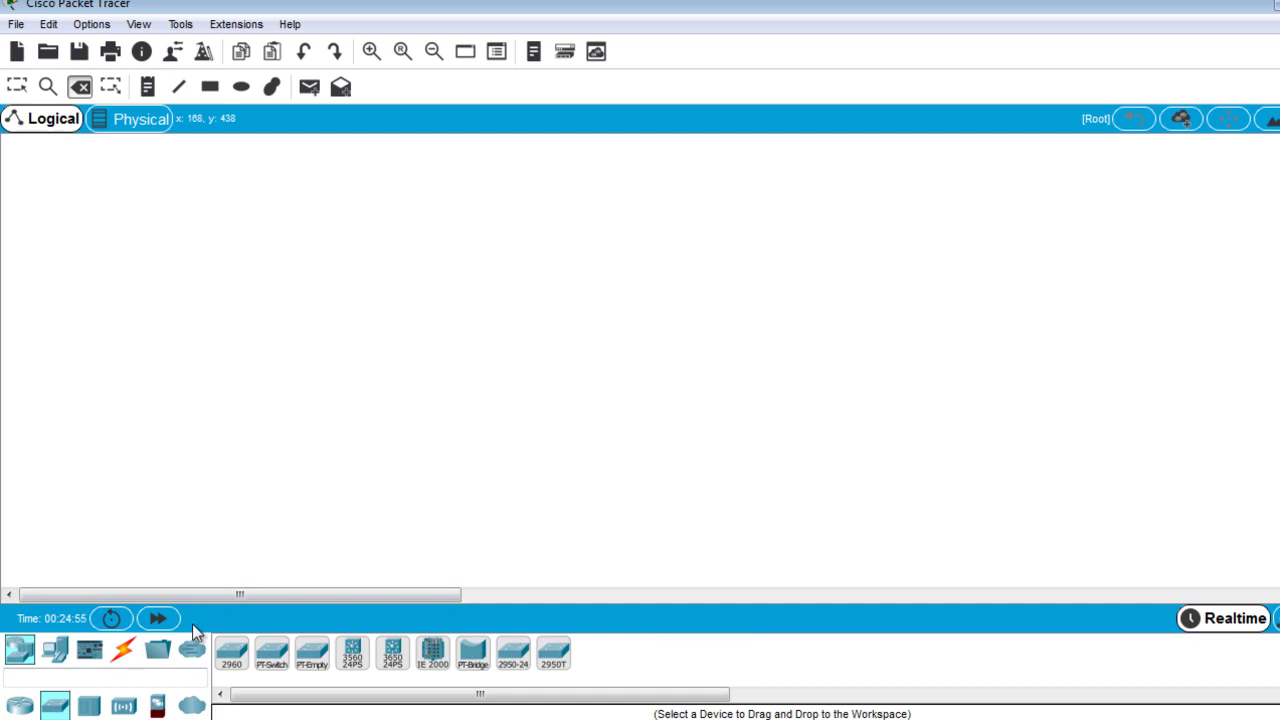
Place a 2960 switch (Switch0) near the workspace centre and show the Home IoT device list.
left_click(235, 662)
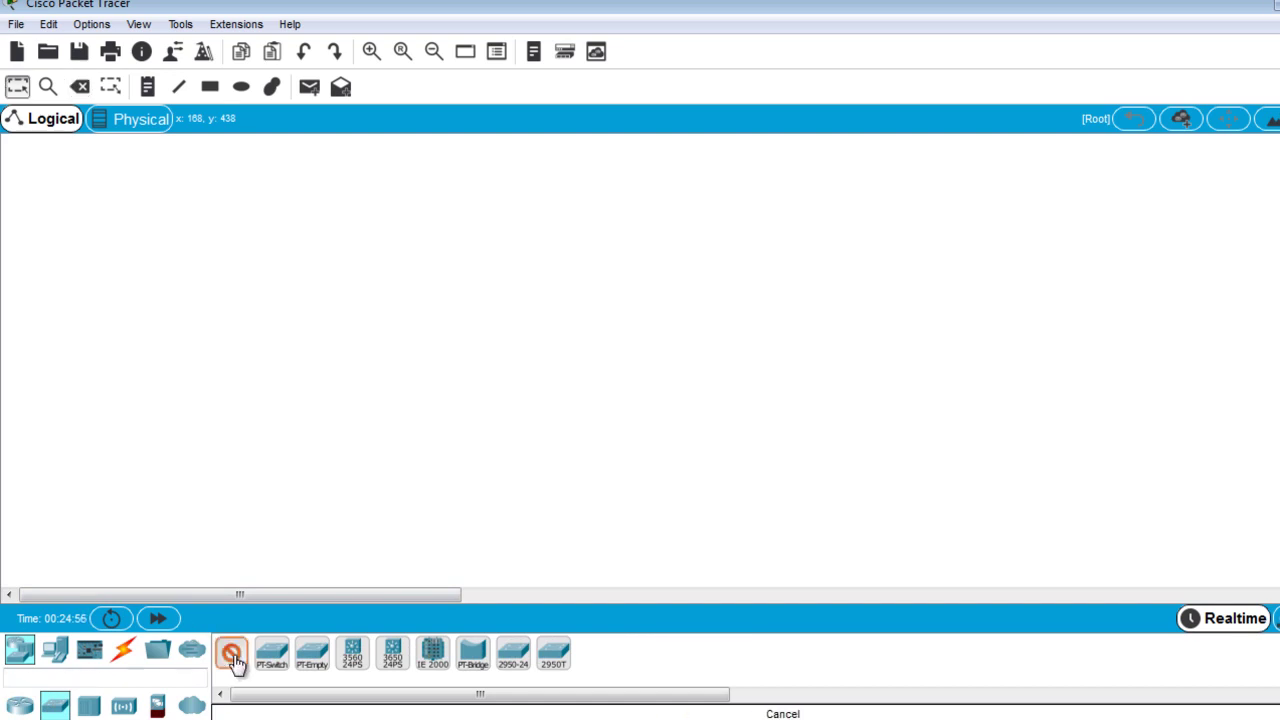
left_click(585, 300)
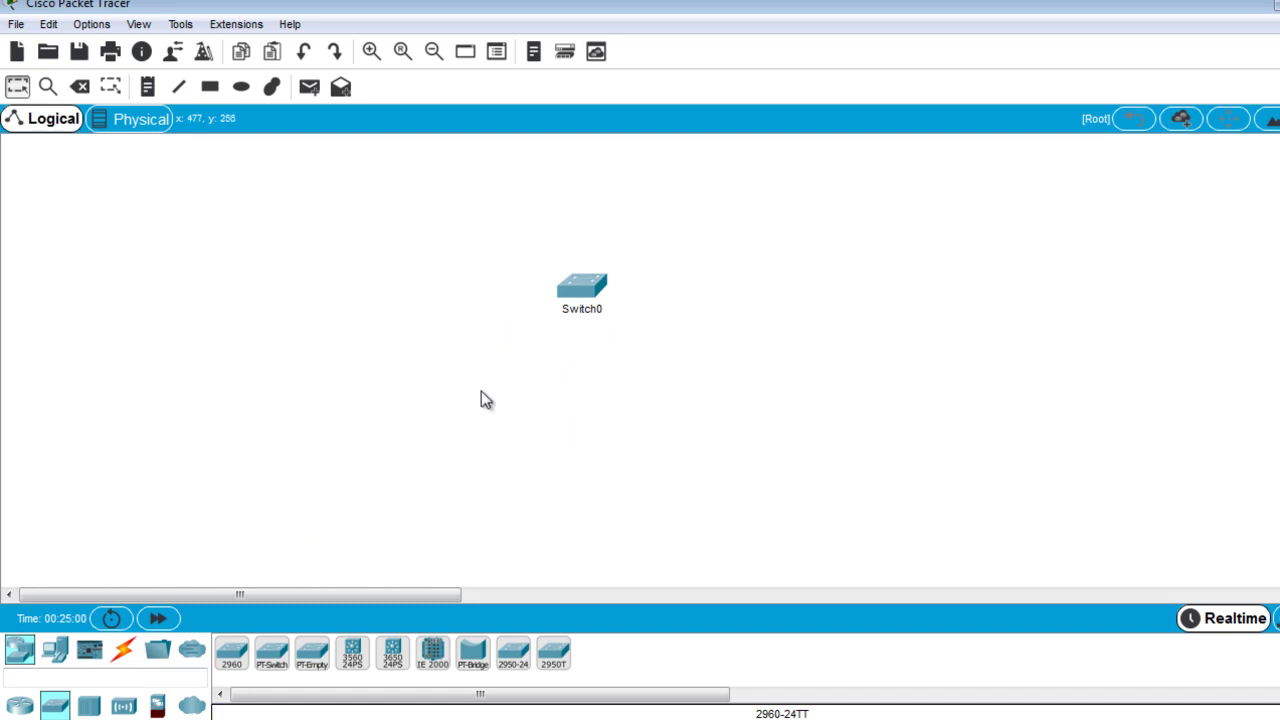
left_click_drag(585, 290, 421, 342)
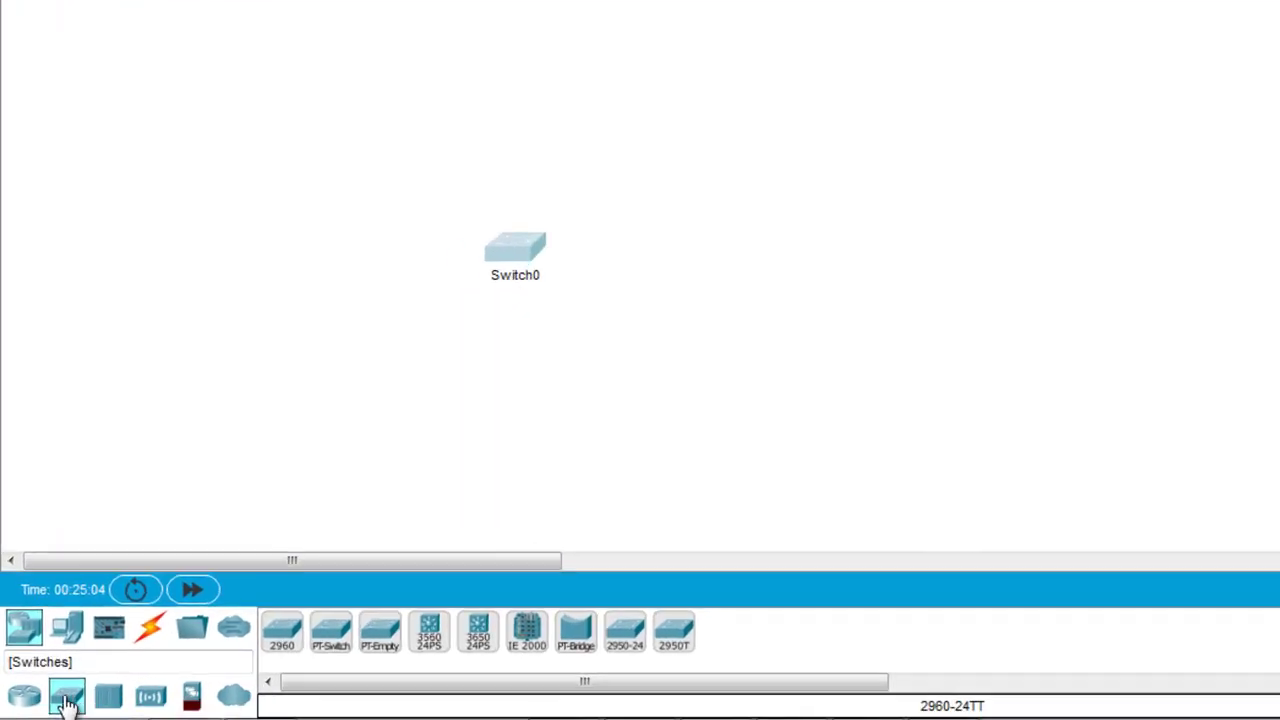
left_click(78, 628)
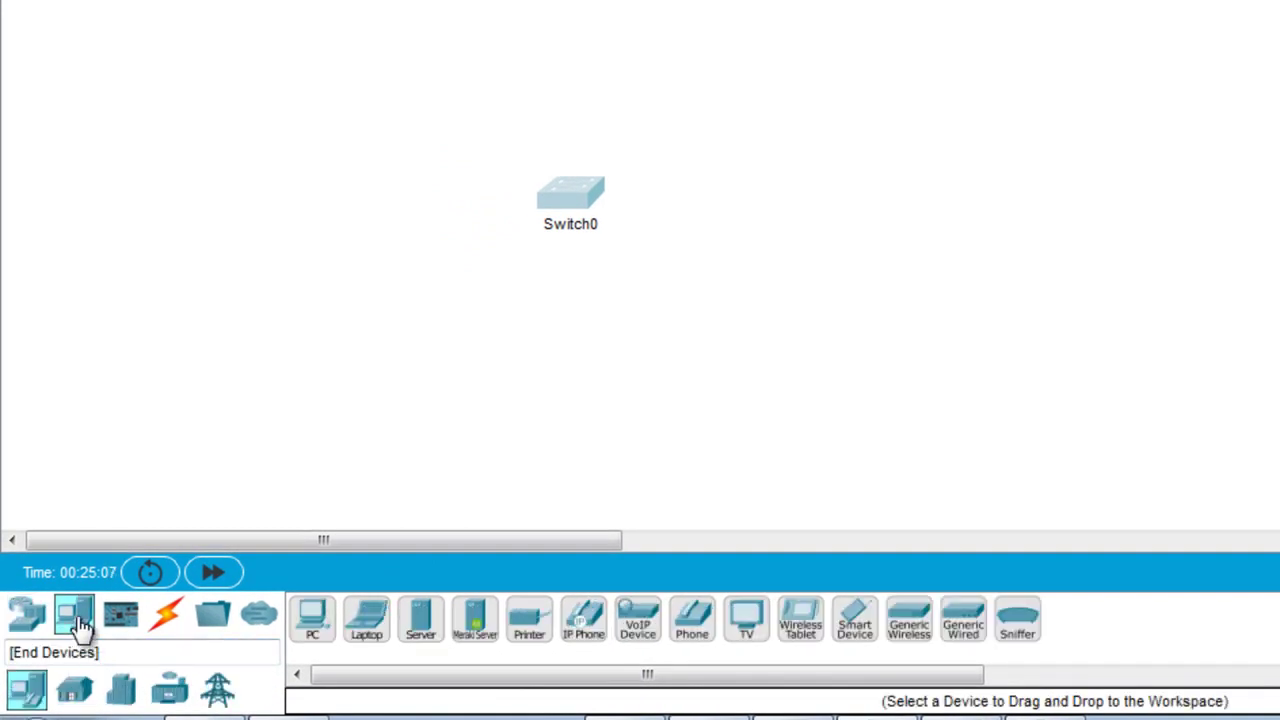
left_click(73, 692)
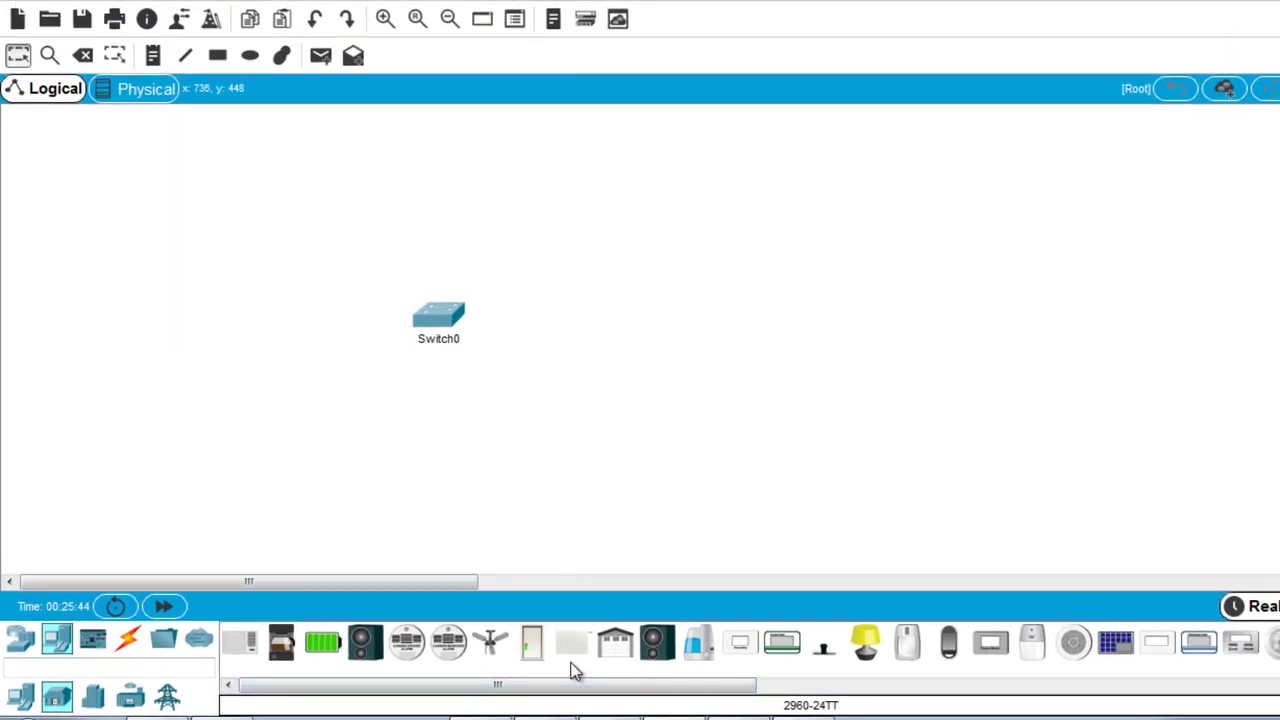
Place a window (IoT4) left of Switch0 and a light (IoT5) below it, adjusting positions.
left_click_drag(663, 687, 774, 677)
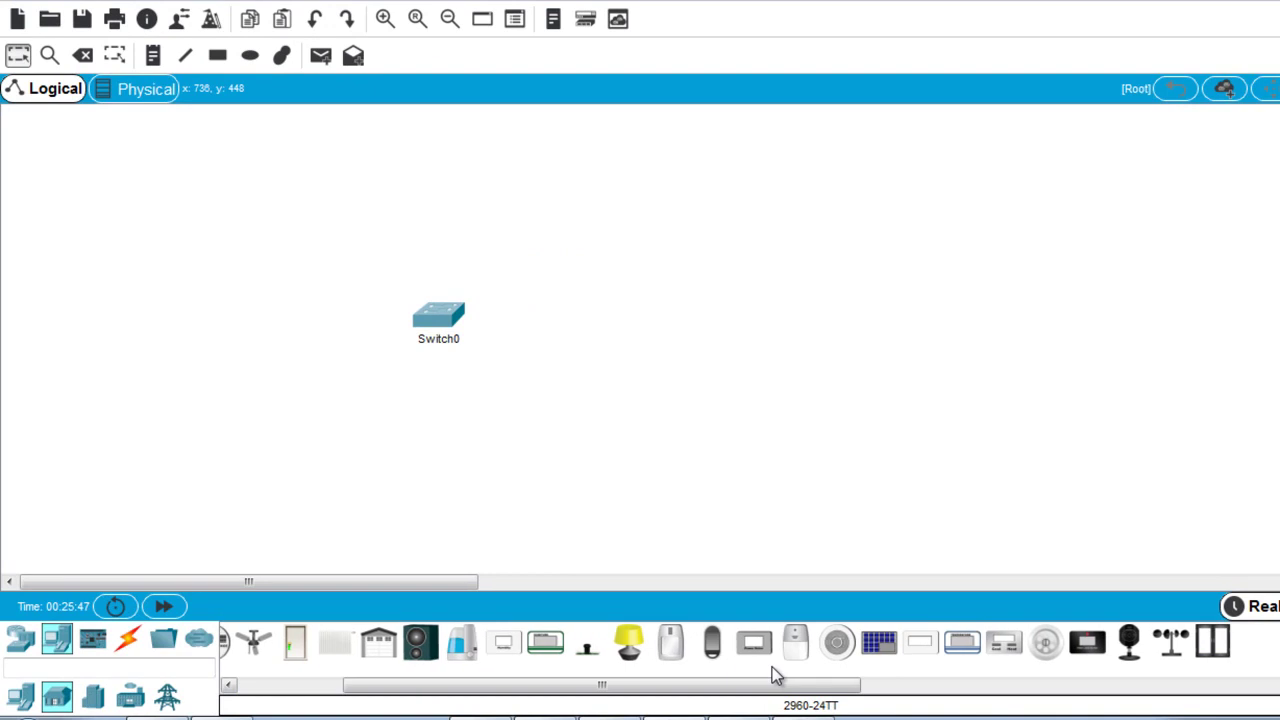
left_click(1212, 641)
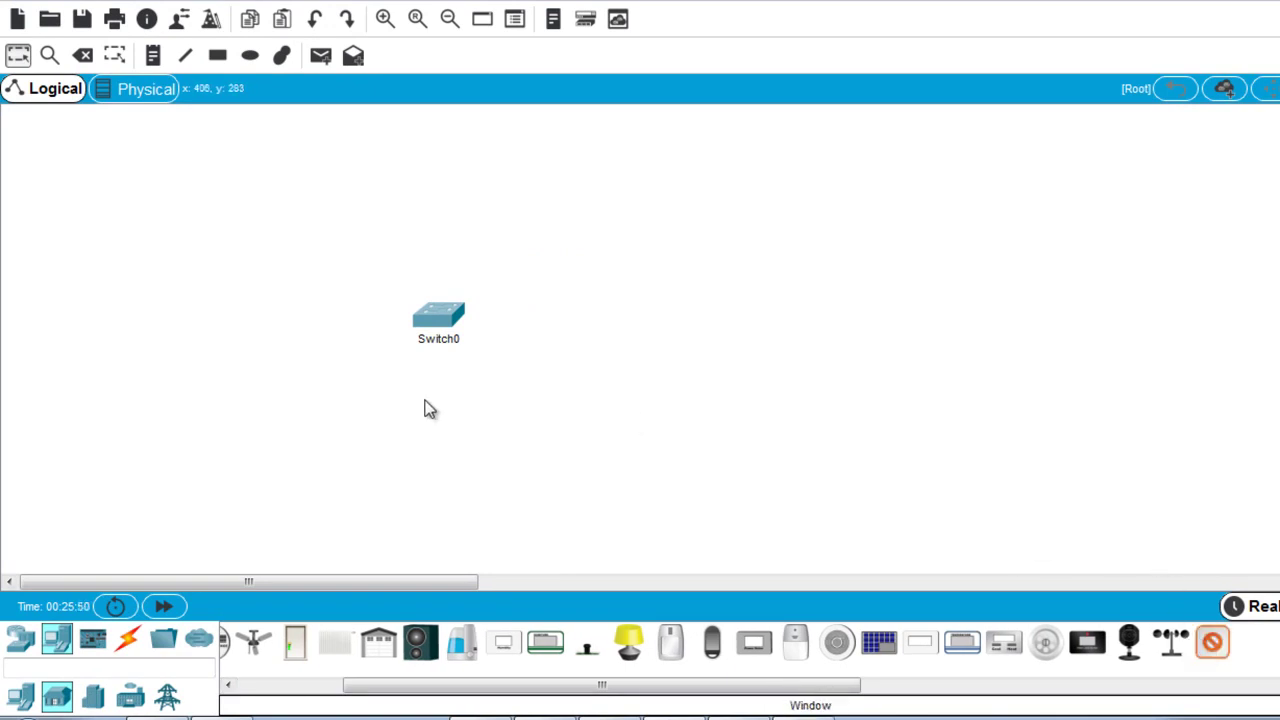
left_click(330, 357)
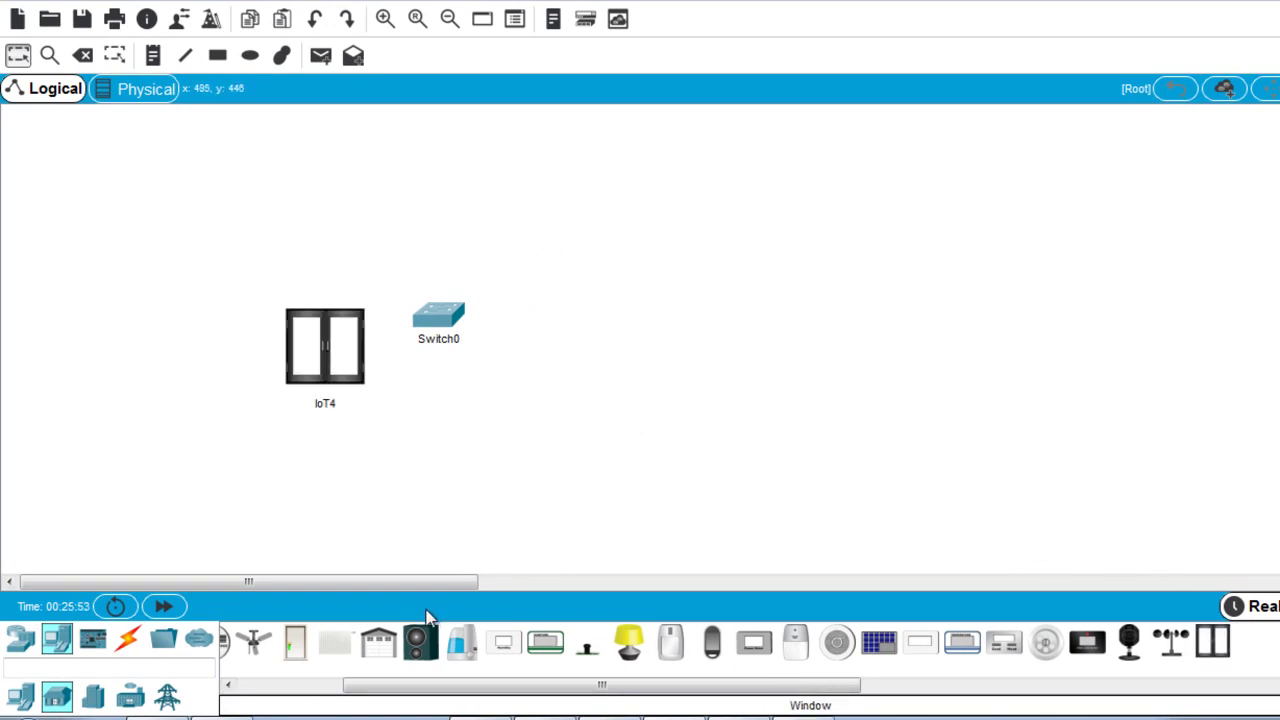
left_click(628, 645)
left_click(493, 442)
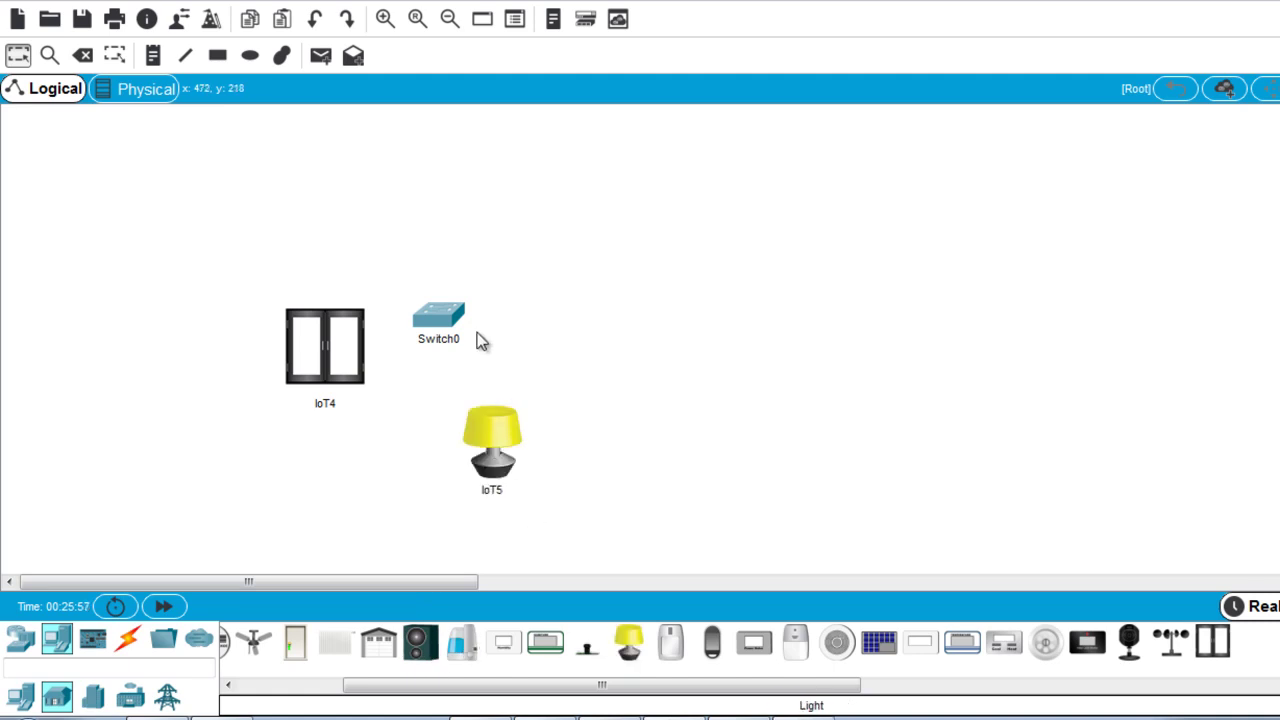
left_click_drag(449, 324, 516, 305)
left_click_drag(338, 339, 337, 336)
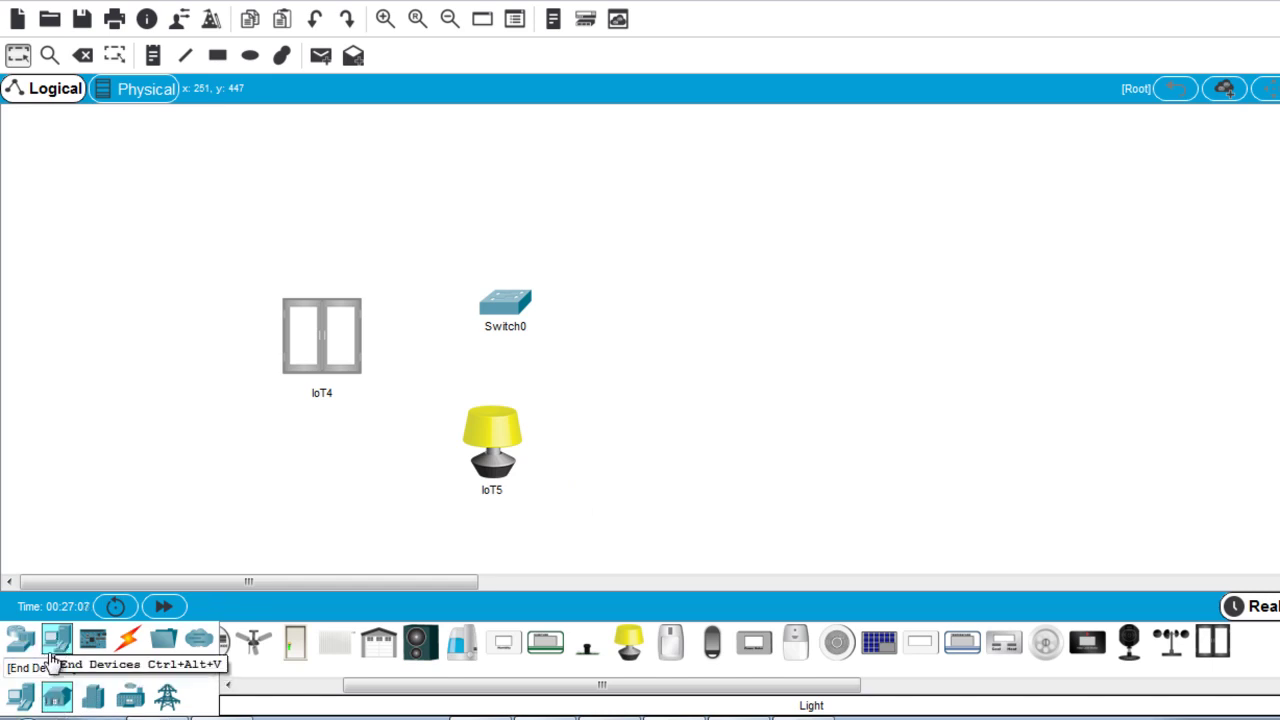
Place a Server-PT (Server0) up and to the right of Switch0.
left_click(22, 696)
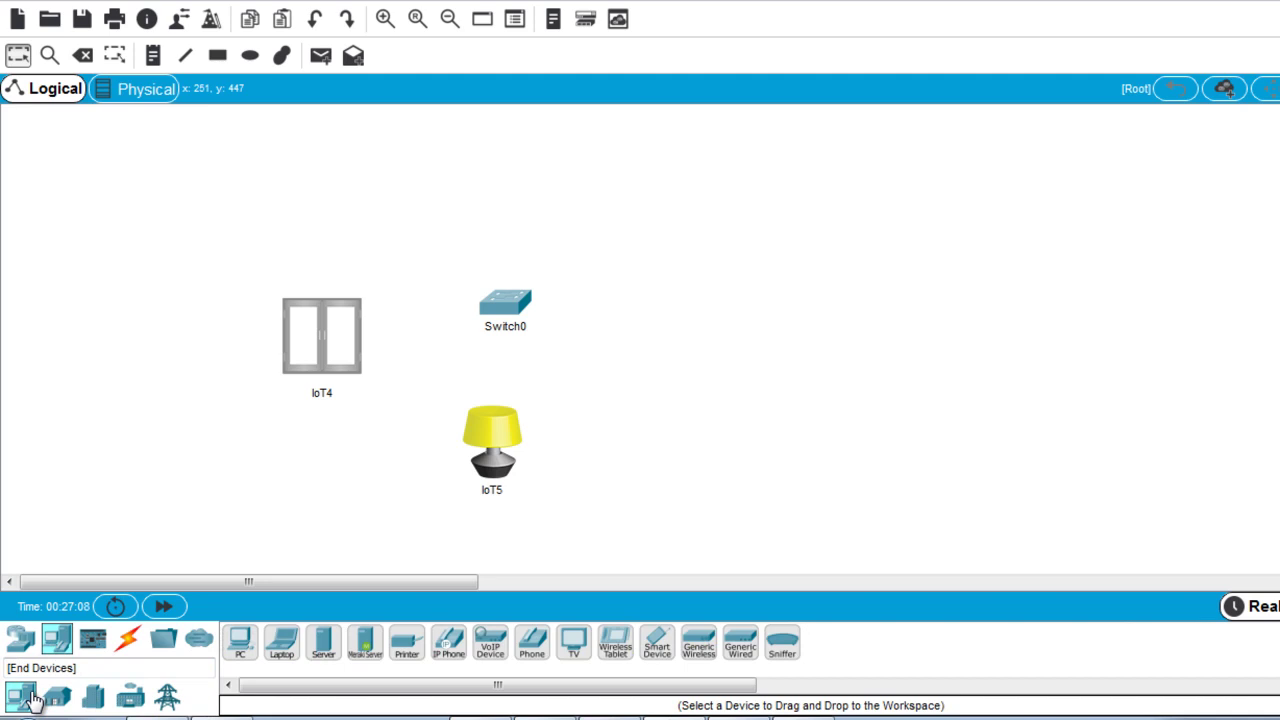
left_click(323, 645)
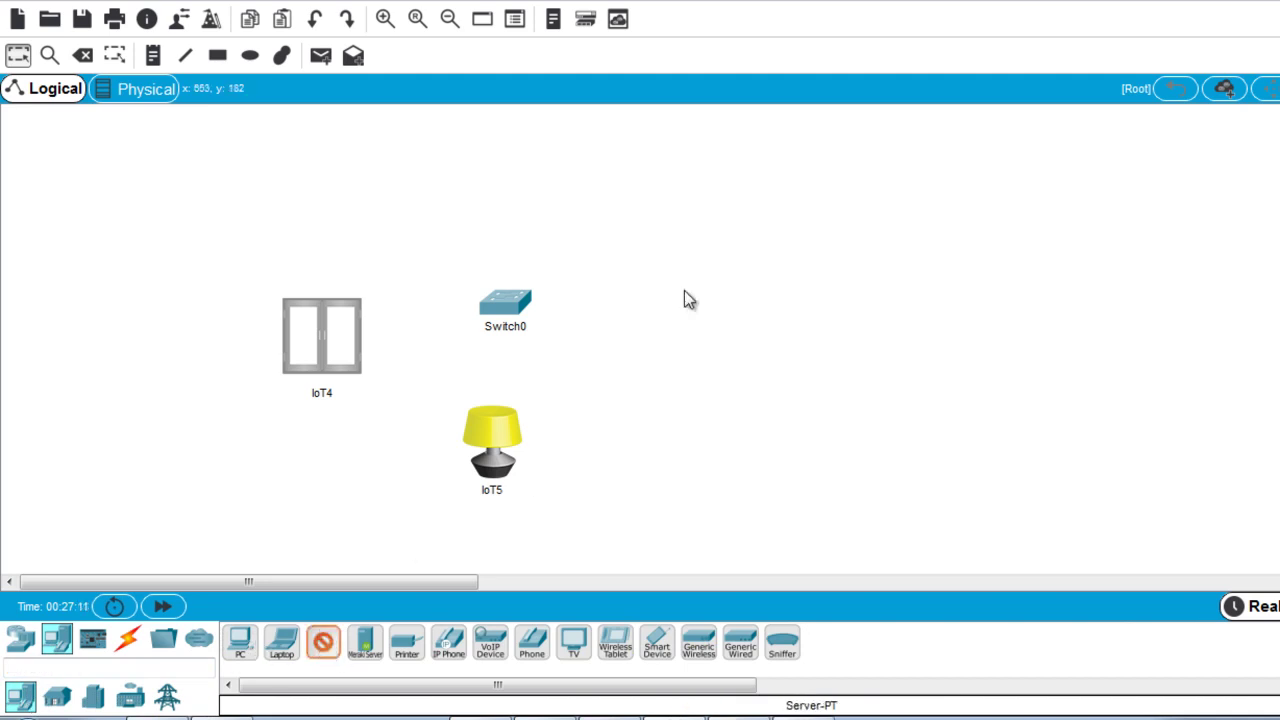
left_click(607, 257)
left_click_drag(620, 258, 642, 220)
mouse_move(640, 218)
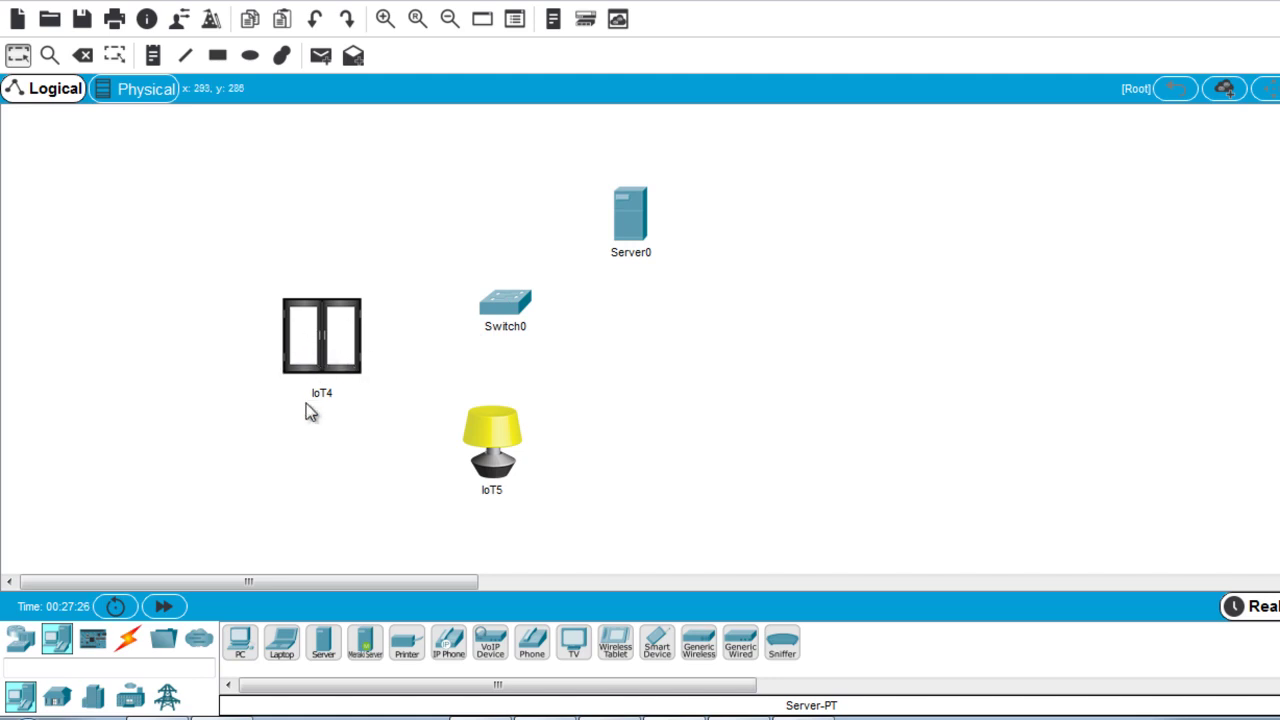
mouse_move(285, 388)
Link Switch0 Fa0/14 to IoT4's FastEthernet0 with a copper straight-through cable.
left_click(130, 645)
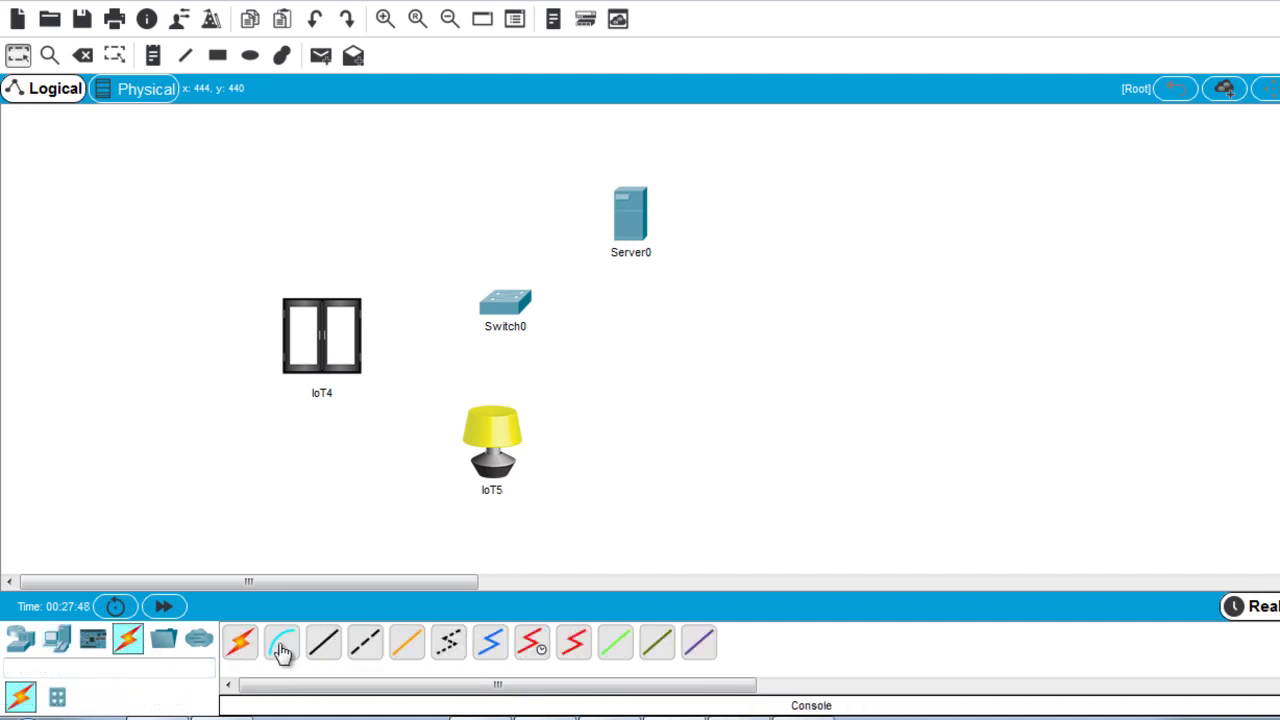
left_click(323, 643)
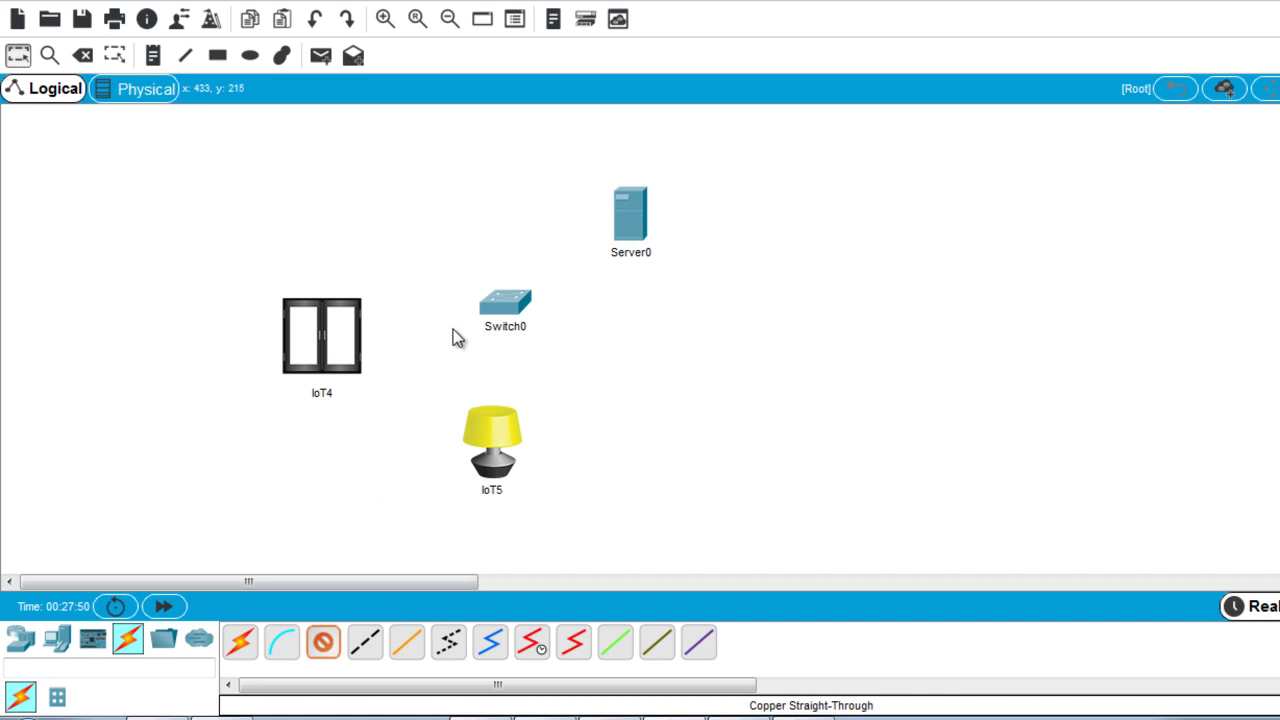
left_click(506, 300)
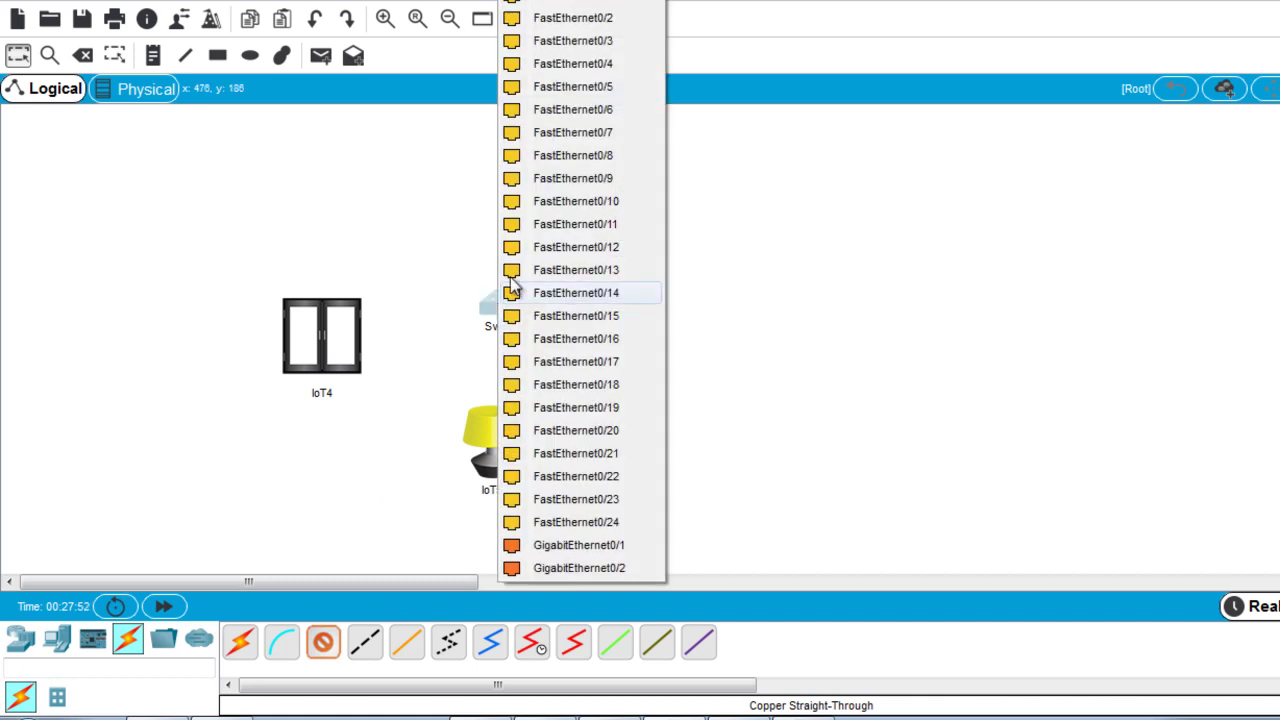
left_click(590, 293)
left_click(340, 360)
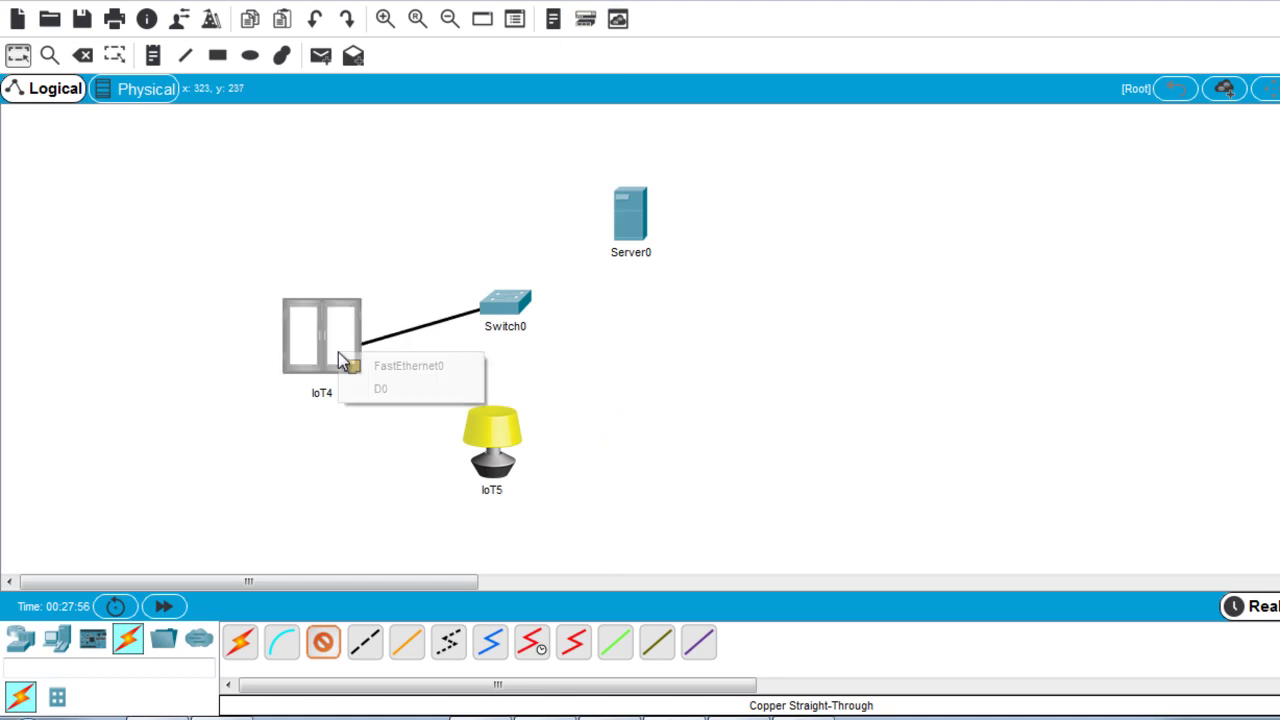
left_click(410, 366)
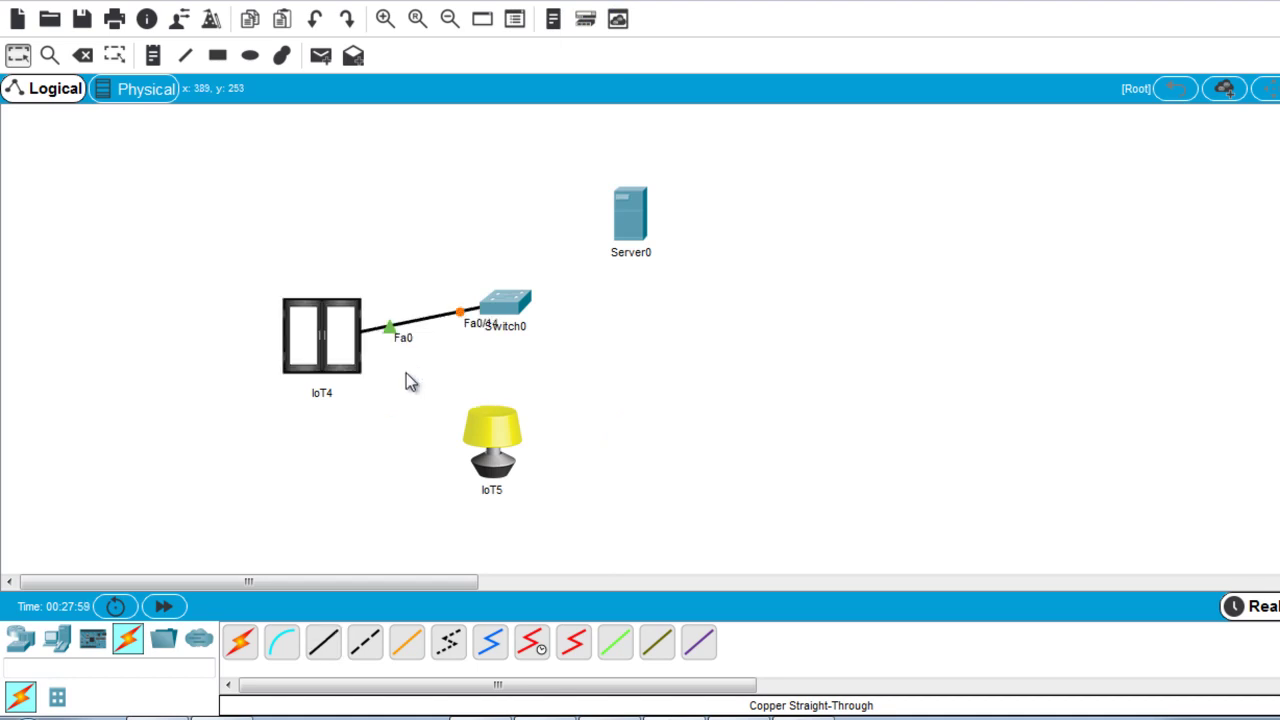
Link Switch0 Fa0/15 to IoT5's FastEthernet0 with a straight-through cable.
left_click(323, 643)
left_click(514, 310)
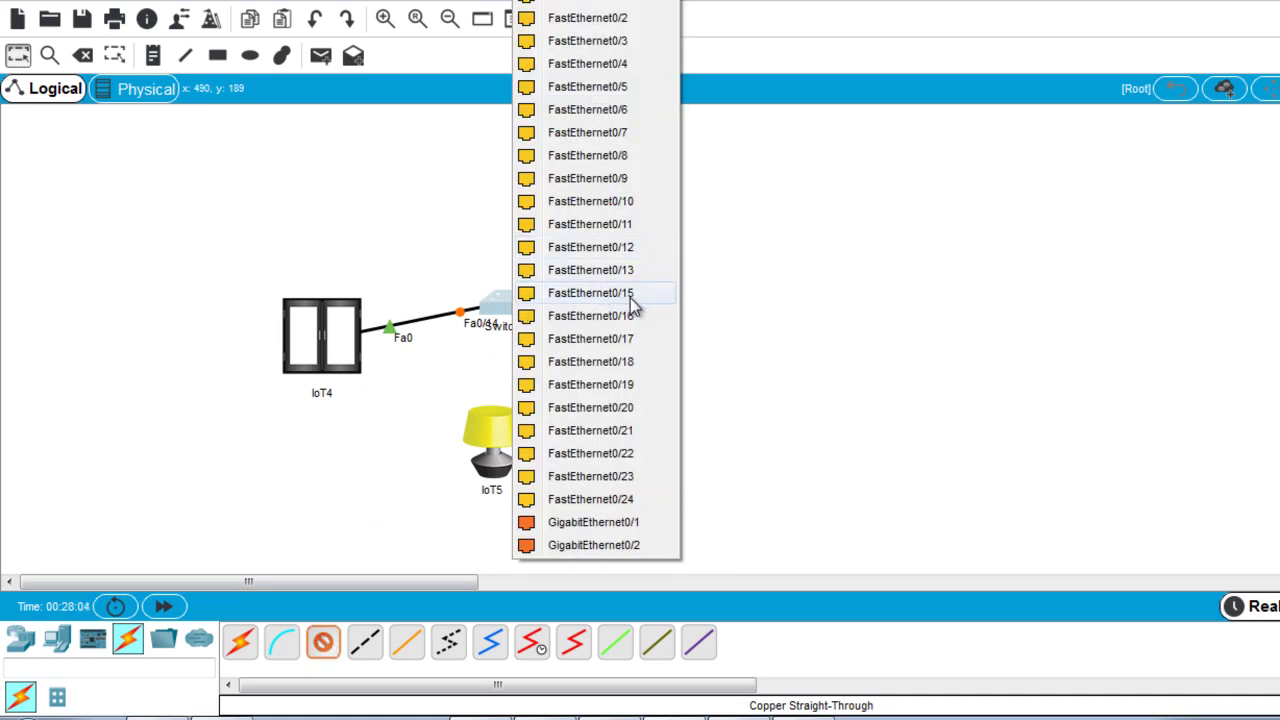
left_click(630, 300)
left_click(503, 457)
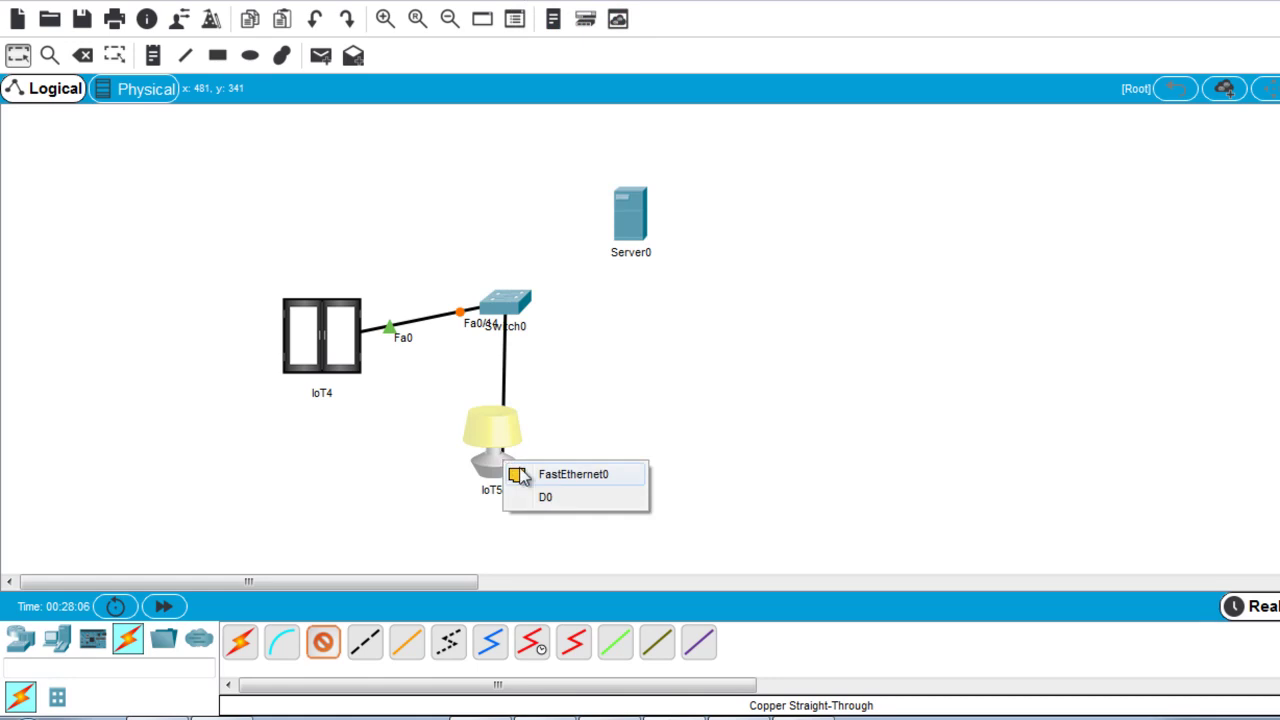
left_click(574, 474)
Link Switch0 Fa0/10 to Server0's FastEthernet0 with a straight-through cable.
left_click(322, 642)
left_click(510, 305)
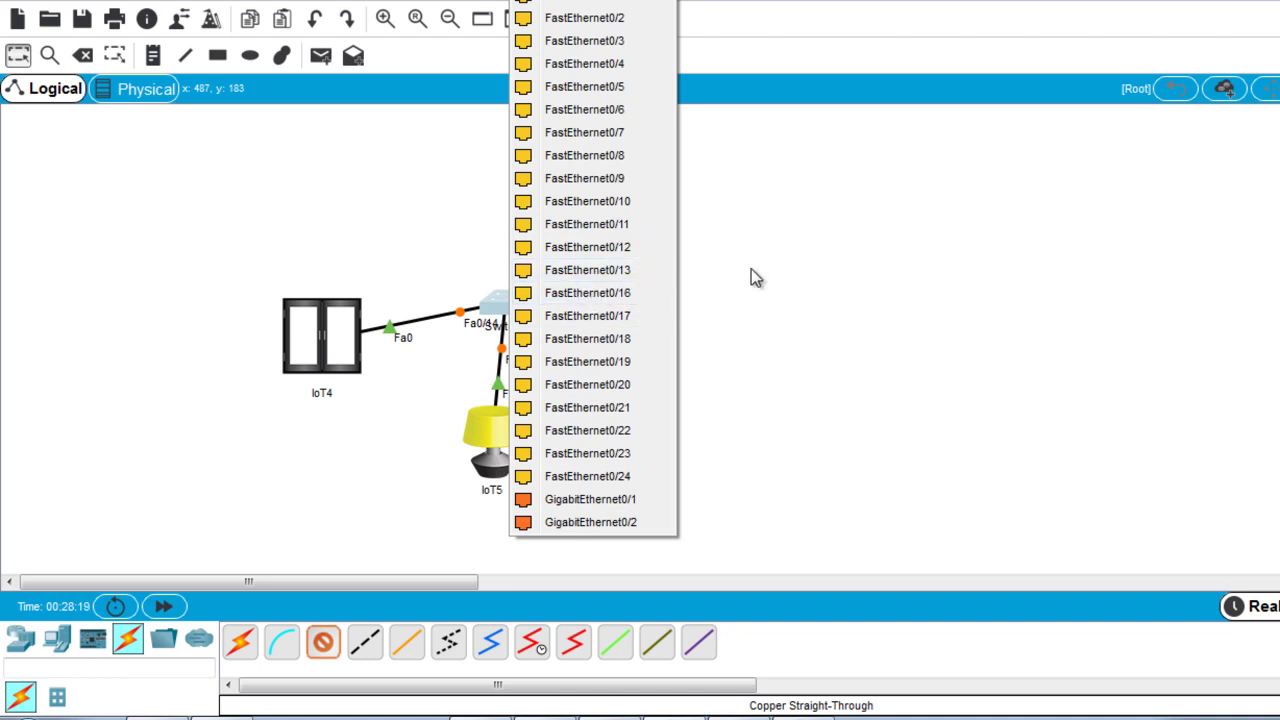
left_click(625, 203)
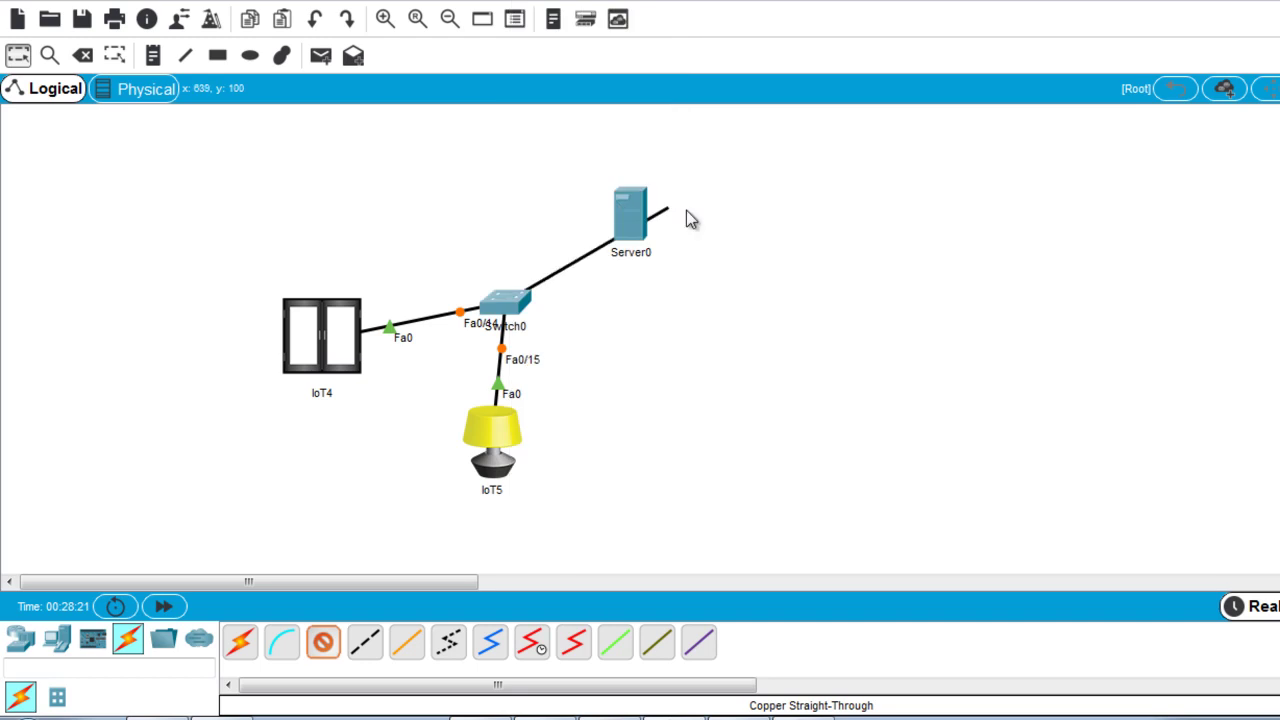
left_click(630, 222)
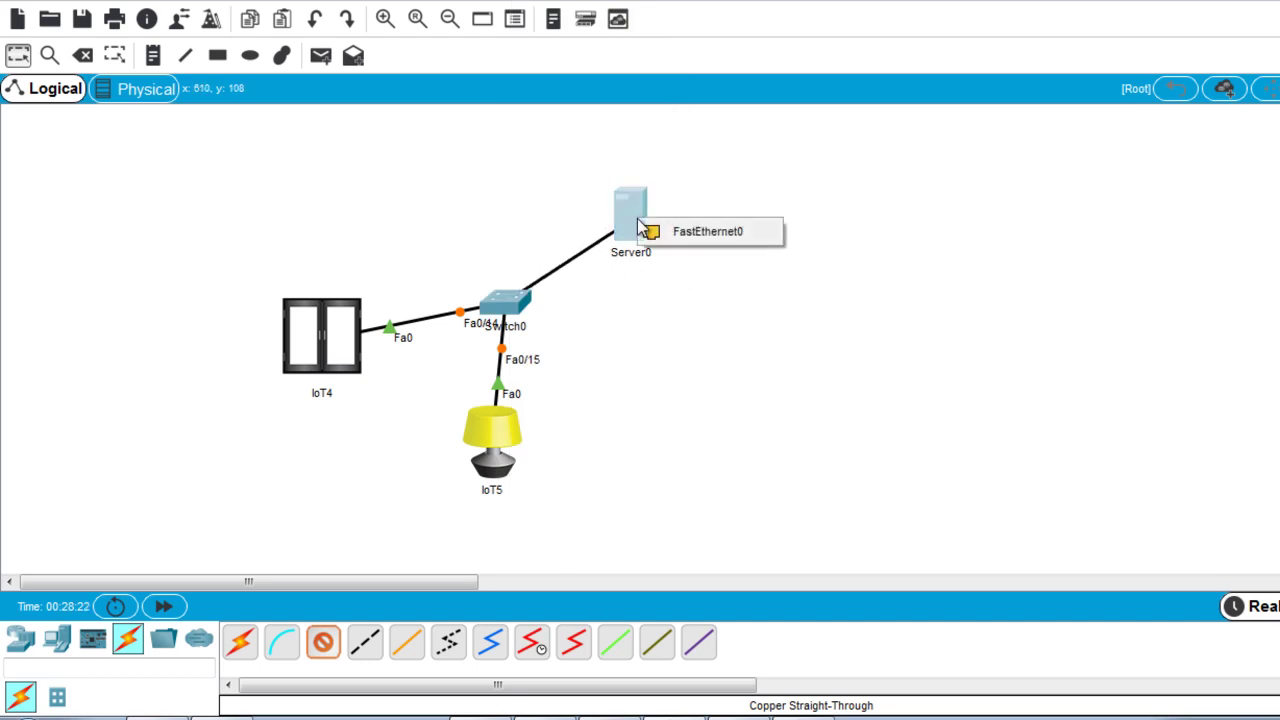
left_click(686, 240)
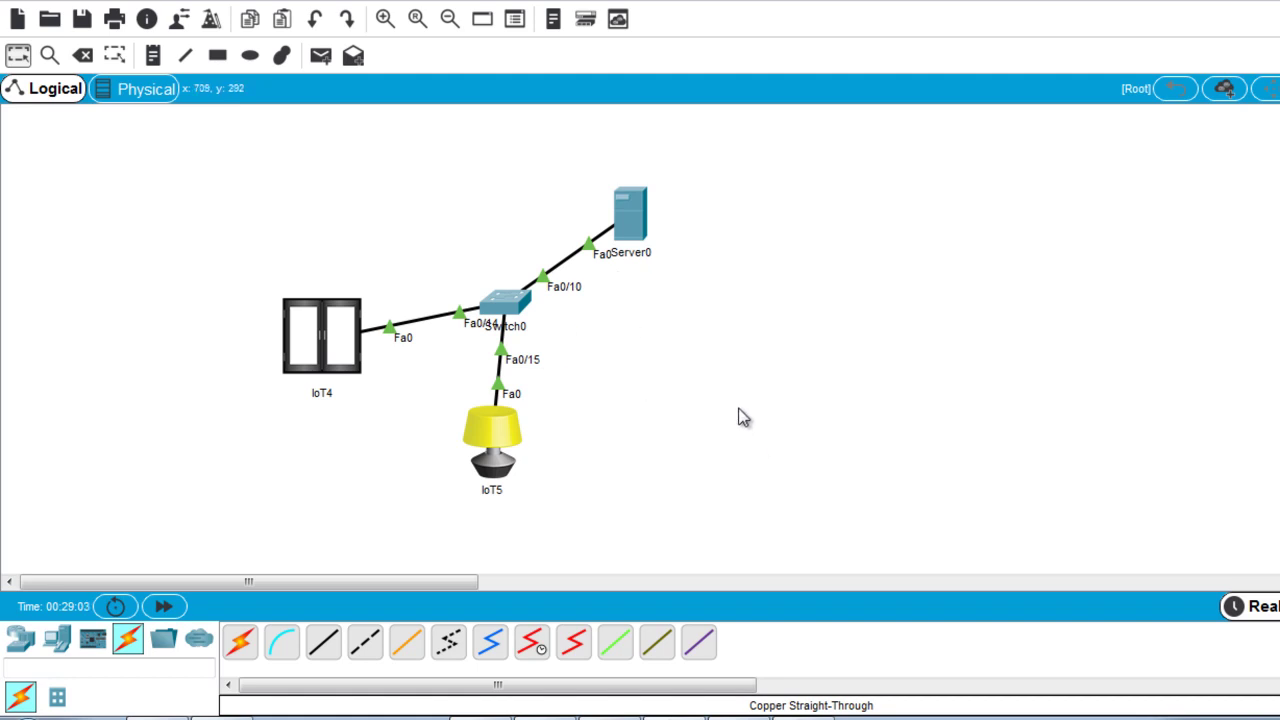
Give Server0 static IP 192.168.1.1 with subnet mask 255.255.255.0.
left_click(636, 226)
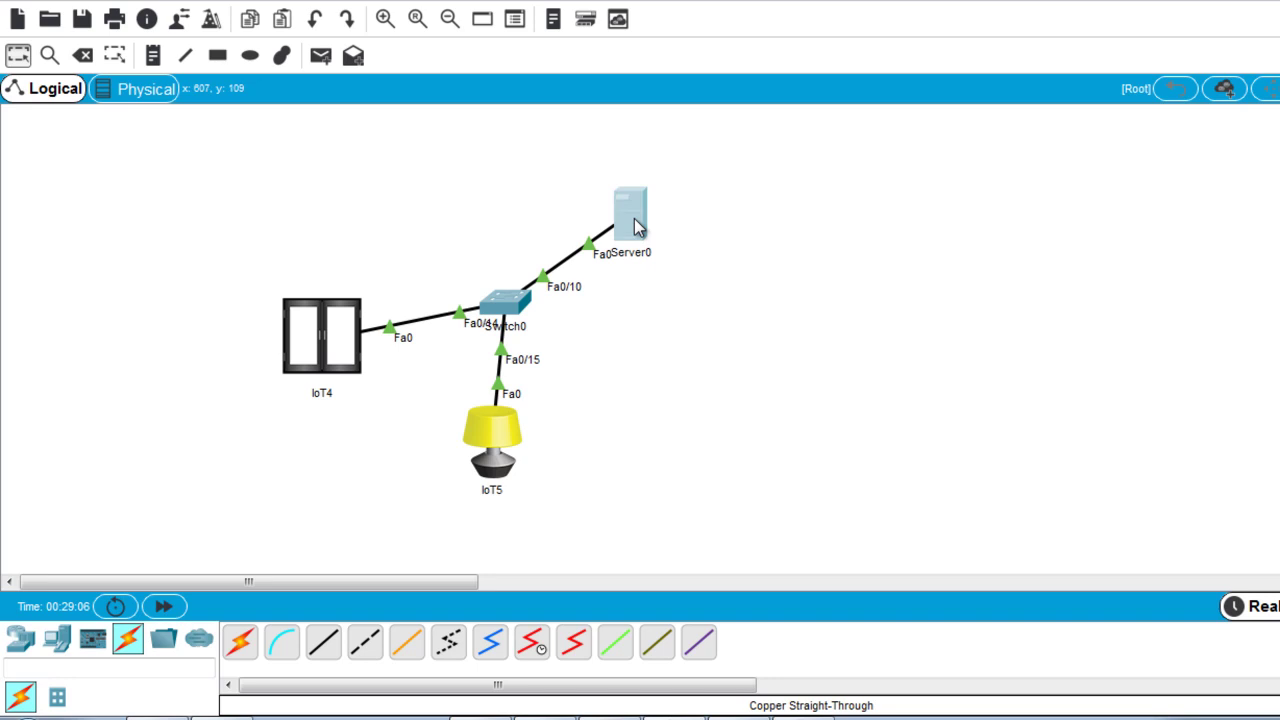
left_click(636, 226)
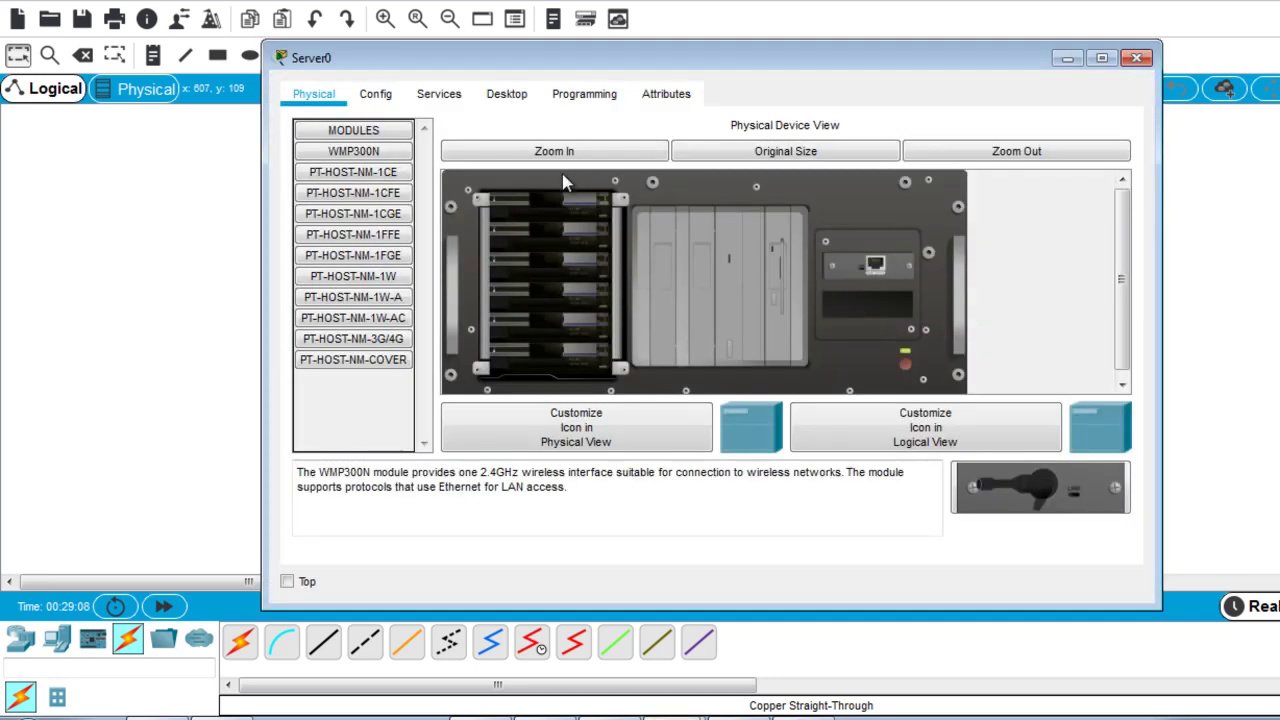
left_click(508, 100)
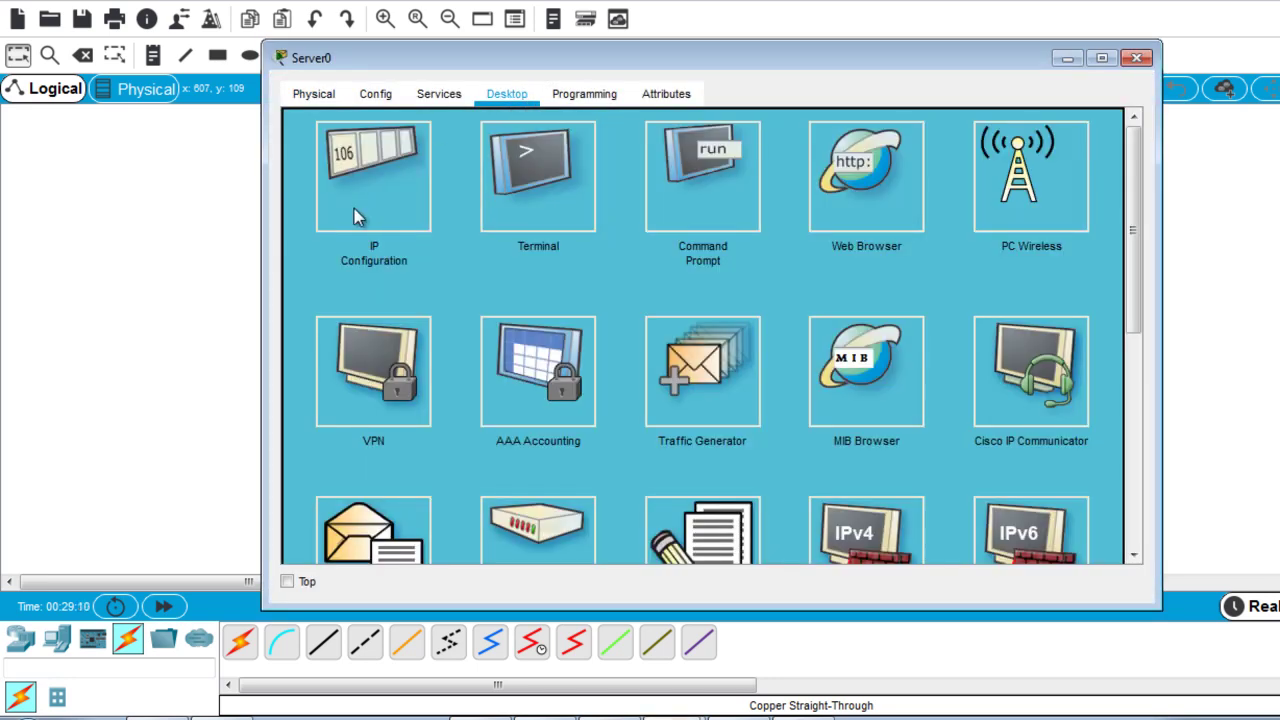
left_click(354, 208)
left_click(620, 152)
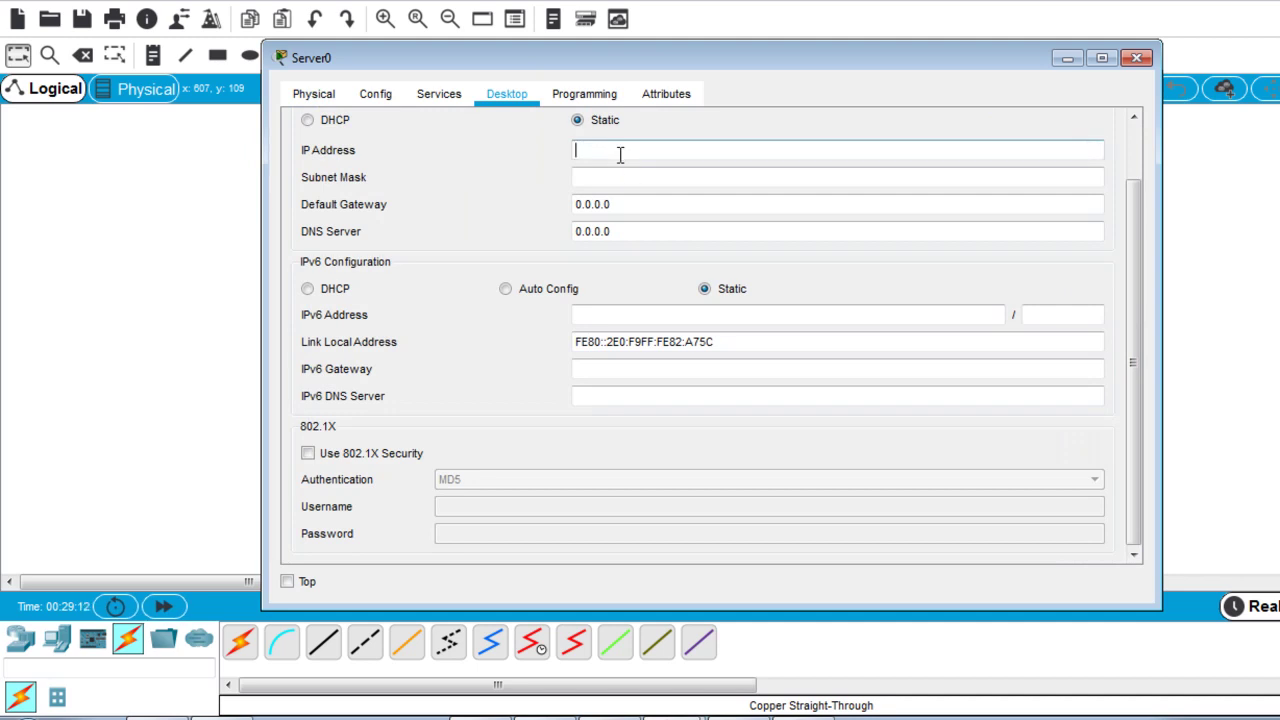
type("192.168.1.1")
left_click(616, 177)
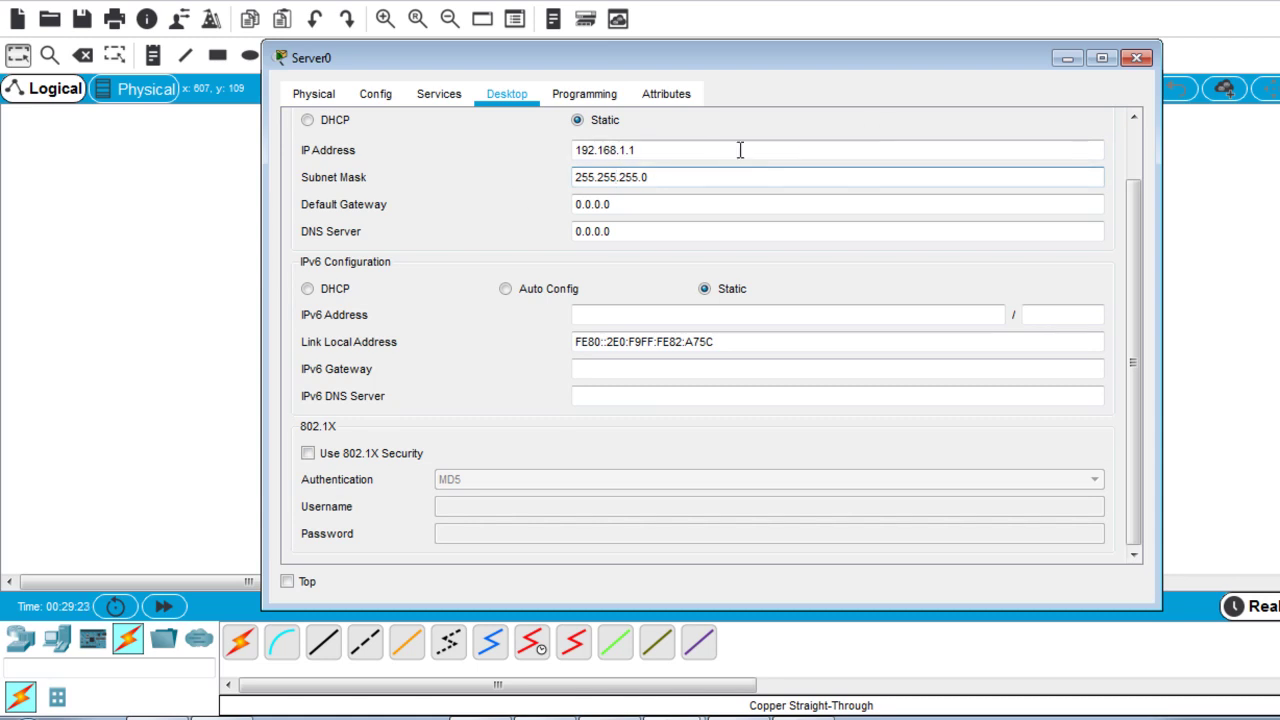
left_click(1138, 58)
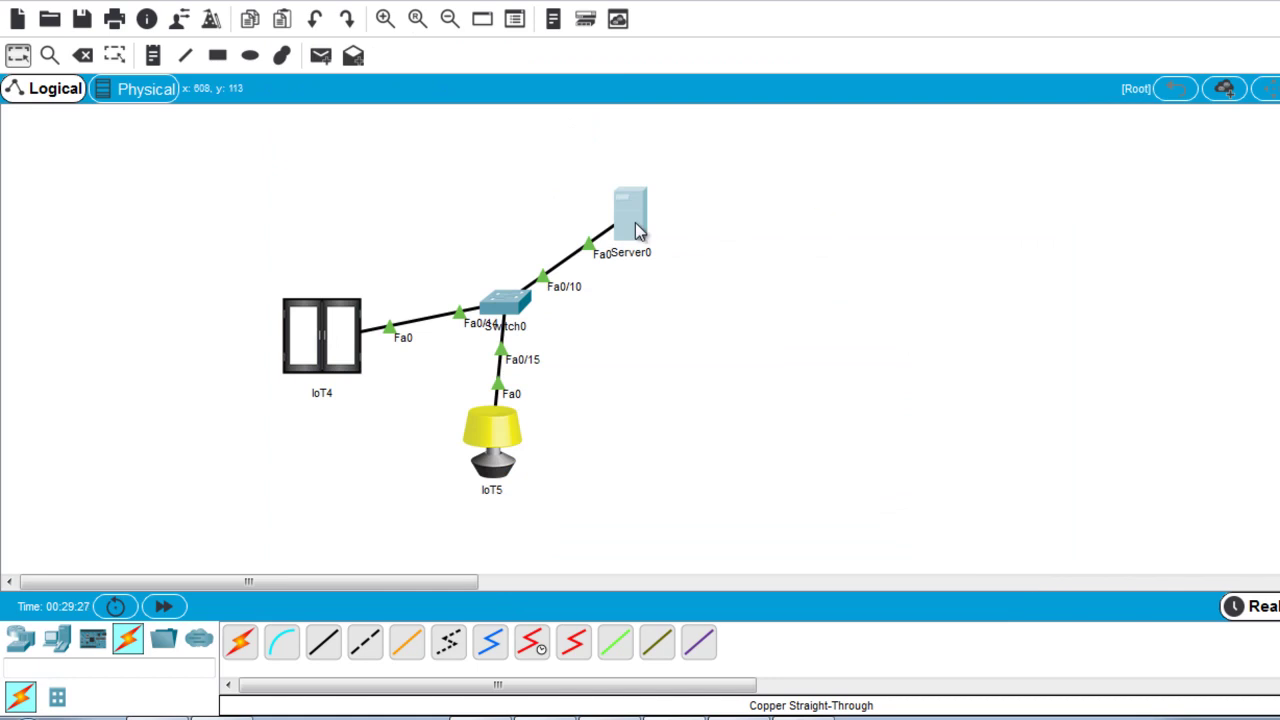
left_click(638, 225)
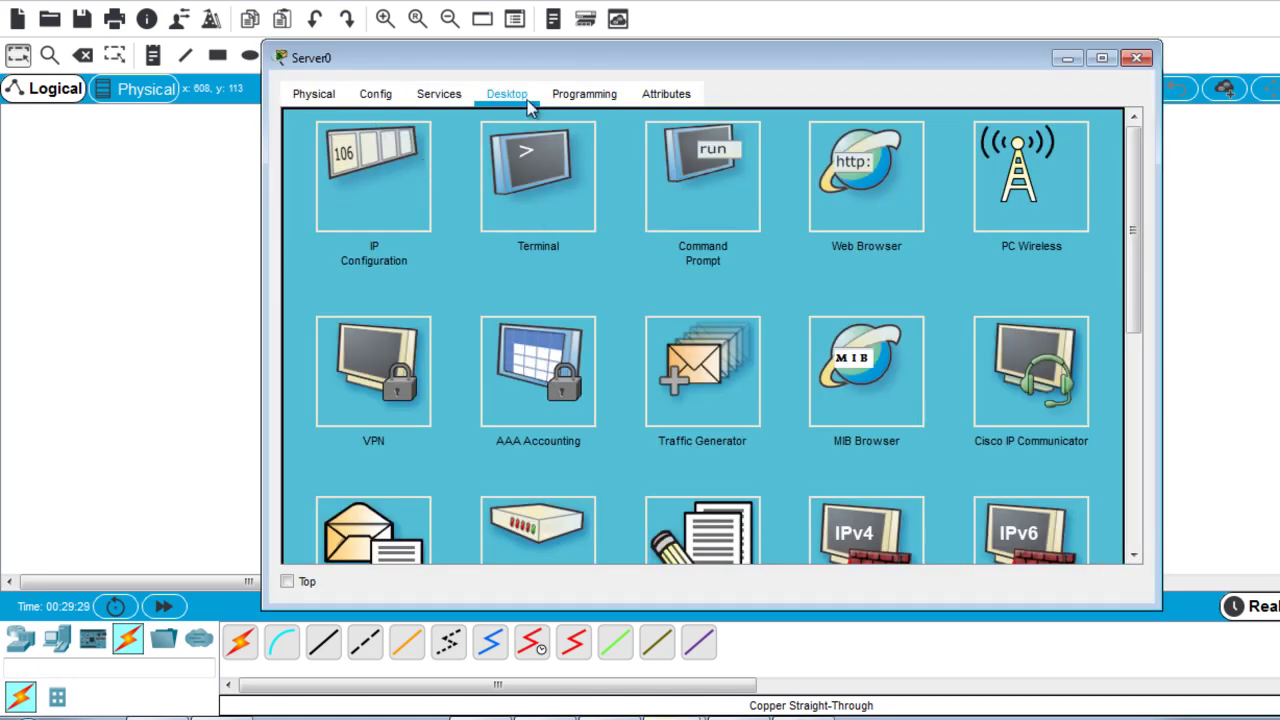
Switch Server0's IoT Registration Server Service on, then launch its web browser.
left_click(438, 100)
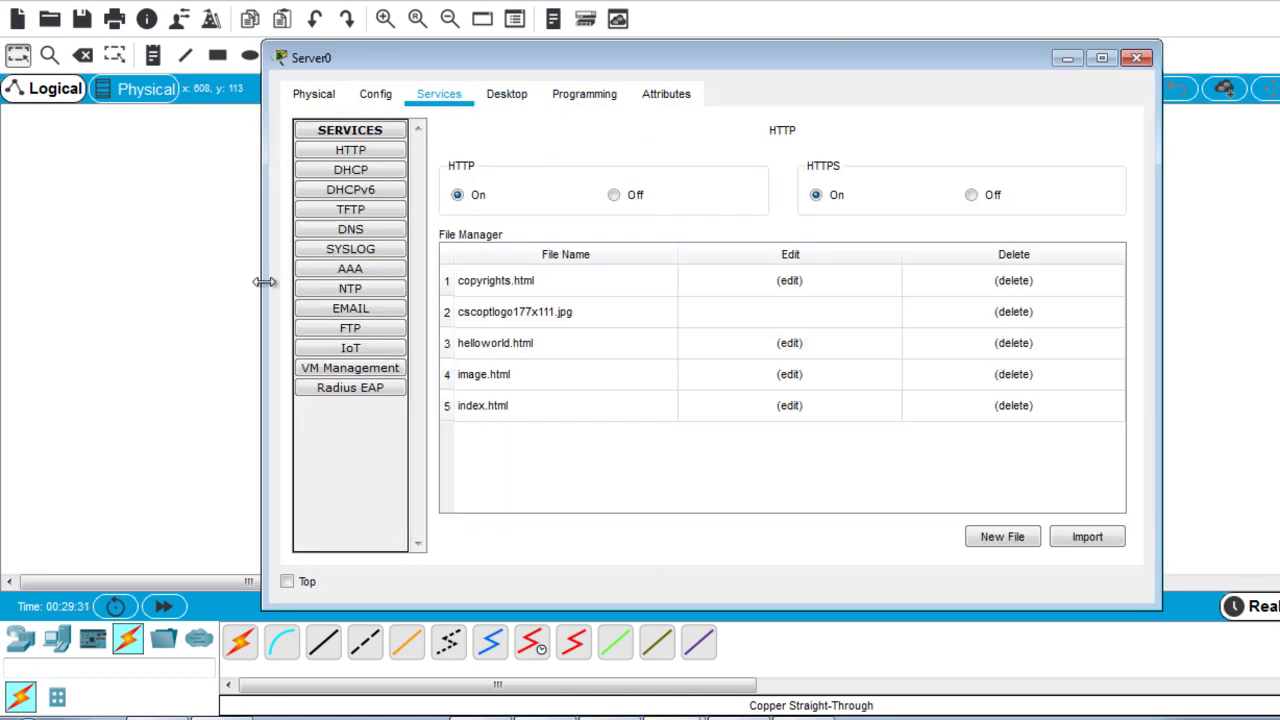
left_click(350, 349)
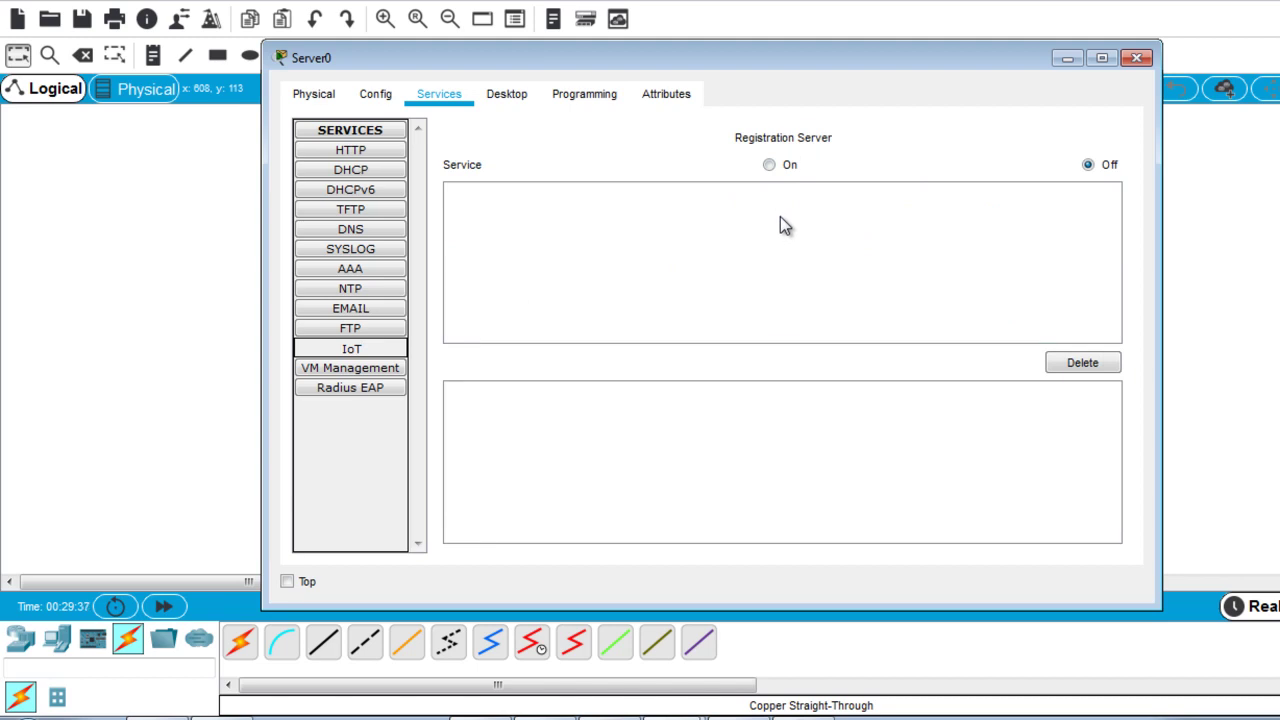
left_click(770, 167)
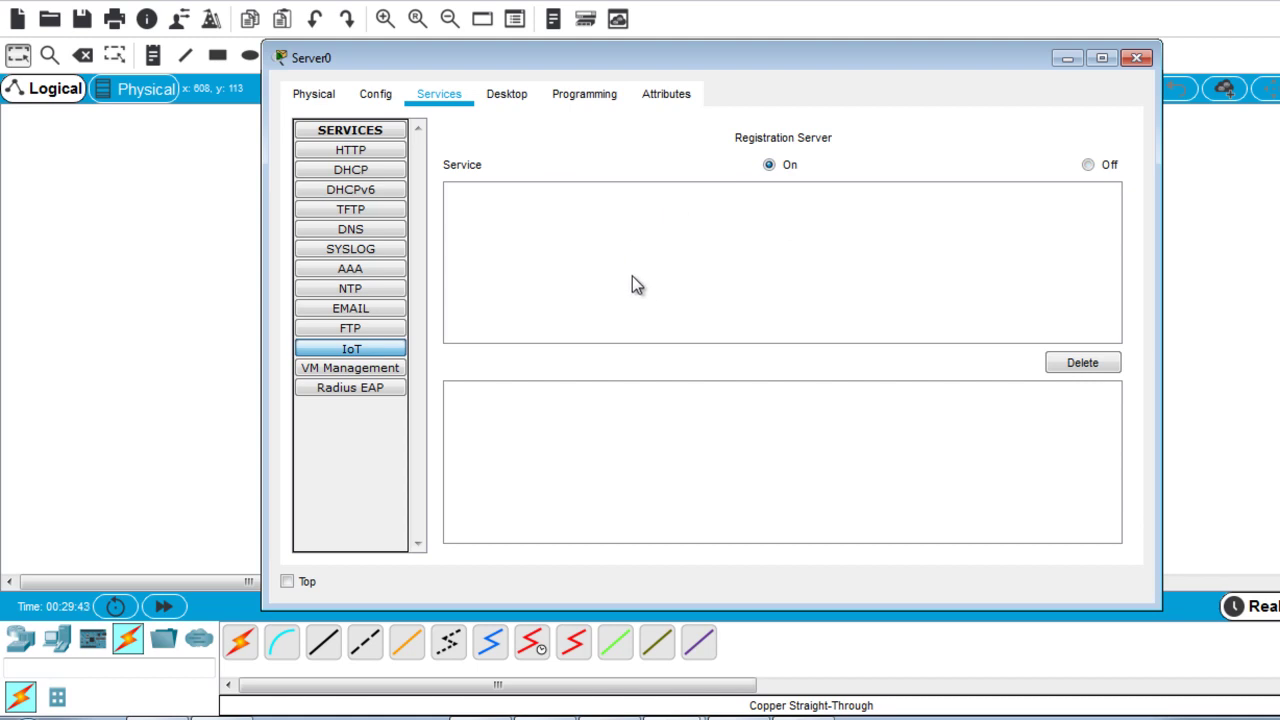
left_click(530, 94)
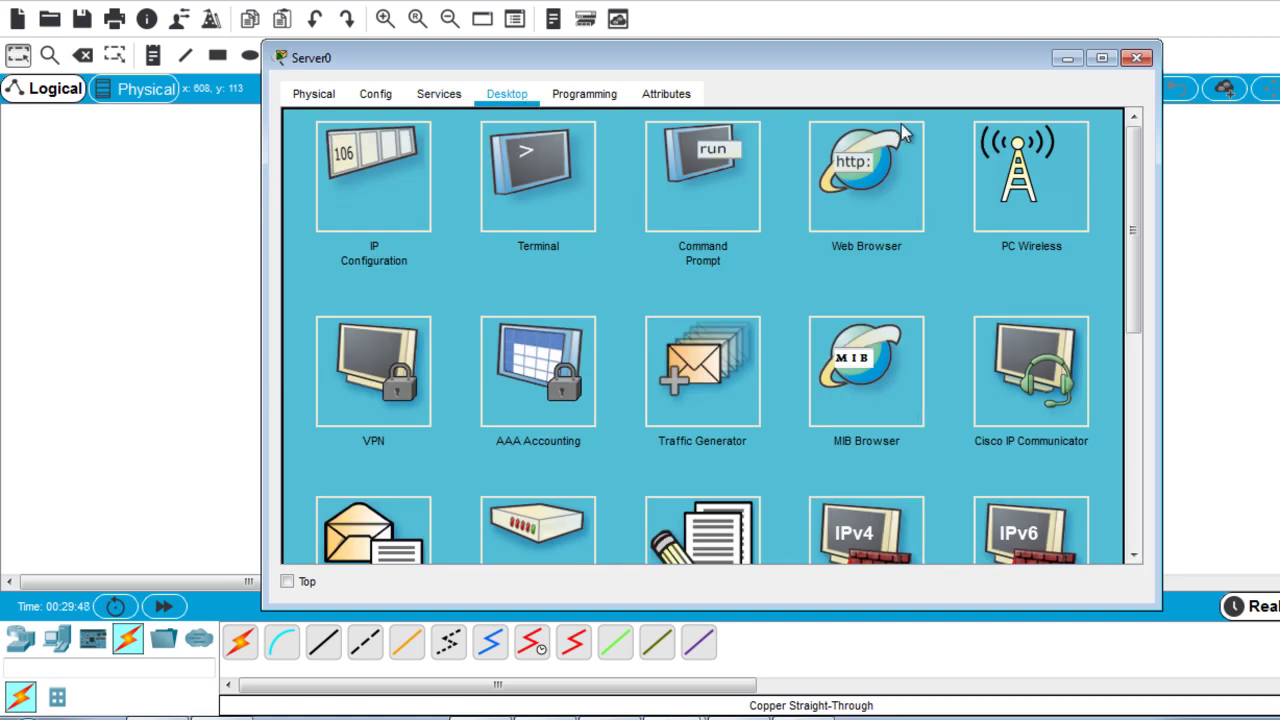
left_click(840, 210)
Browse to 192.168.1.1 in Server0's browser to reach the Registration Server Login page.
left_click(612, 151)
type("192.16")
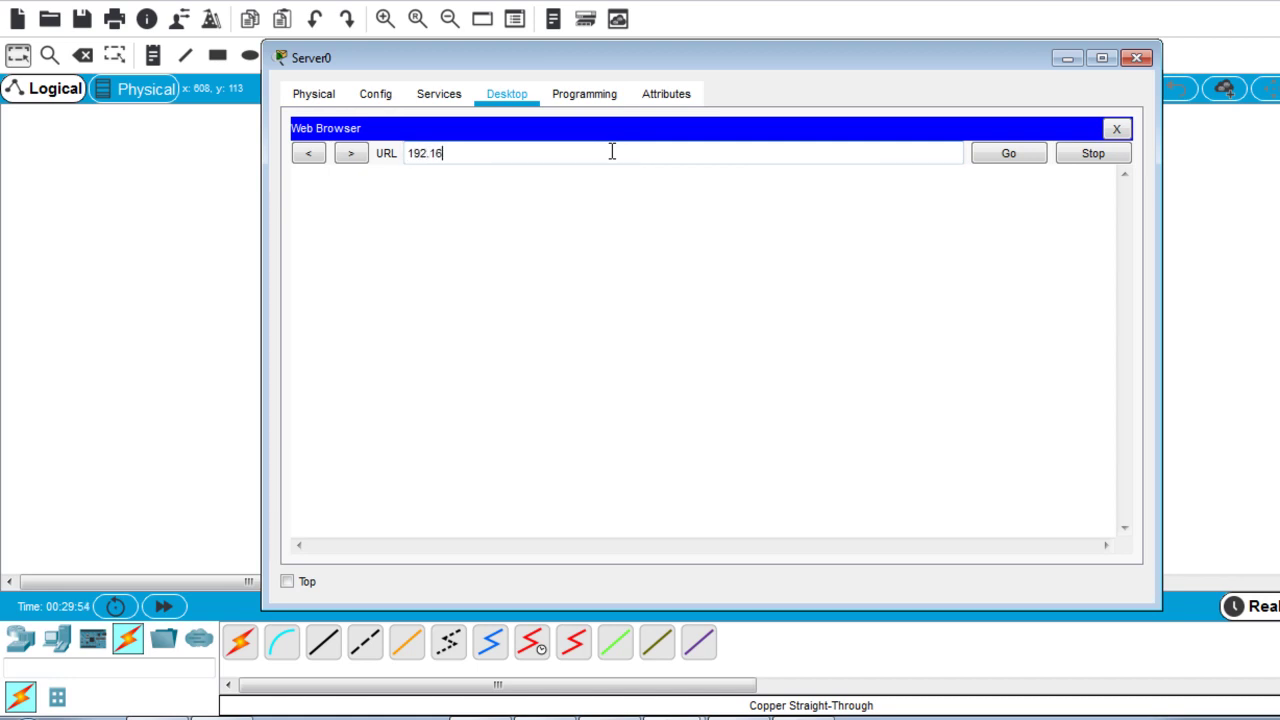
type("8.1.1")
left_click(990, 163)
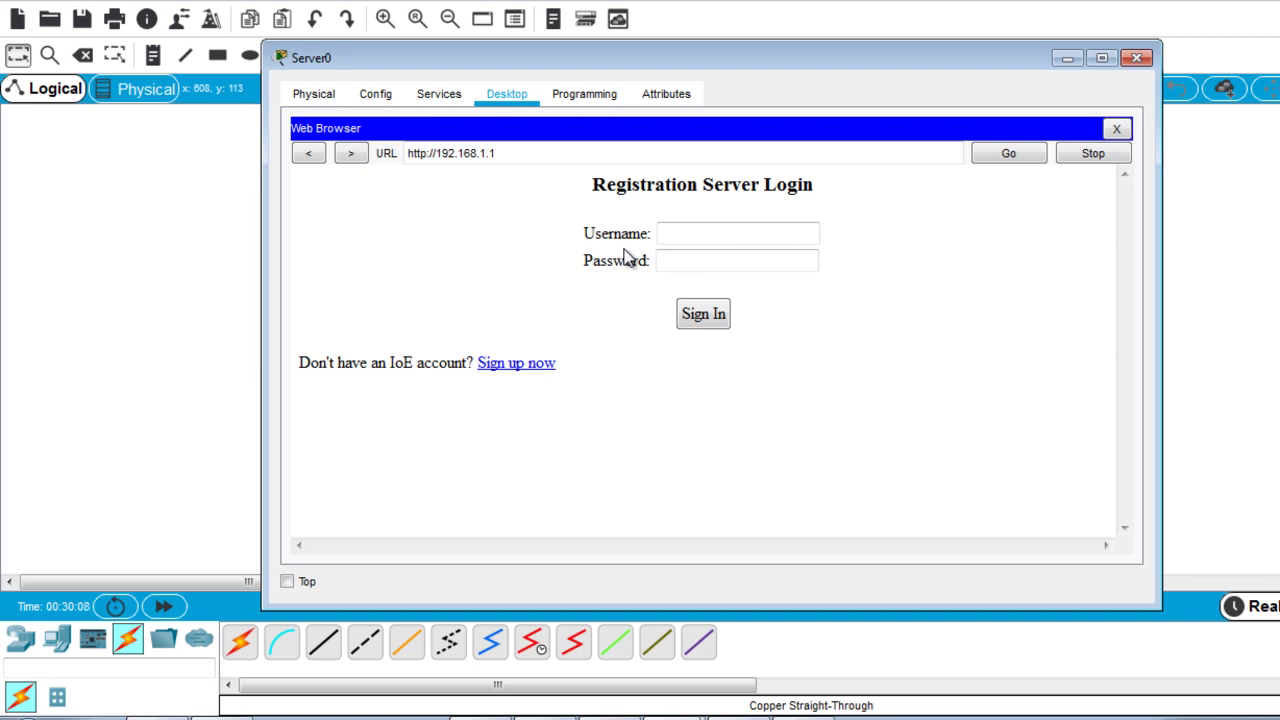
left_click(712, 231)
Try signing in with a username and password, then go to the Sign up now page.
type("bo")
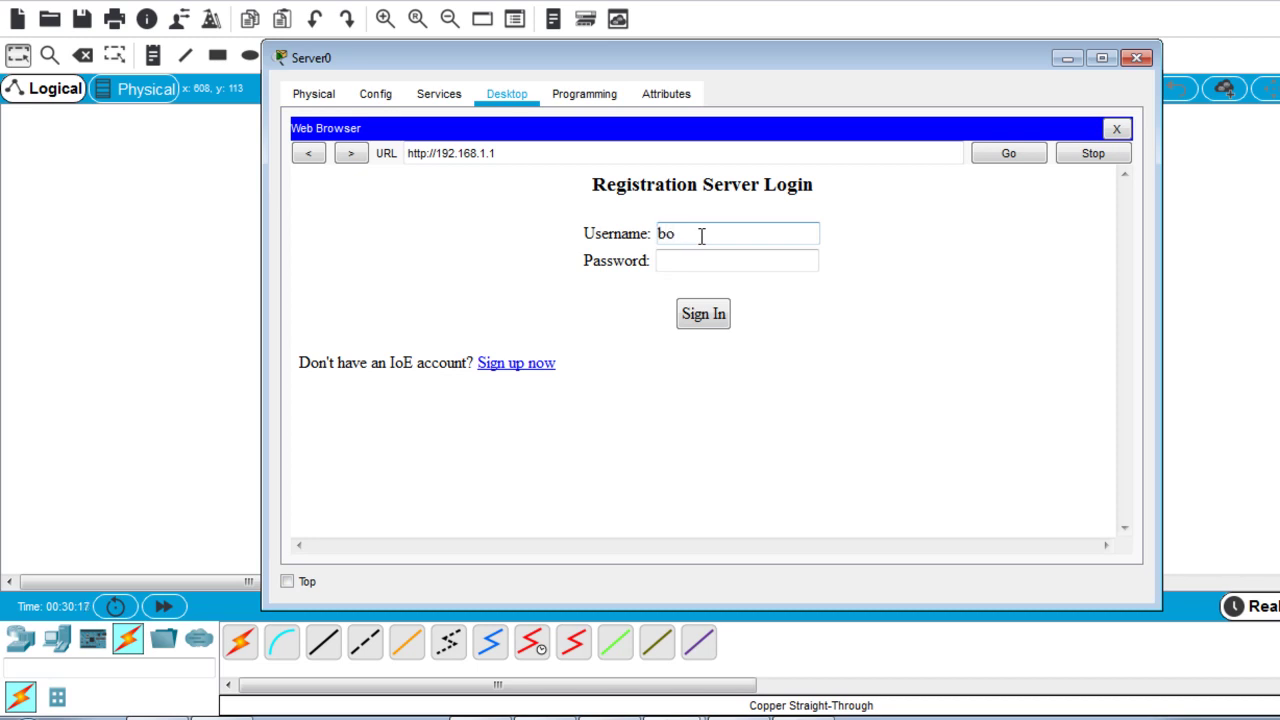
type("b")
left_click(693, 254)
type("cisco")
left_click(709, 318)
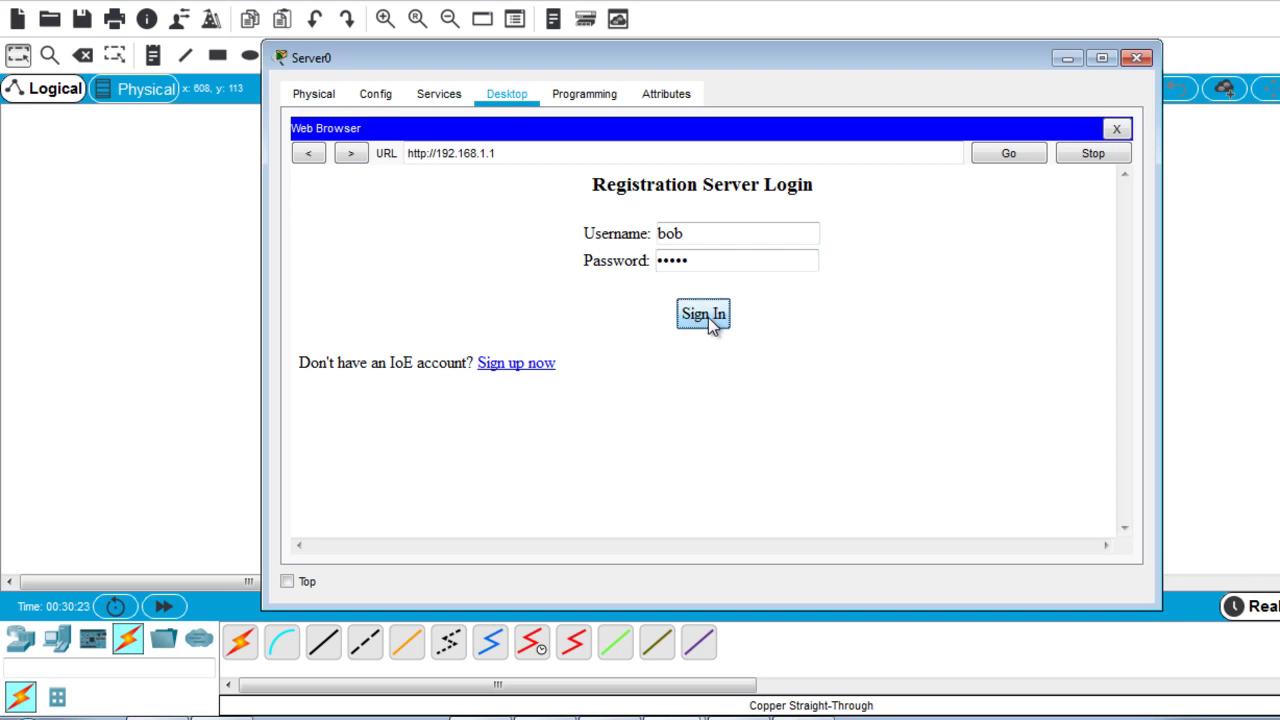
left_click(690, 260)
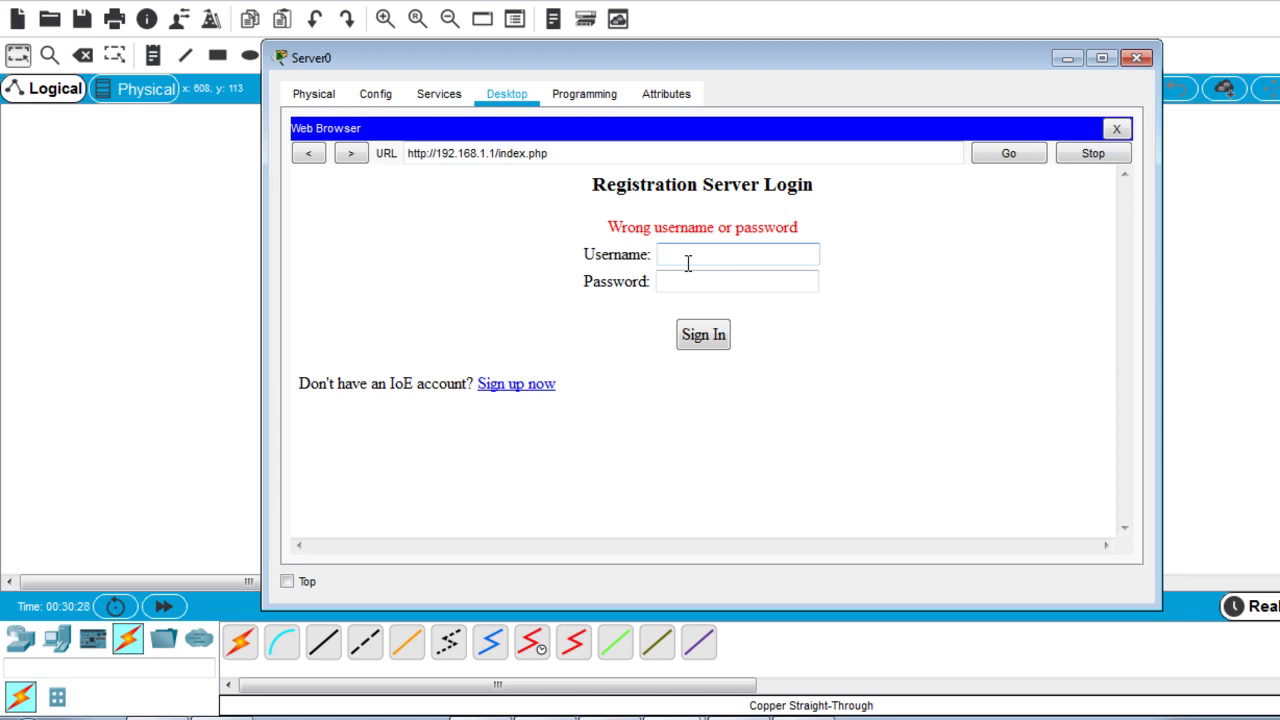
left_click(517, 388)
Create a registration server account with a username and password, then close Server0.
left_click(691, 234)
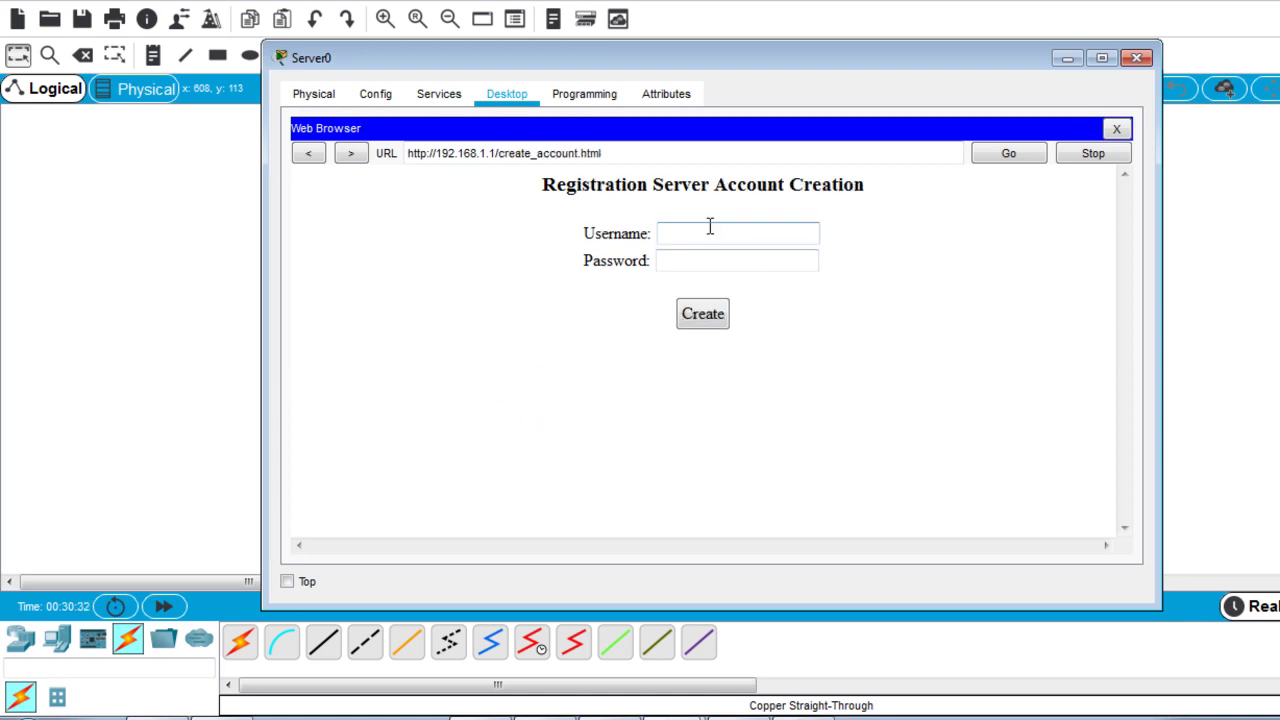
type("b")
left_click(313, 154)
left_click(521, 367)
left_click(712, 236)
type("bob")
left_click(712, 258)
left_click(712, 258)
type("cisco")
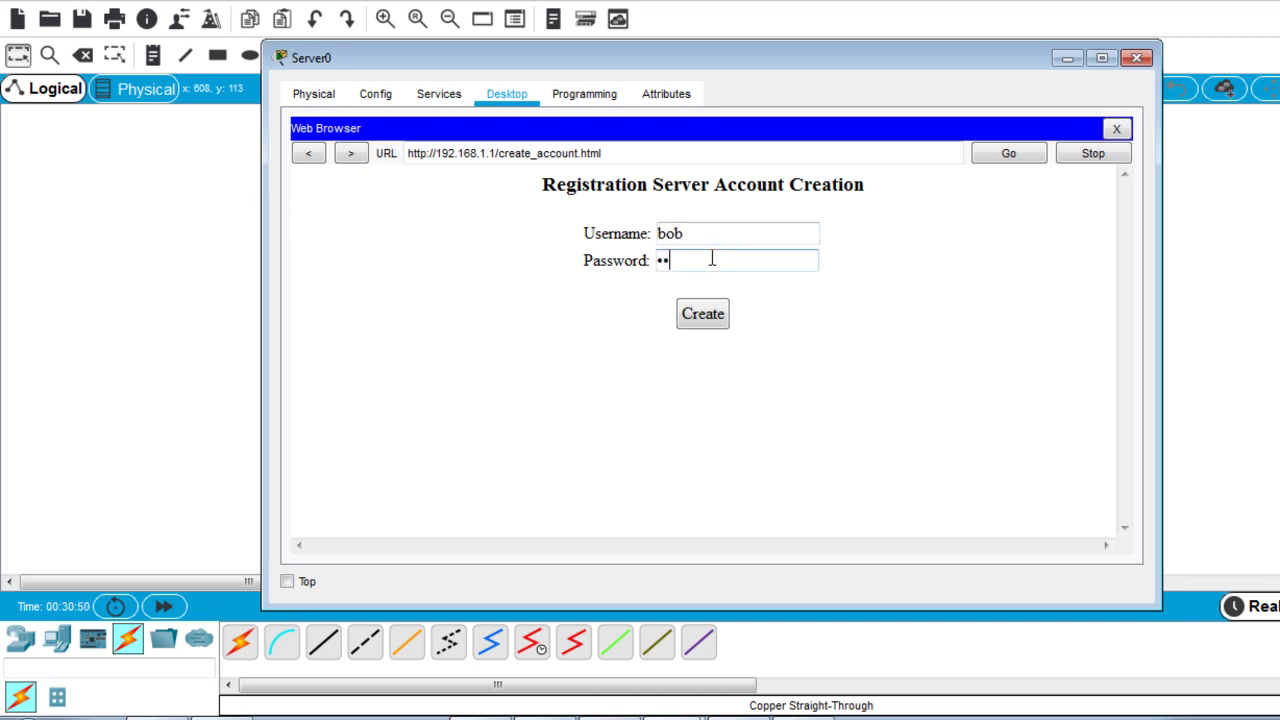
left_click(702, 313)
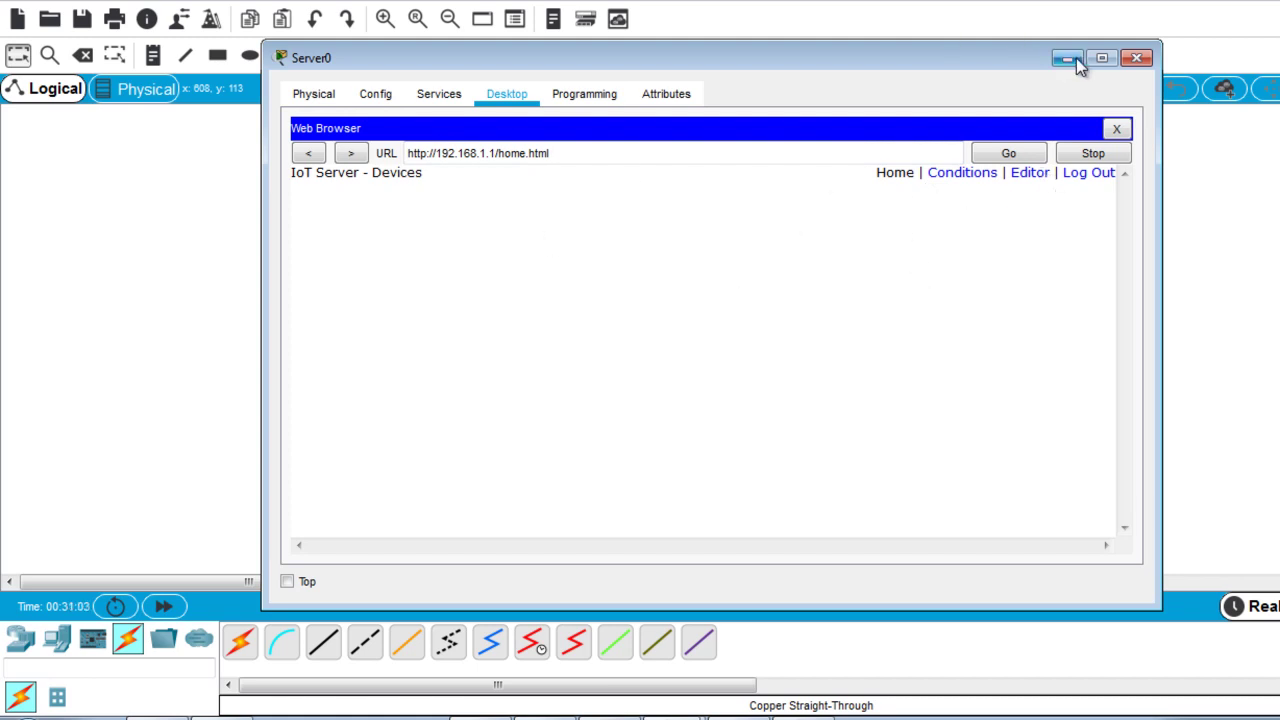
left_click(1137, 60)
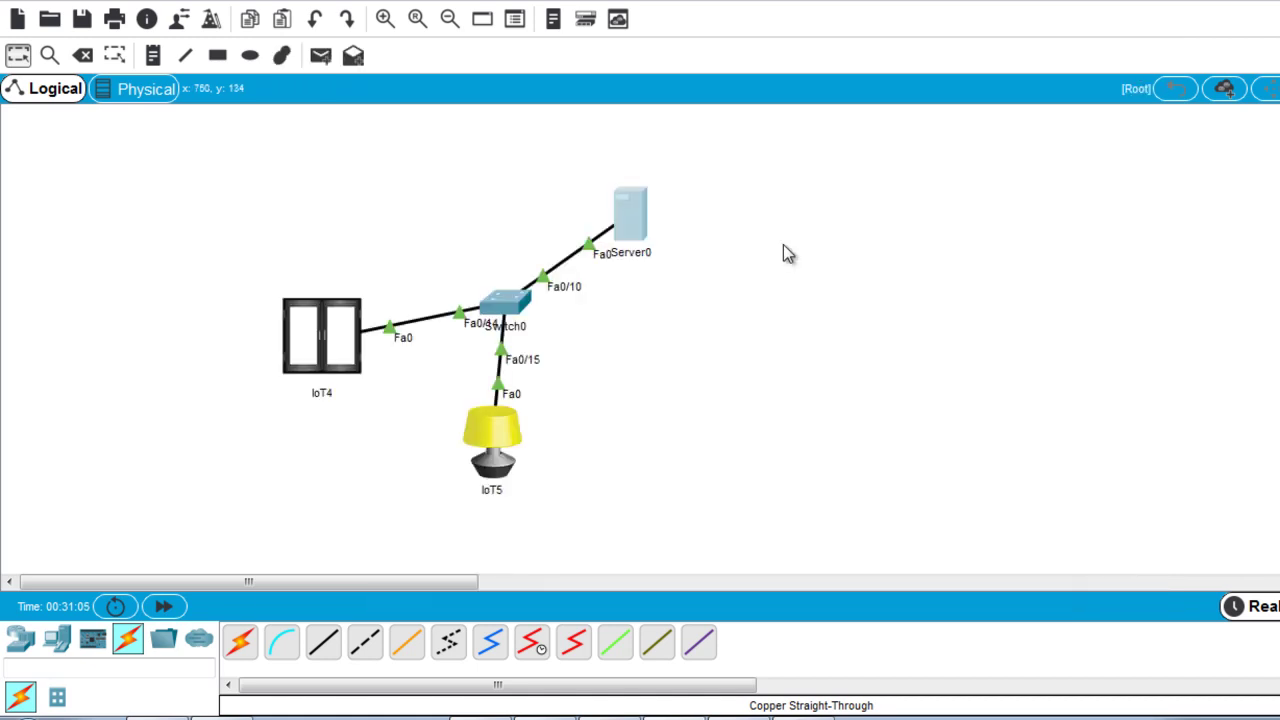
Open IoT4's Config settings and select its FastEthernet0 interface.
left_click(344, 345)
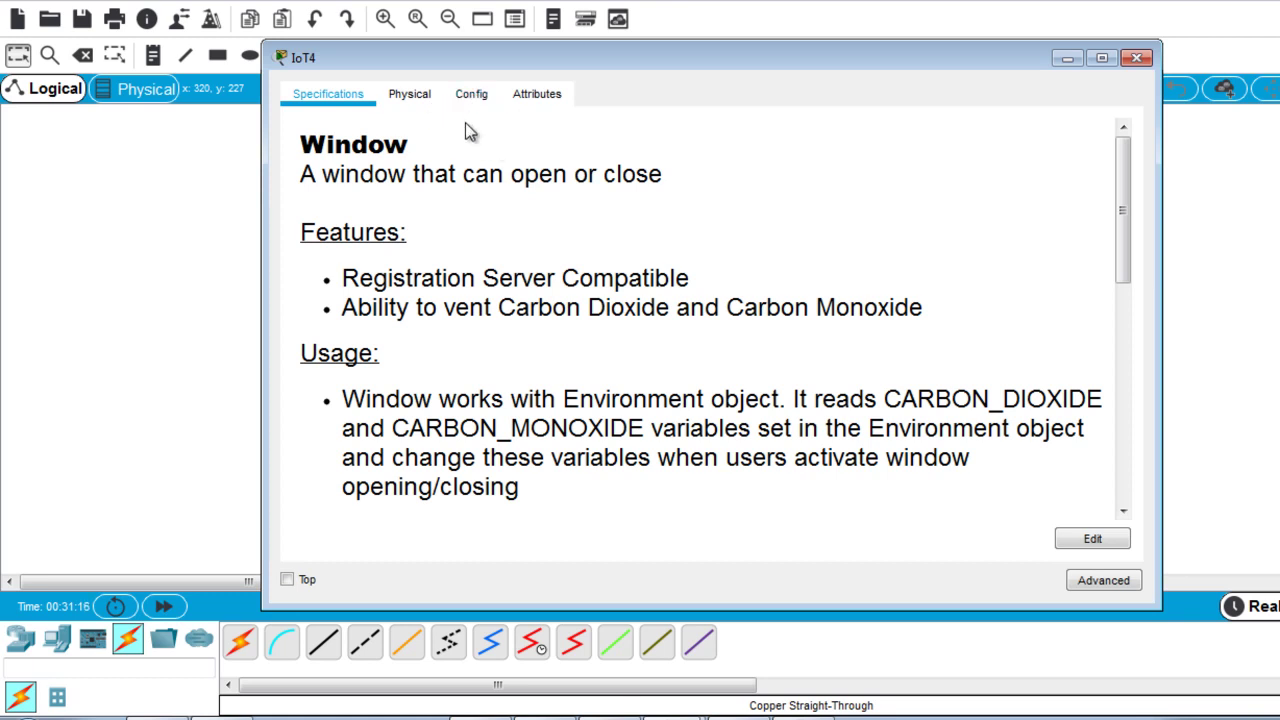
left_click(472, 98)
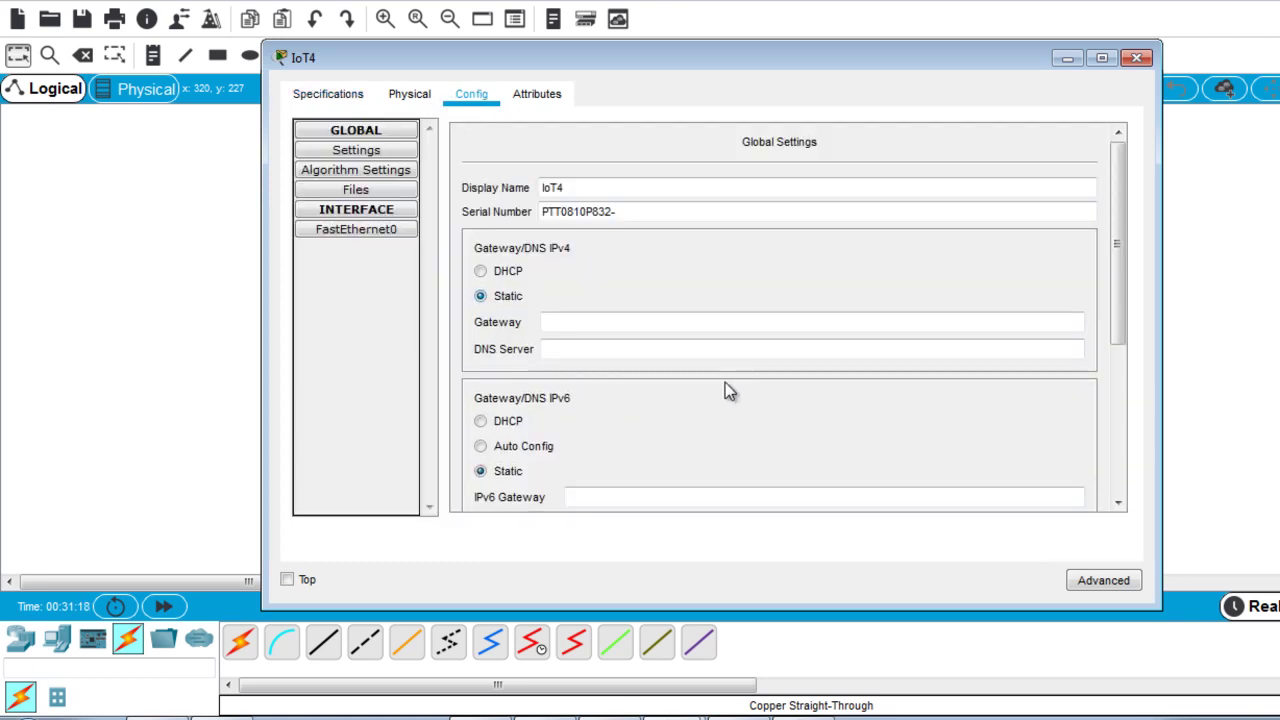
left_click_drag(1116, 272, 1119, 370)
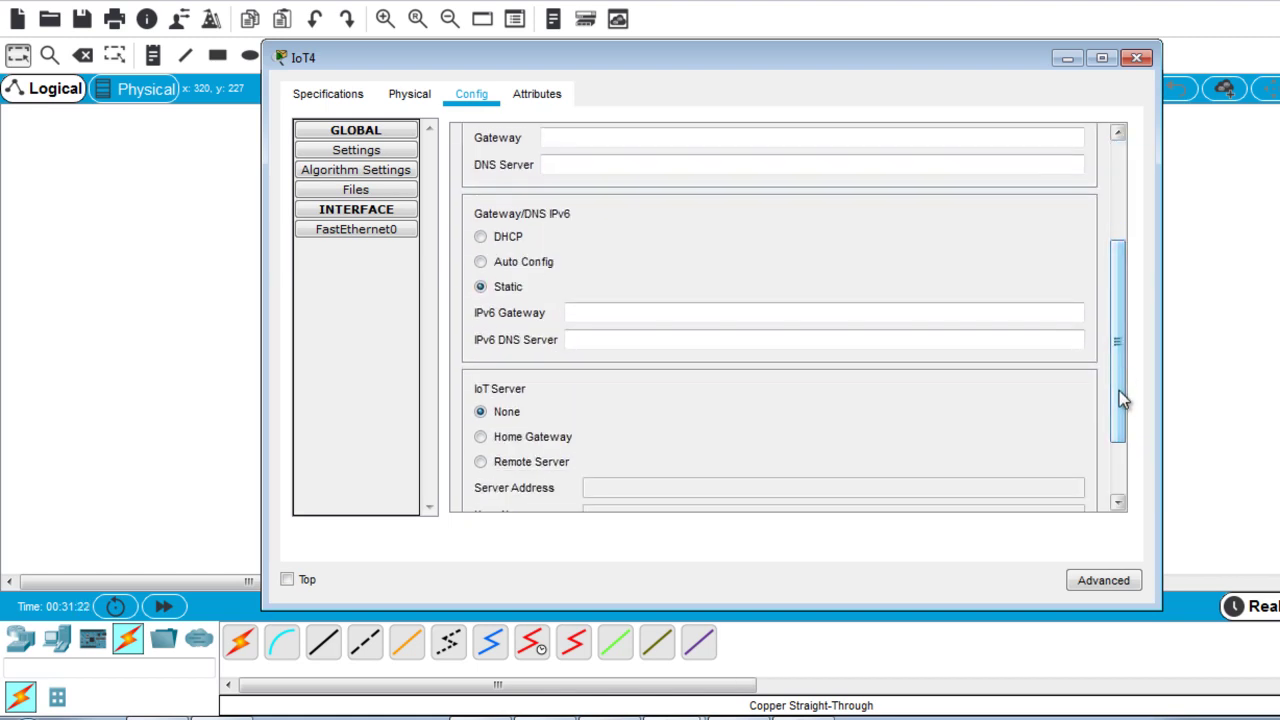
scroll(1120, 364, "up", 1)
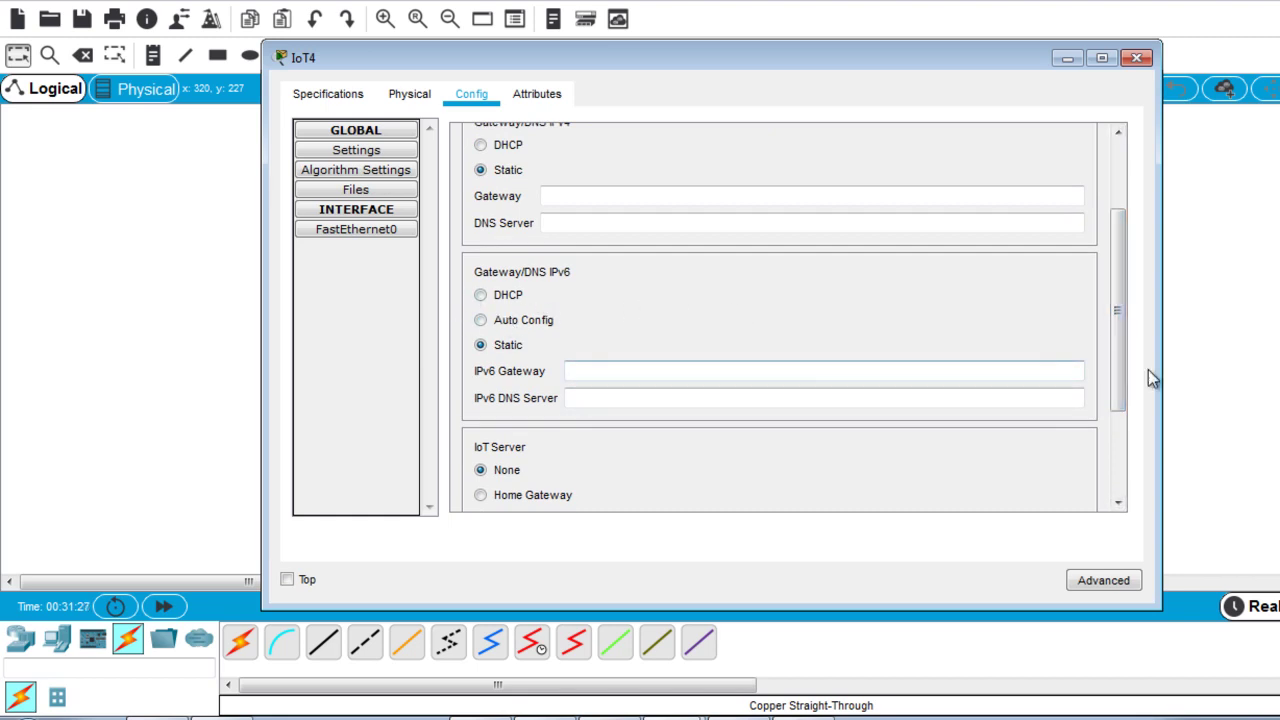
left_click_drag(1120, 352, 1118, 279)
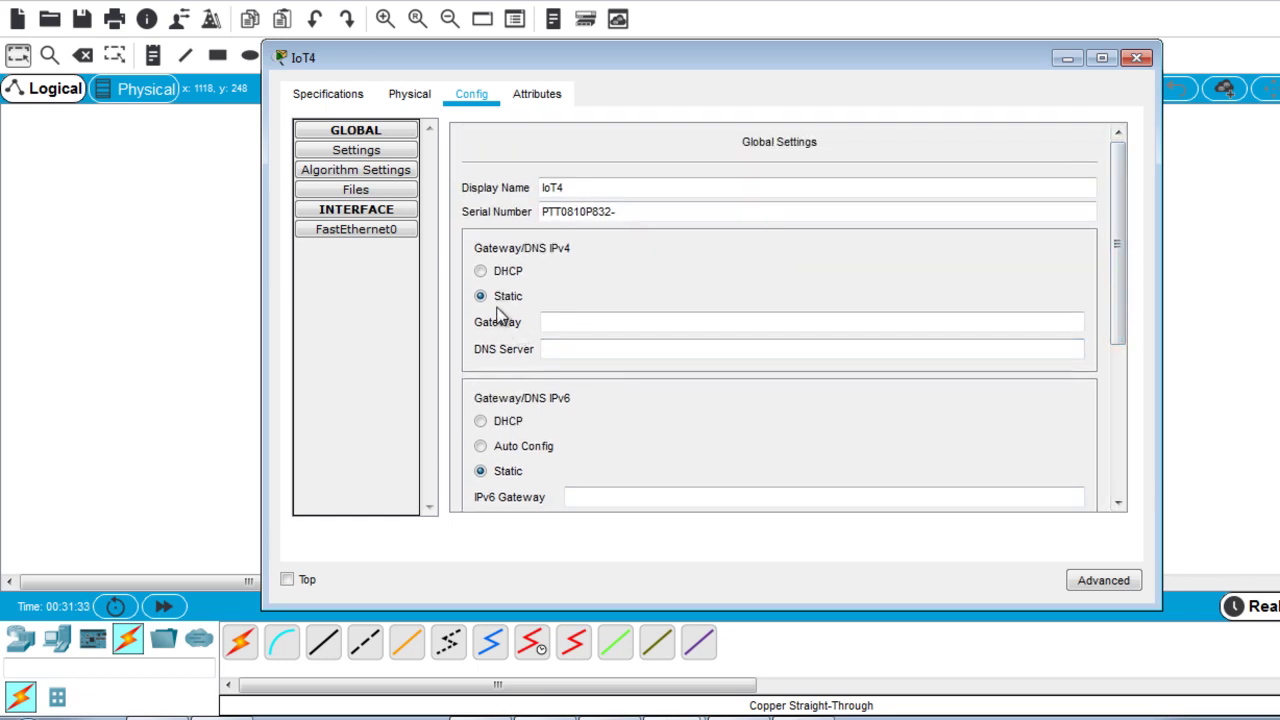
left_click(356, 233)
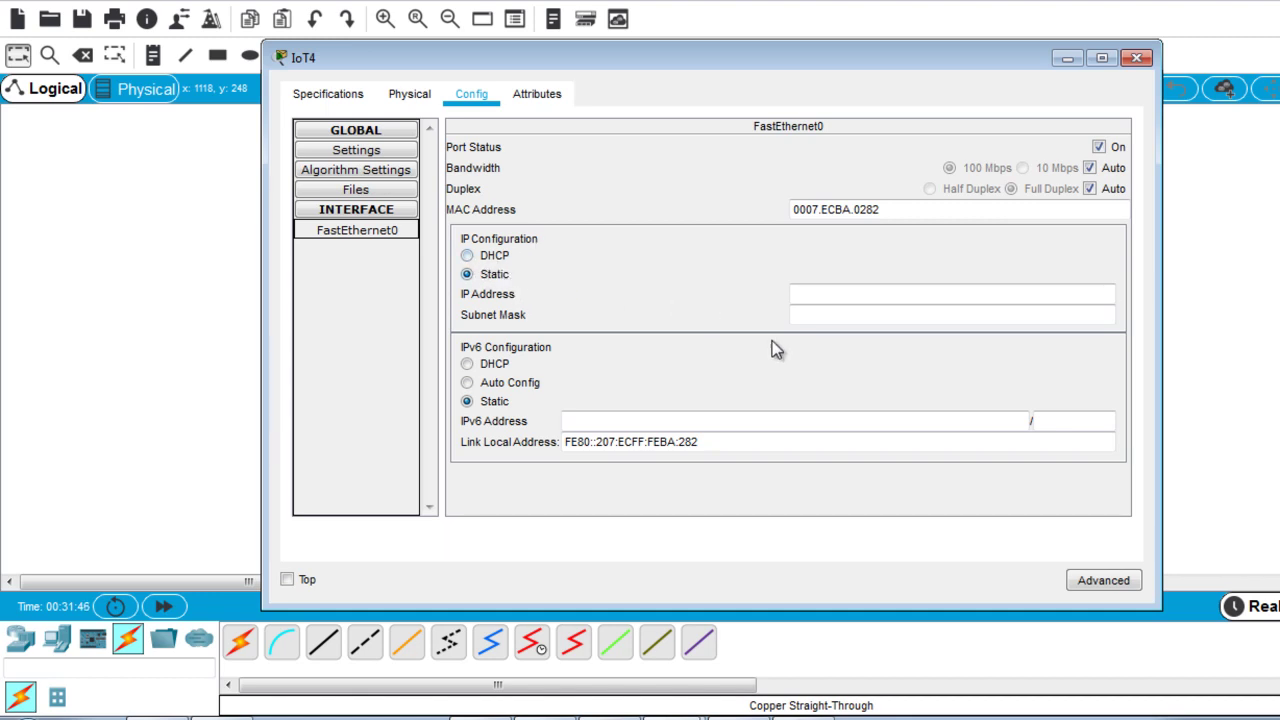
Enter 192.168.1.104 as IoT4's FastEthernet0 address and fill in the 255.255.255.0 mask.
left_click(868, 302)
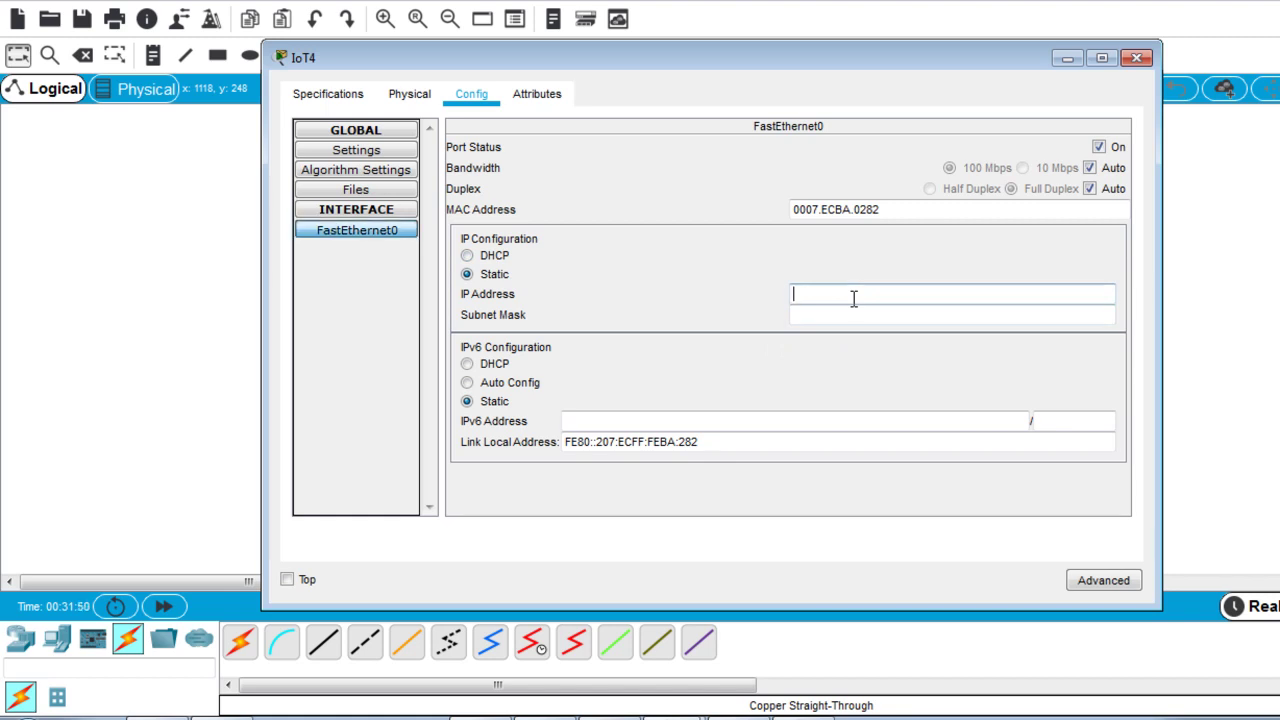
type("192.168.1.101")
key("BackSpace")
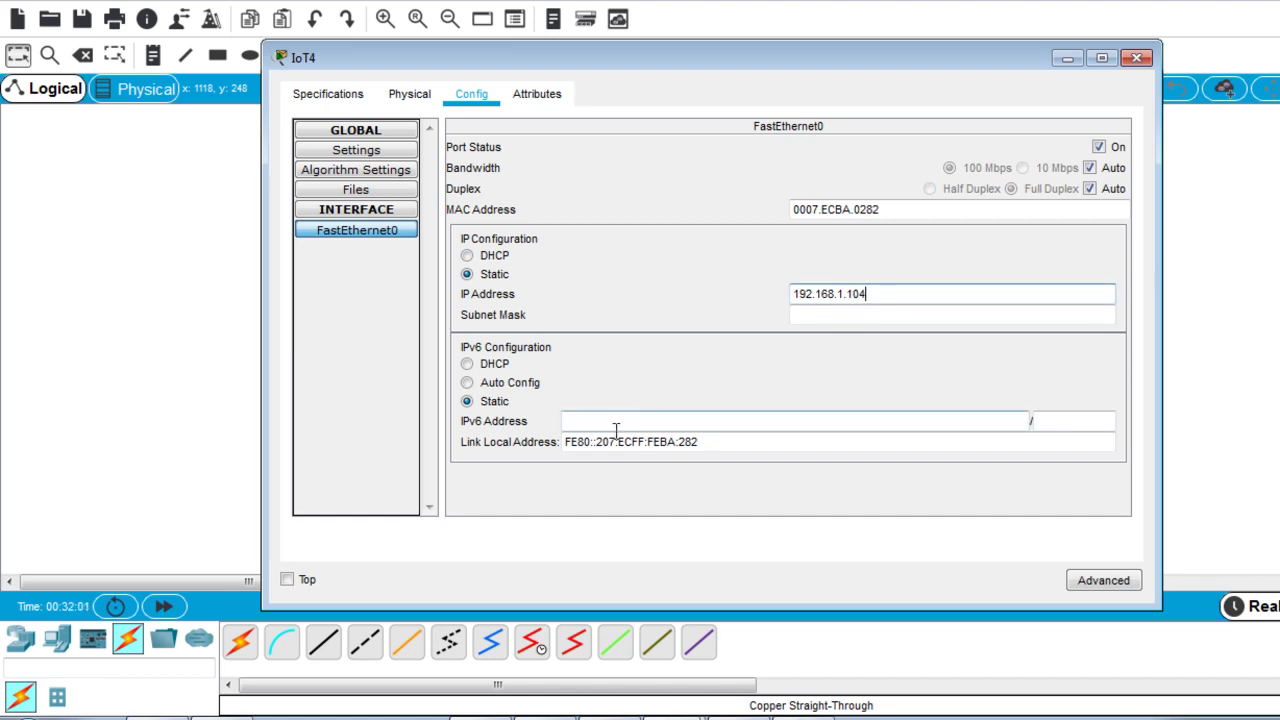
left_click(808, 314)
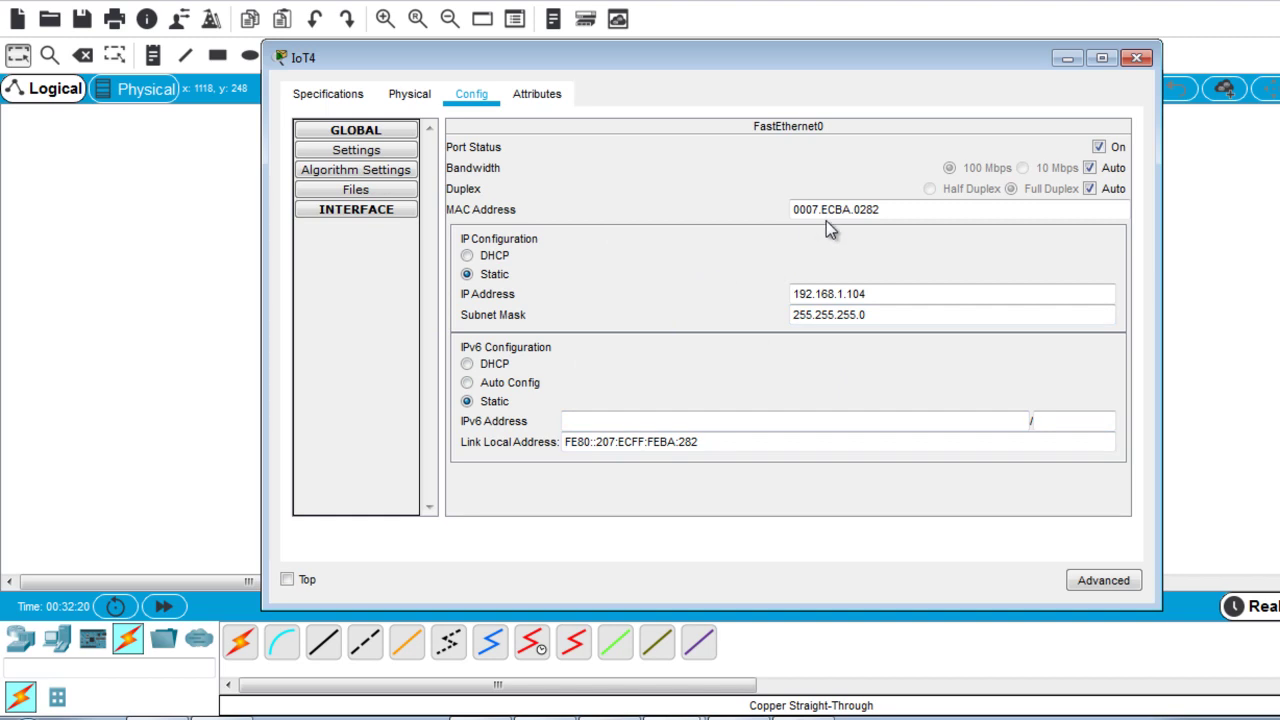
Switch IoT4's IoT server setting to Remote Server.
left_click(381, 152)
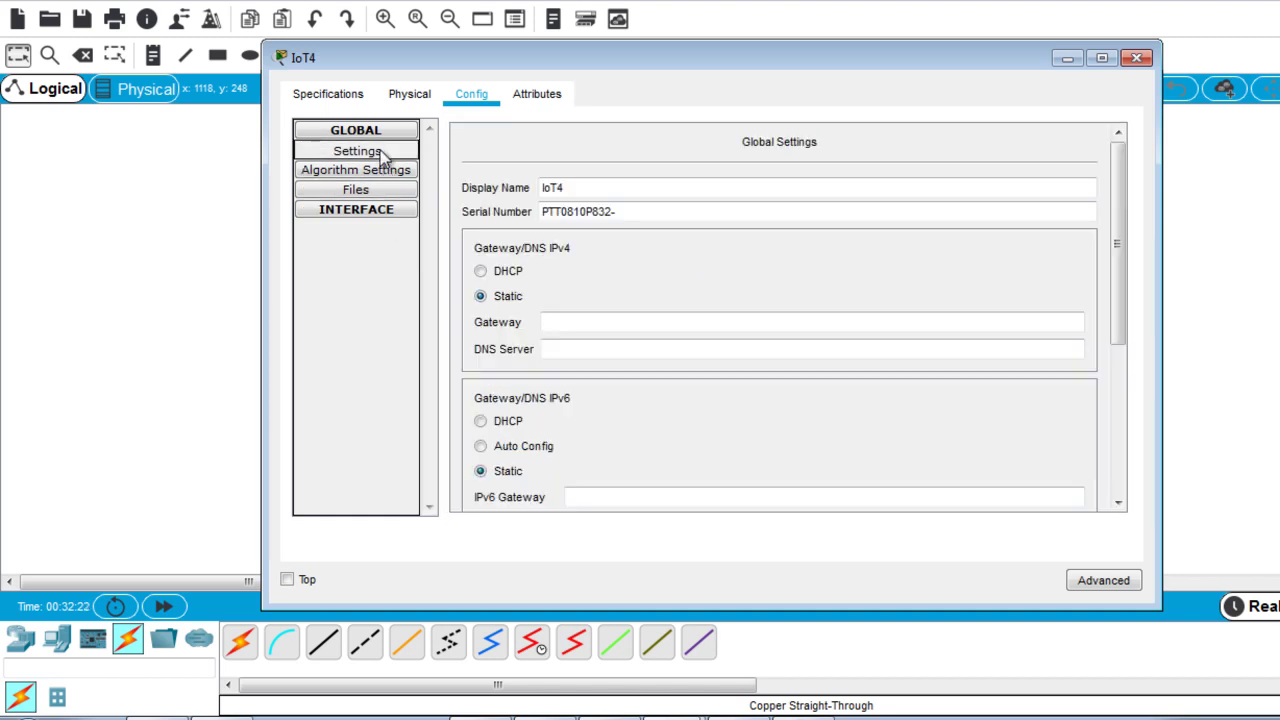
left_click(840, 324)
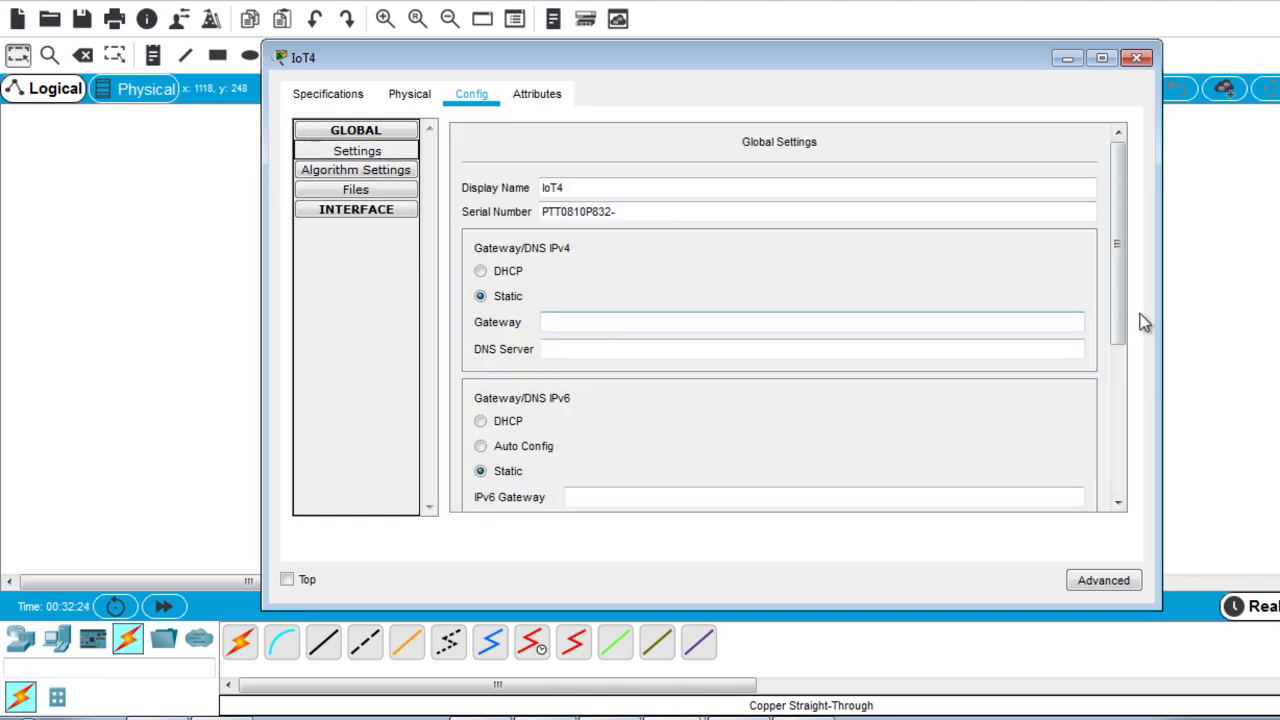
left_click_drag(1124, 313, 1114, 421)
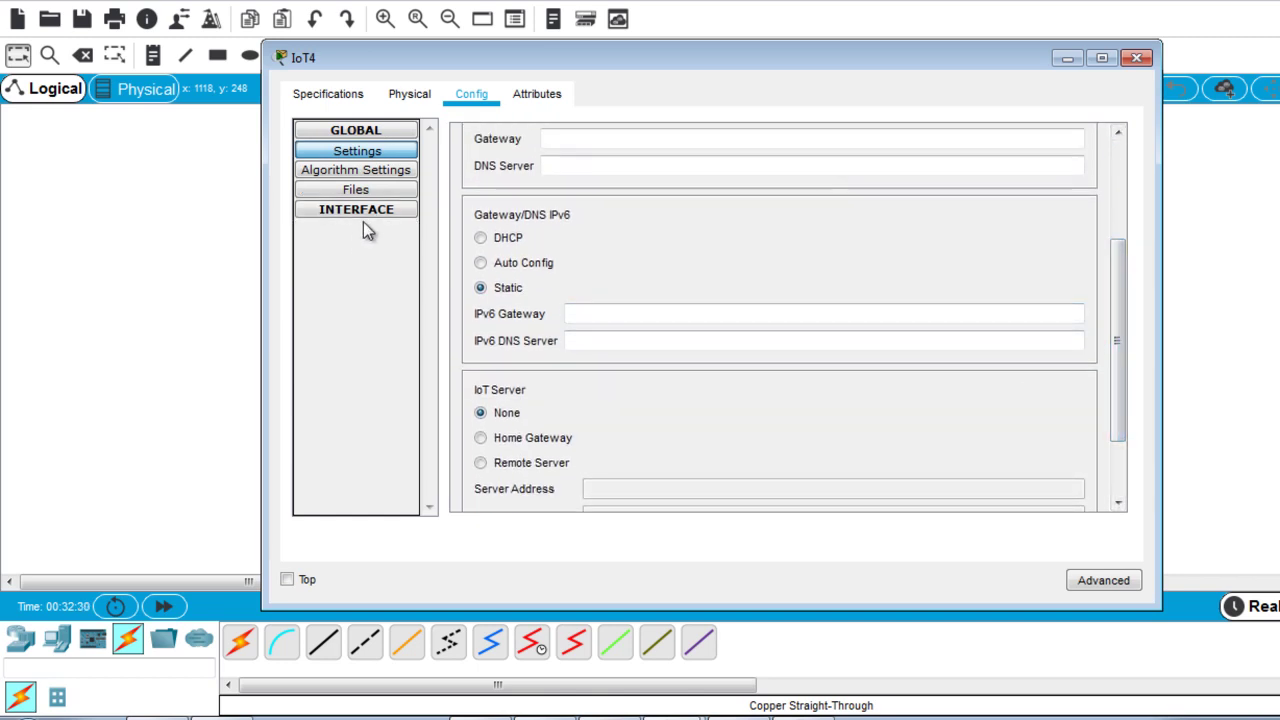
left_click(481, 463)
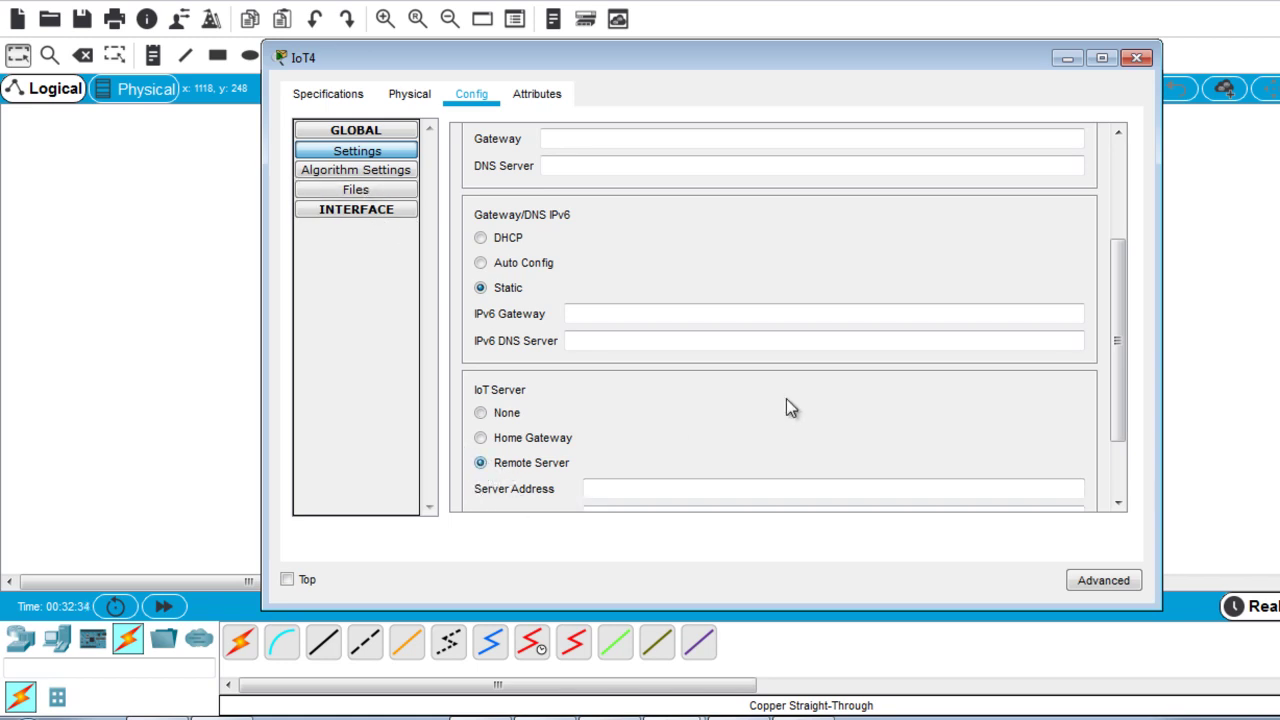
left_click_drag(1114, 386, 1114, 440)
Connect IoT4 to server 192.168.1.1 using the account's user name and password.
left_click(596, 394)
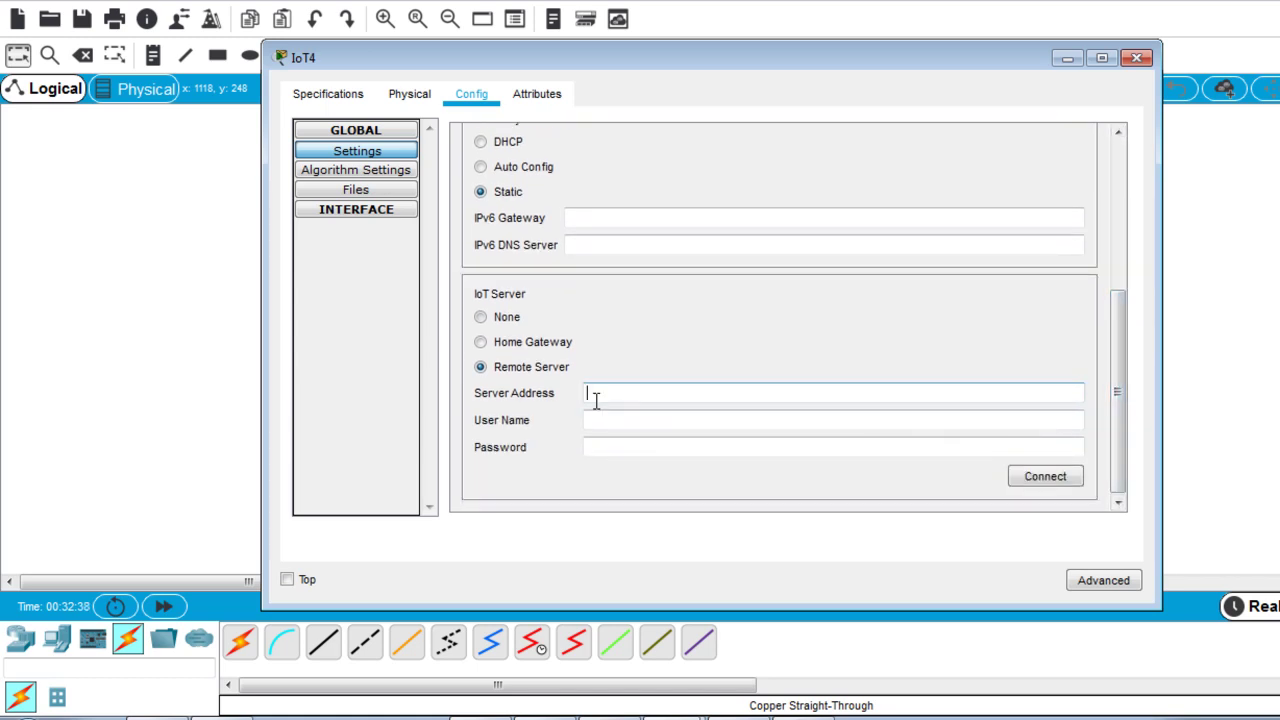
type("192.168.1.1")
left_click(612, 418)
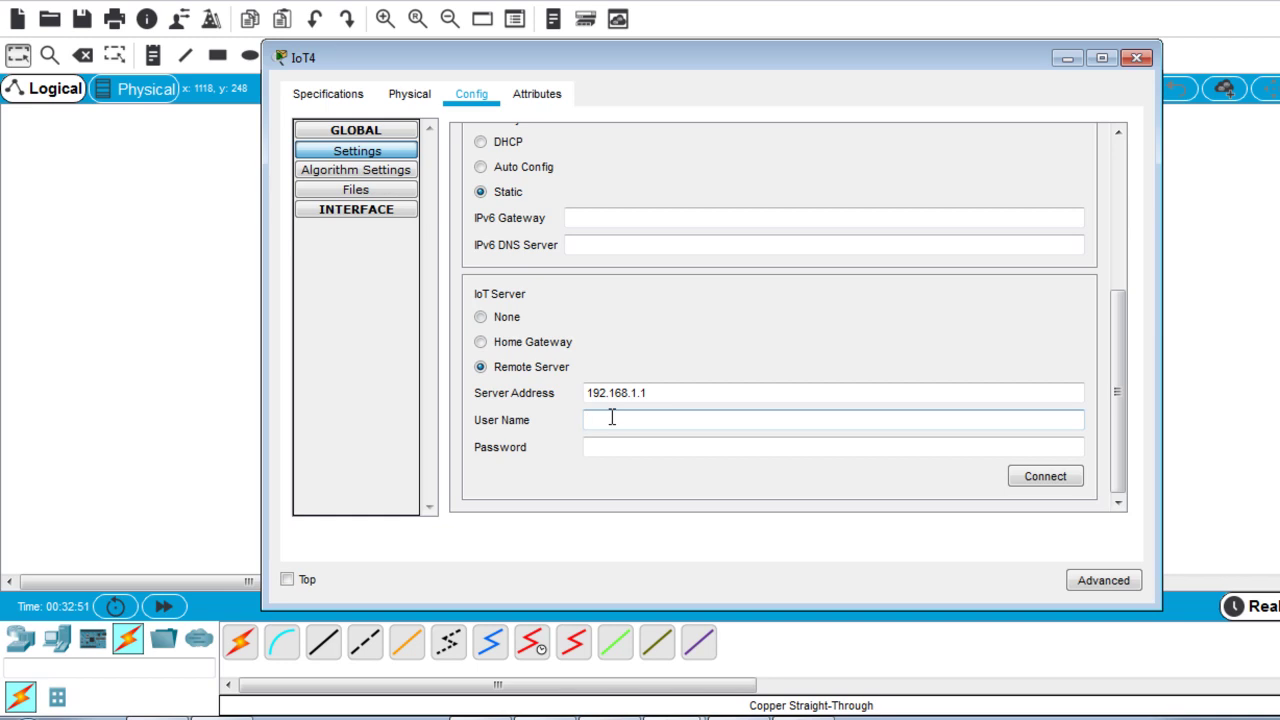
type("bob")
left_click(608, 449)
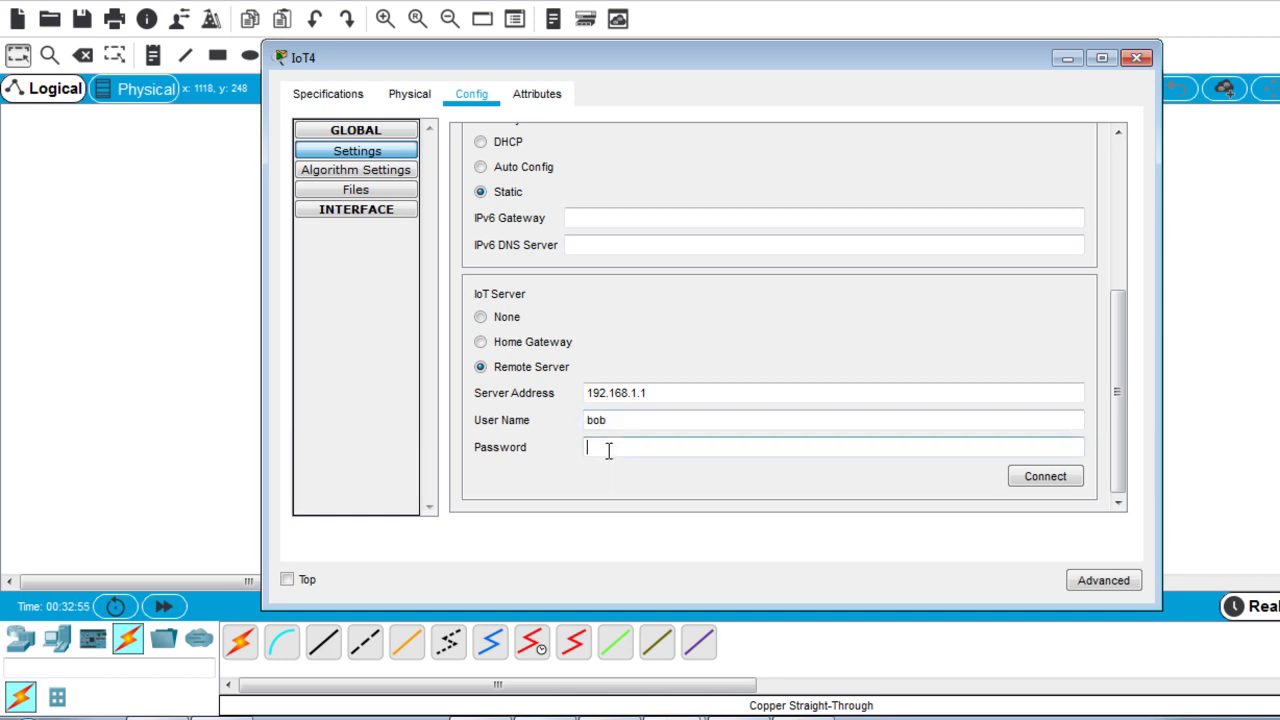
type("cisco")
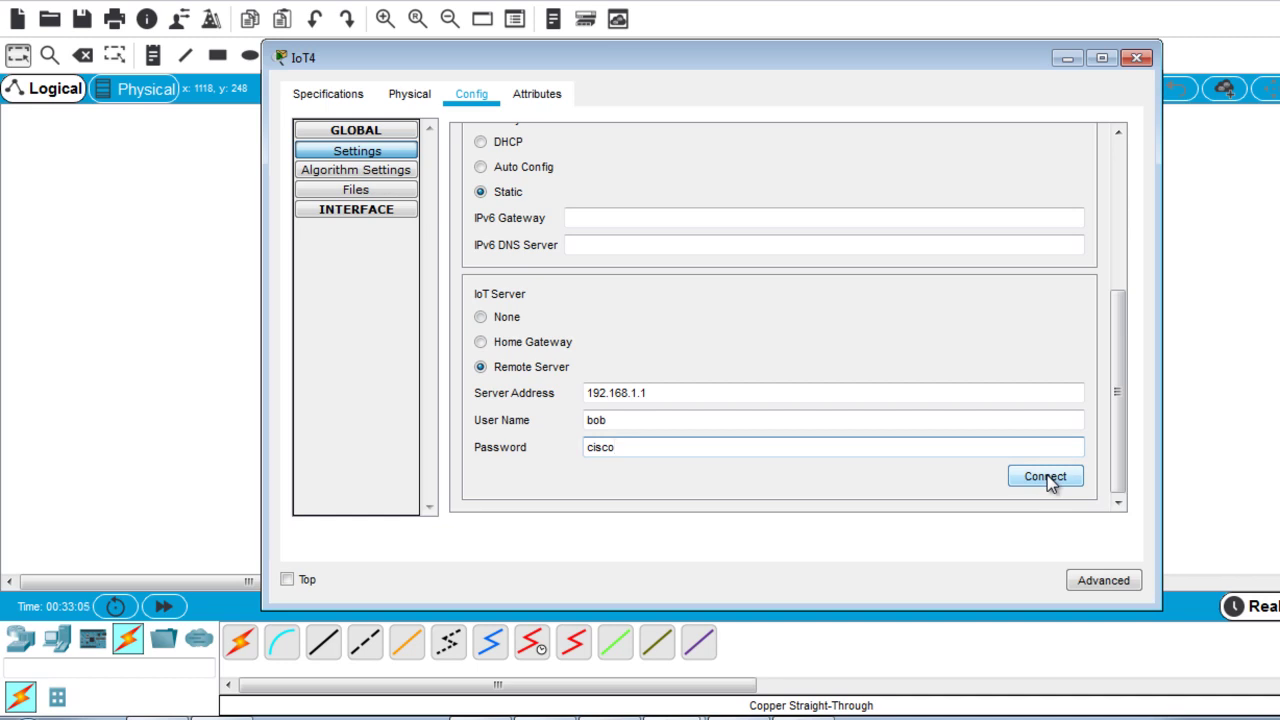
left_click(1046, 477)
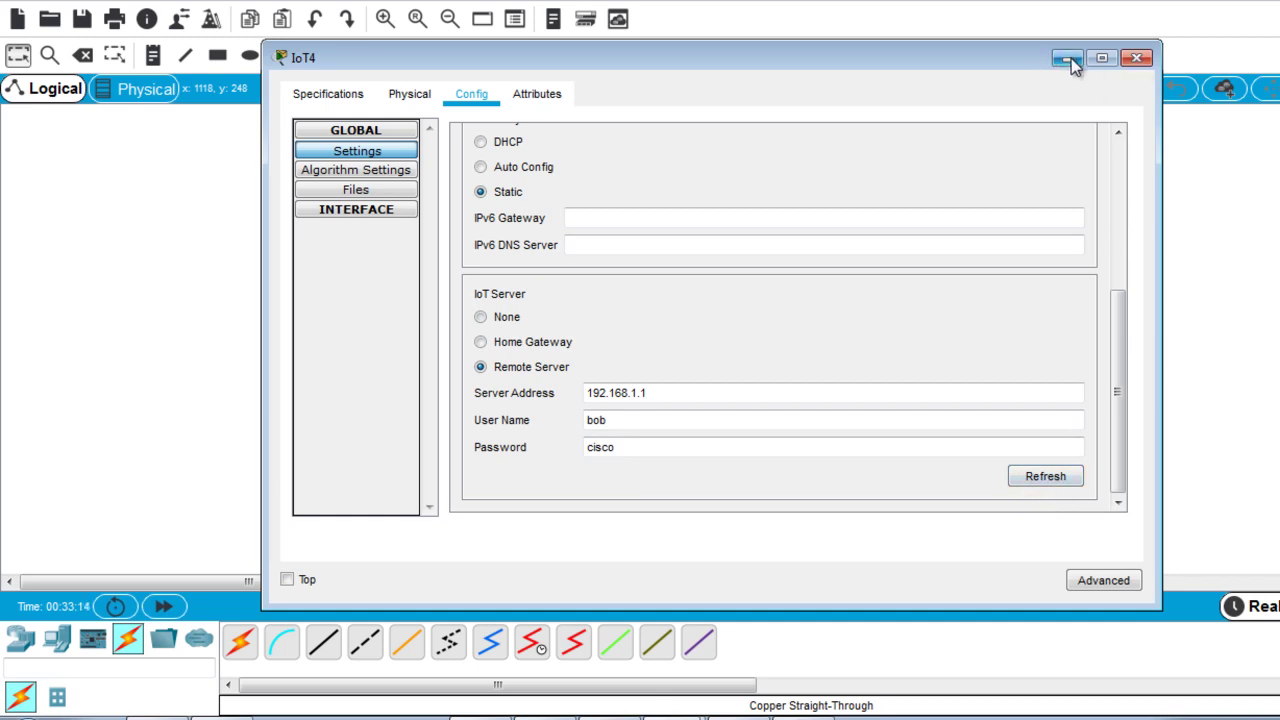
Close IoT4's settings and load 192.168.1.1 in Server0's web browser.
left_click(1137, 60)
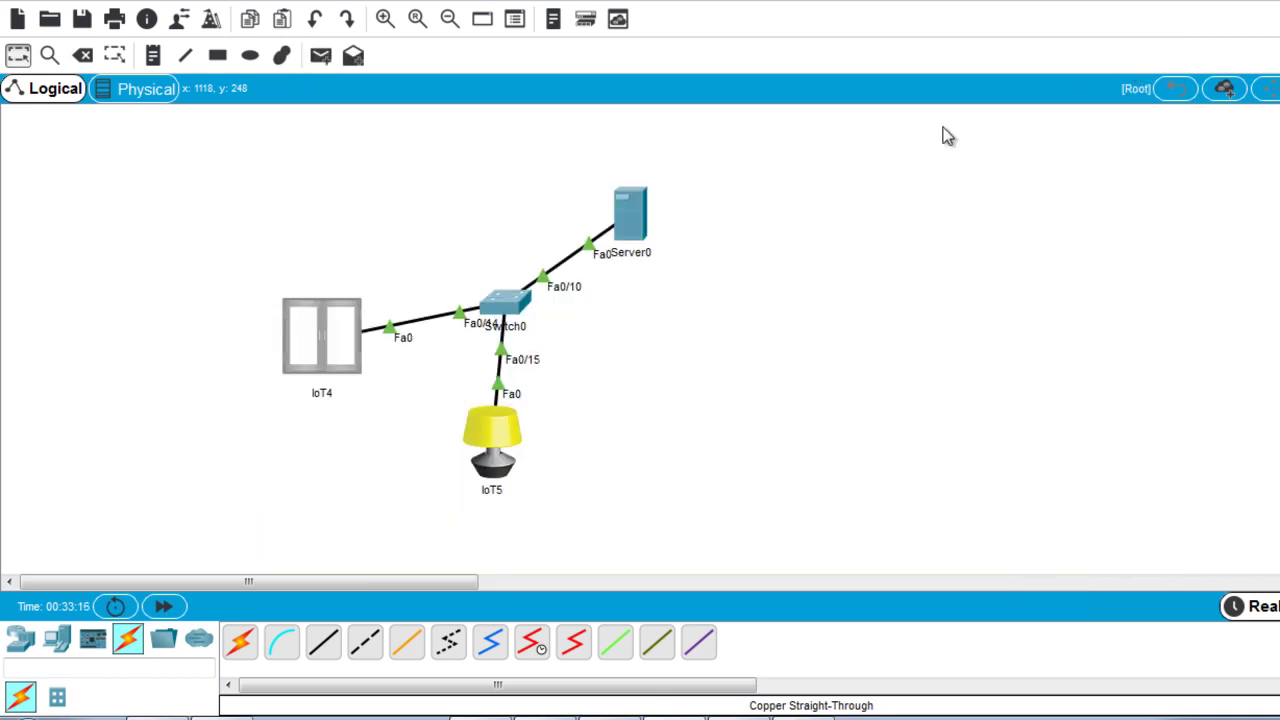
left_click(630, 228)
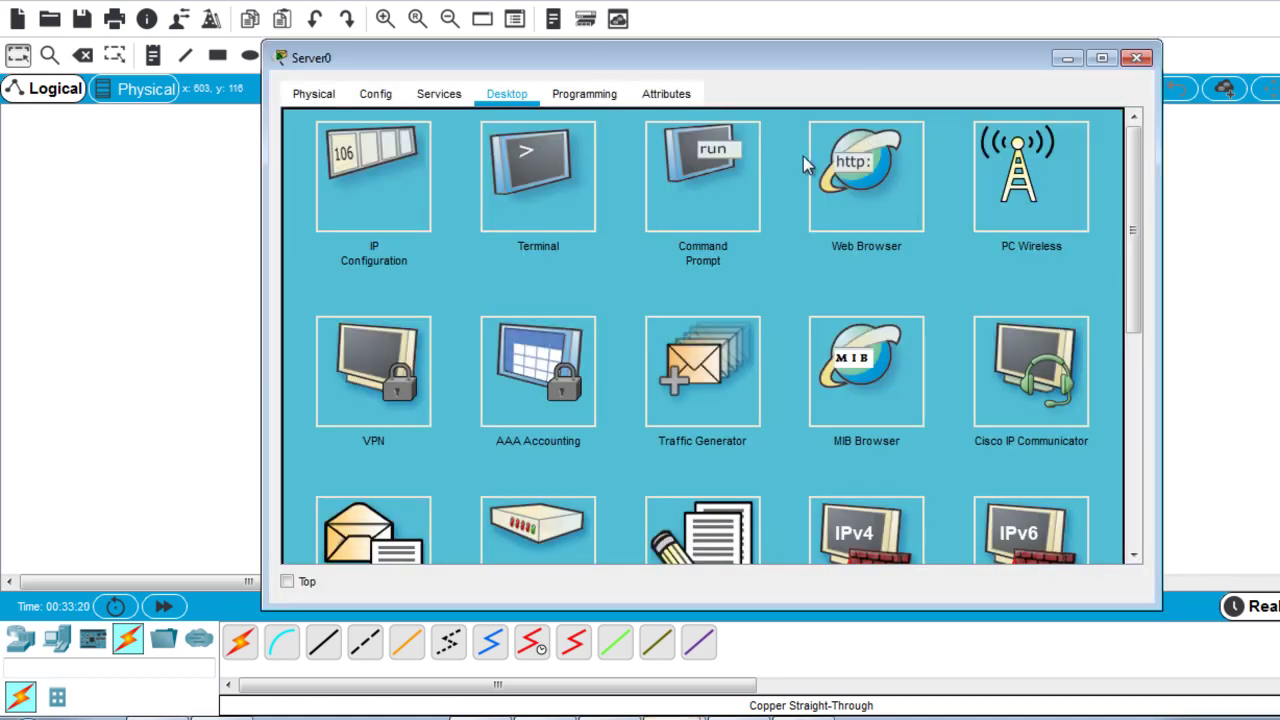
left_click(870, 188)
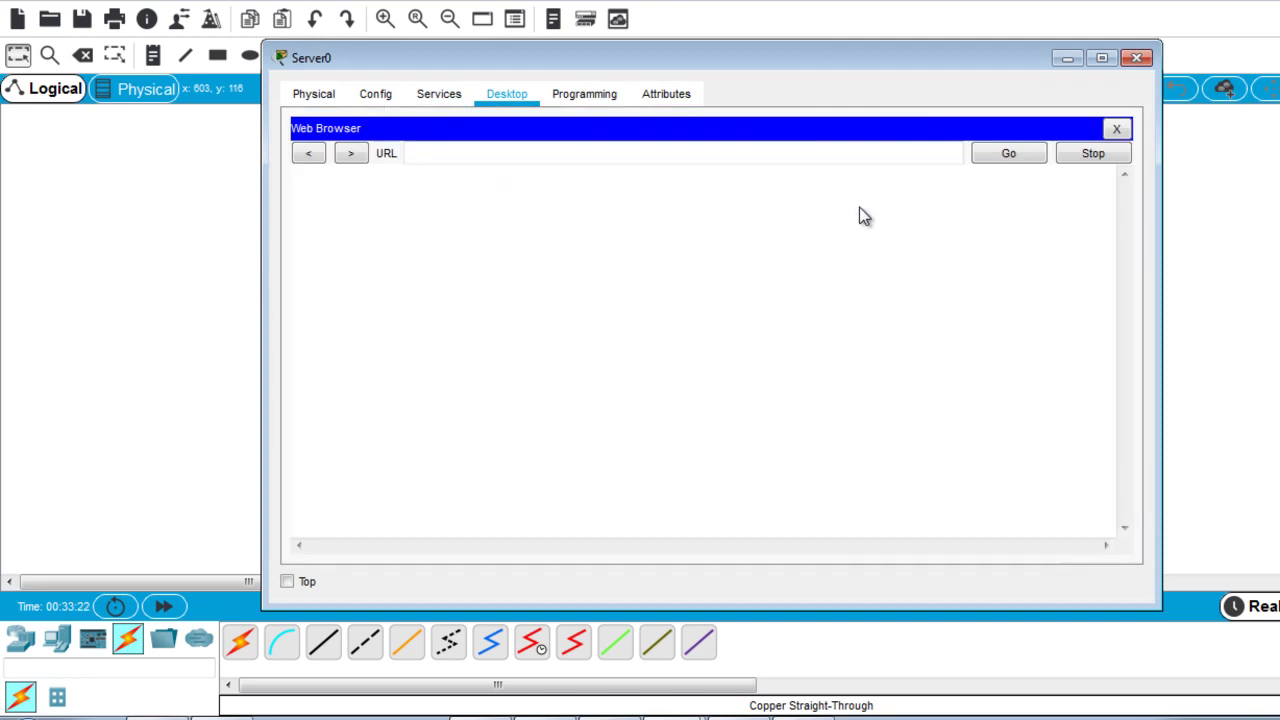
left_click(586, 156)
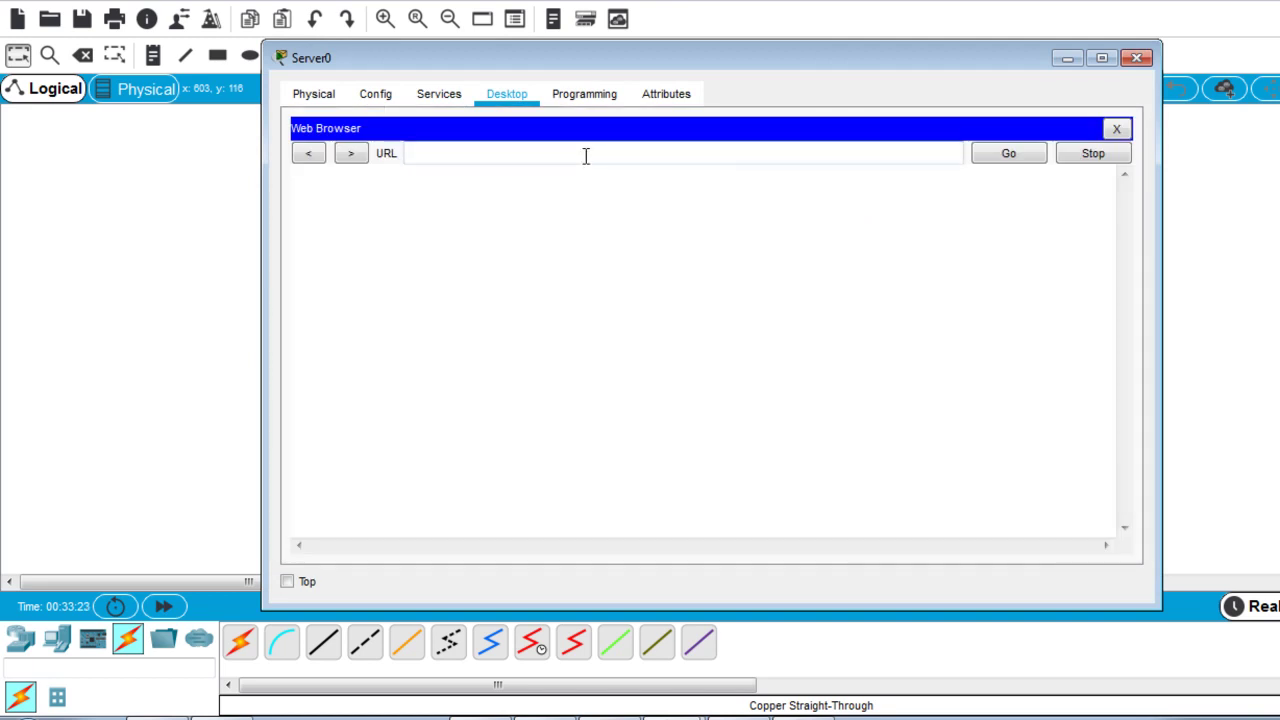
type("192.168.1.1")
left_click(998, 160)
Sign in to the IoT server with the account credentials and expand the IoT4 row.
left_click(728, 232)
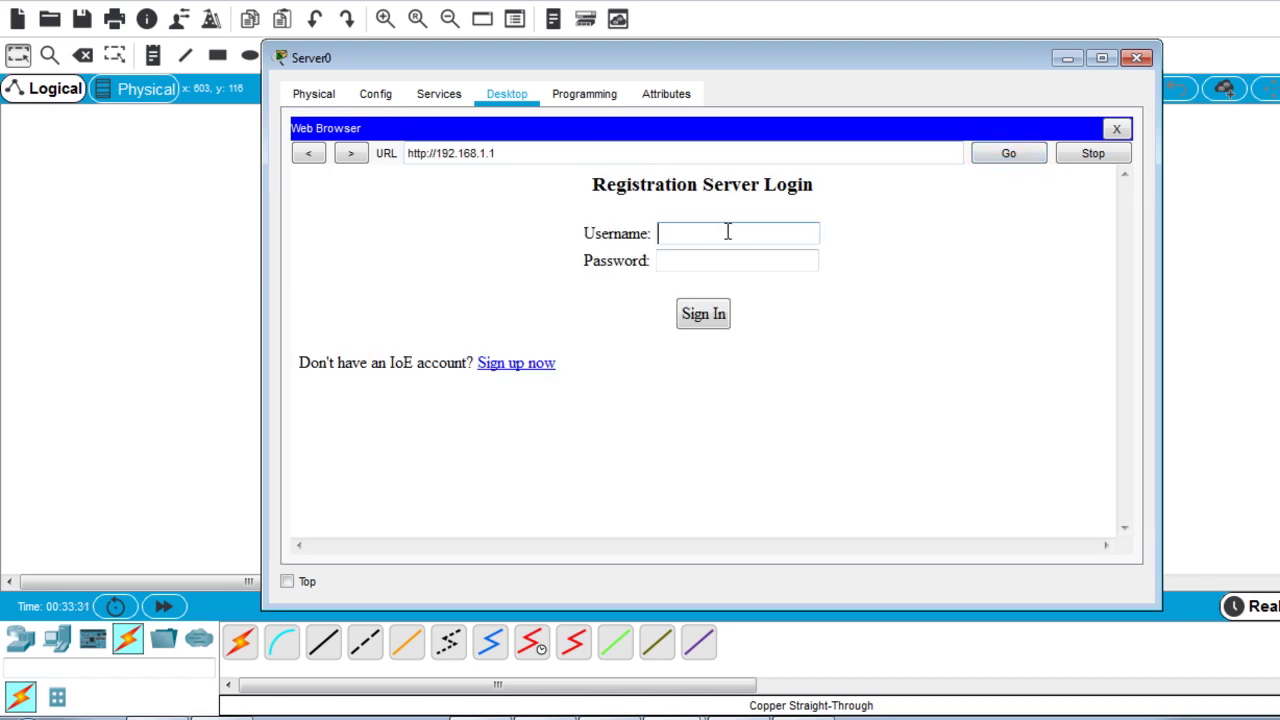
type("bob")
left_click(716, 264)
type("cisco")
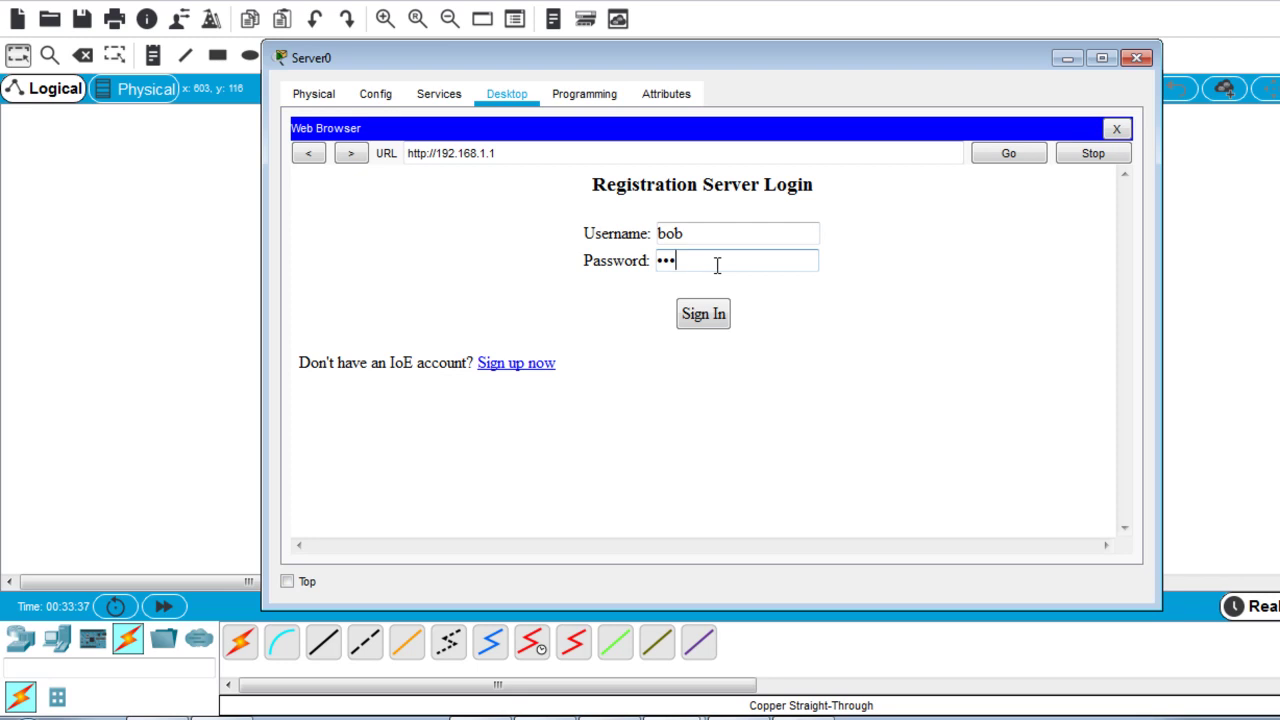
left_click(702, 326)
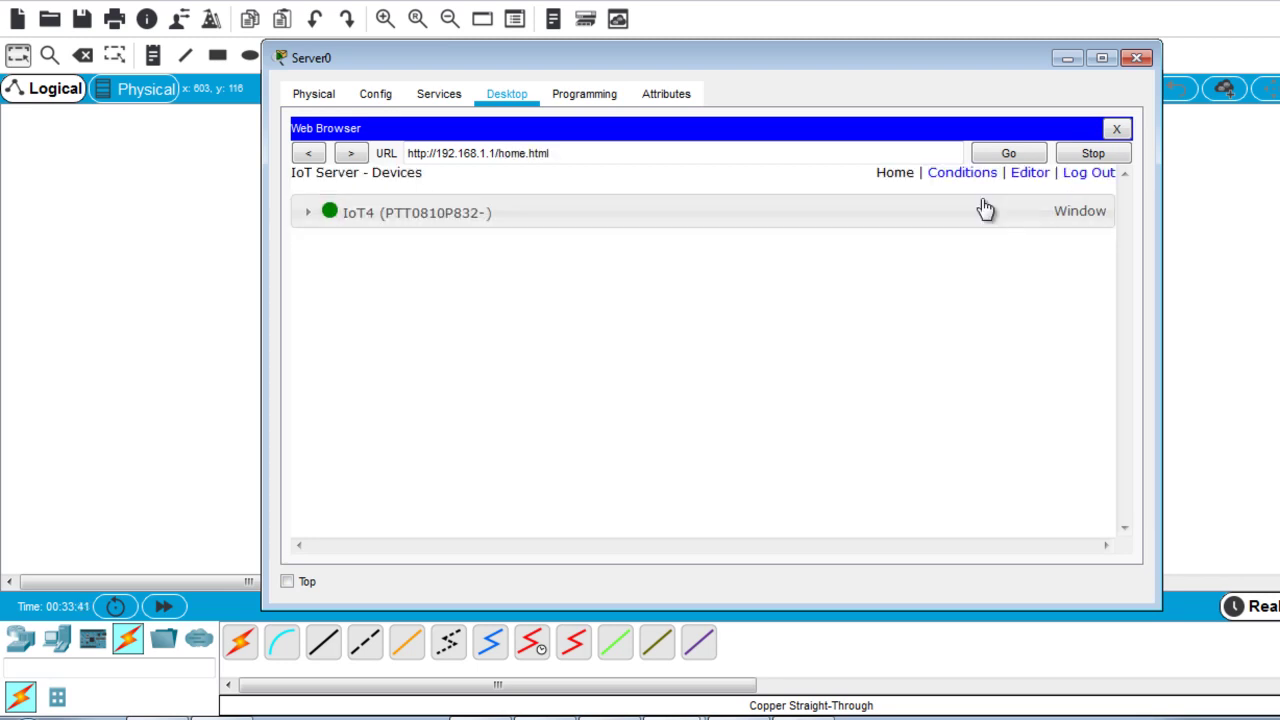
left_click(1062, 213)
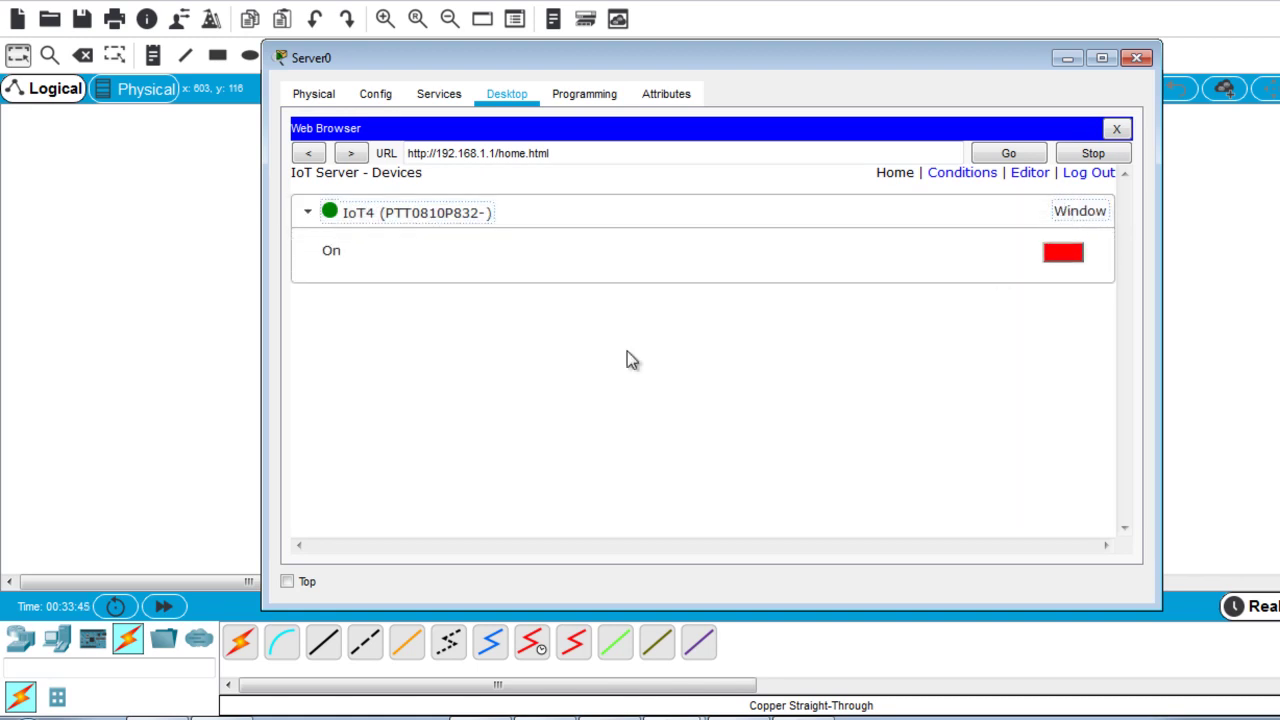
Resize and reposition Server0's window so the topology shows beside the device page.
left_click_drag(257, 366, 458, 334)
left_click_drag(850, 68, 1050, 46)
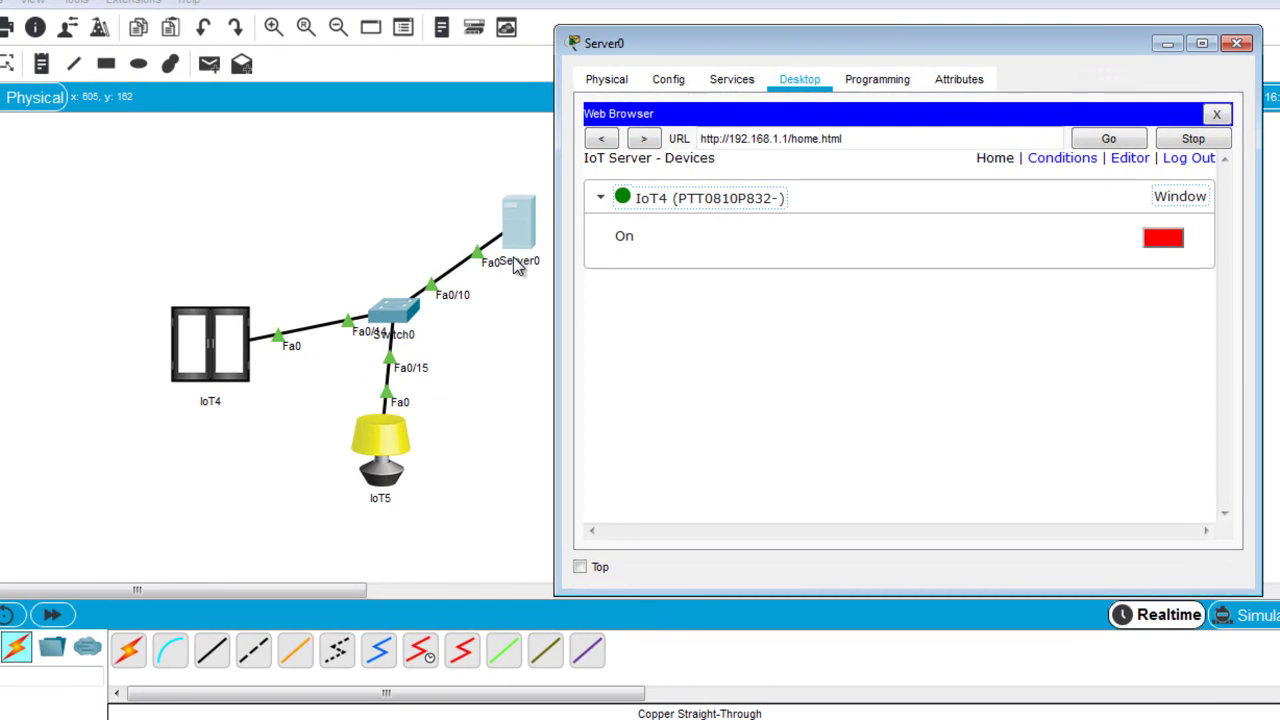
left_click(397, 210)
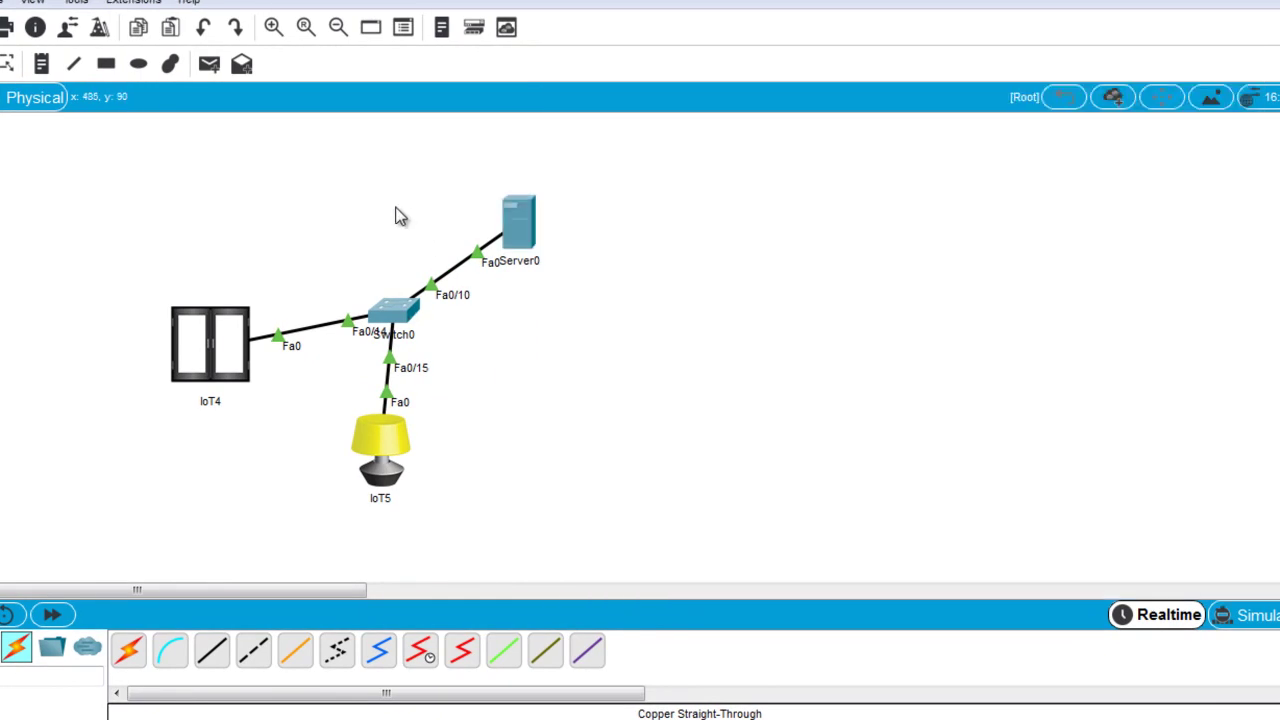
left_click(520, 228)
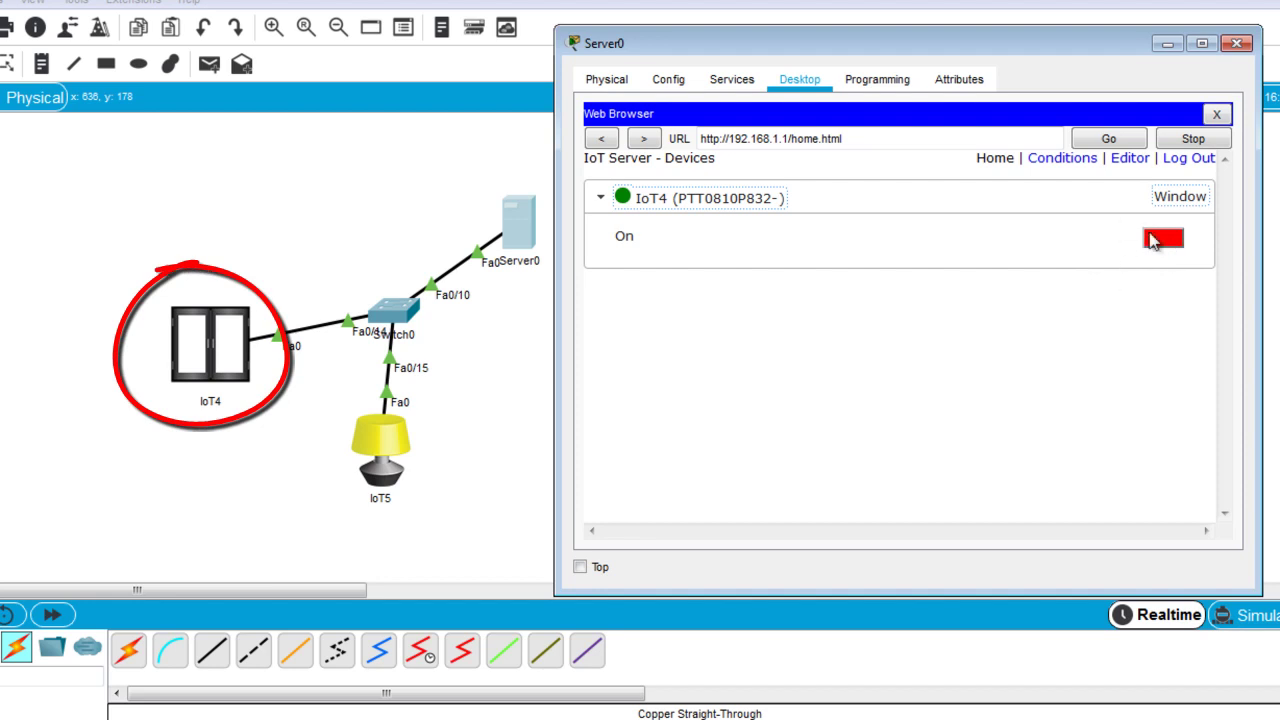
Toggle IoT4's window open then closed, refresh the page, close Server0, and nudge IoT5 right.
left_click(1162, 240)
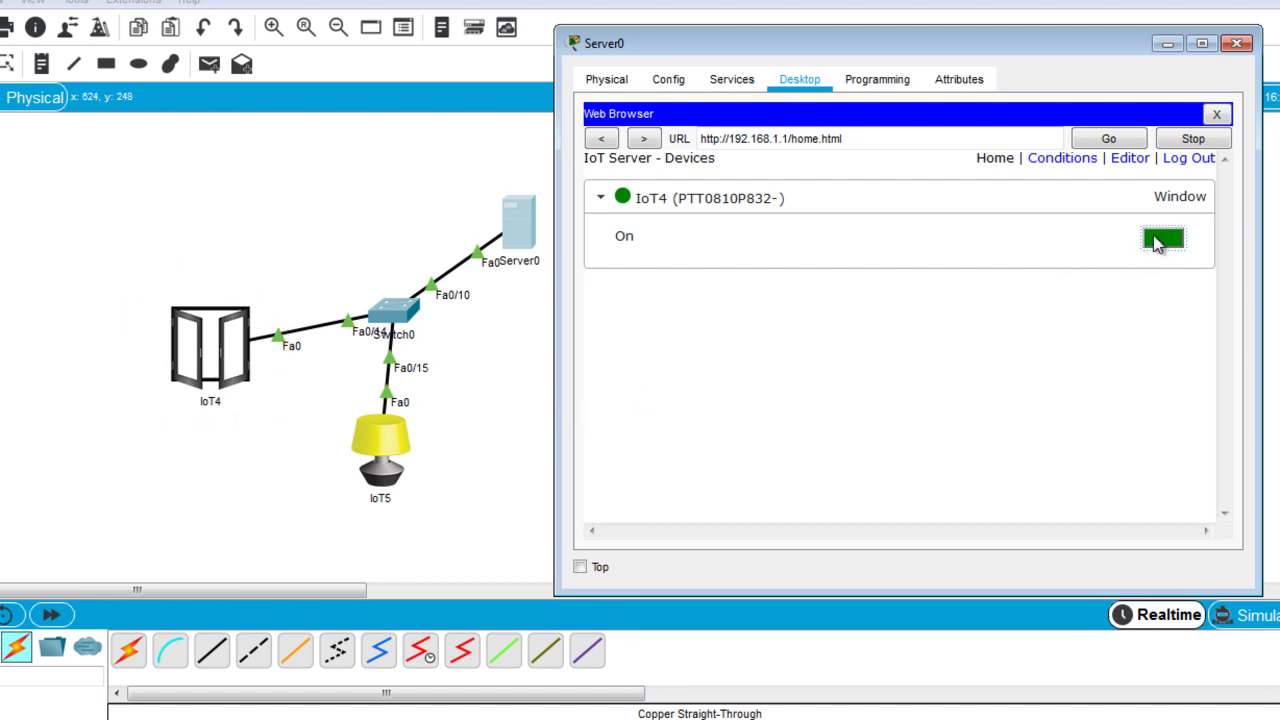
left_click(1161, 240)
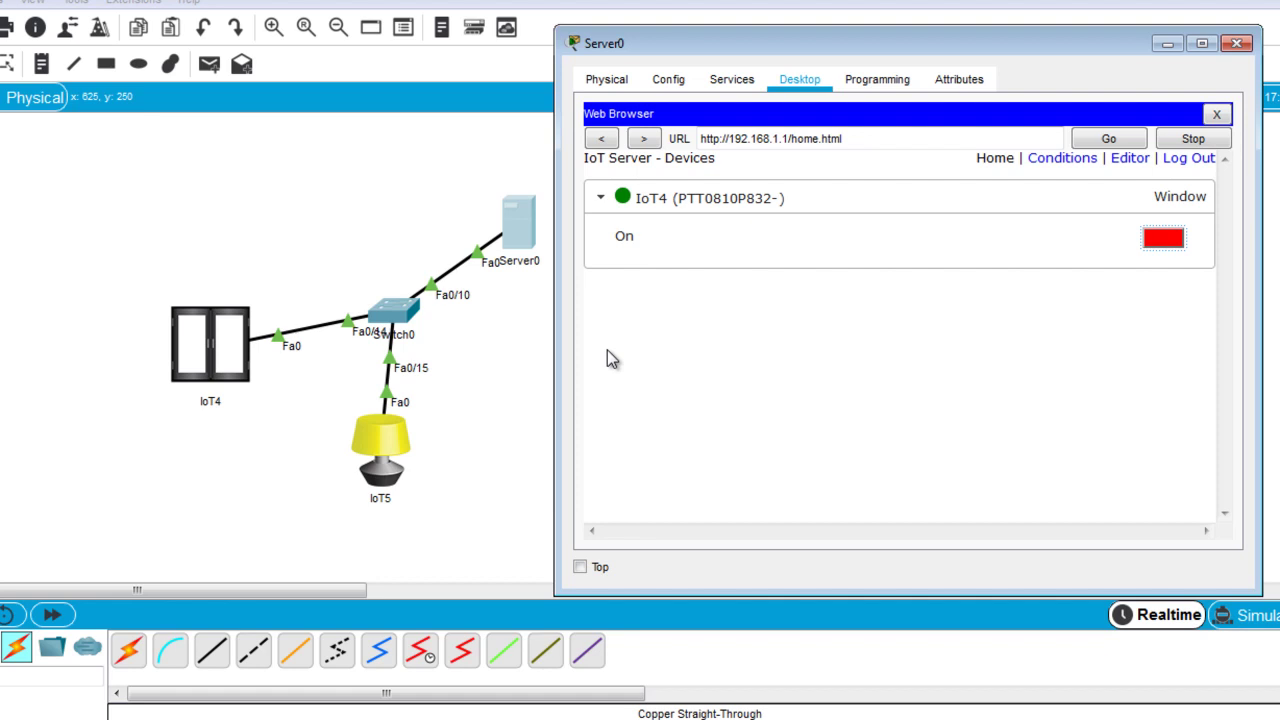
left_click(1074, 134)
left_click(1236, 44)
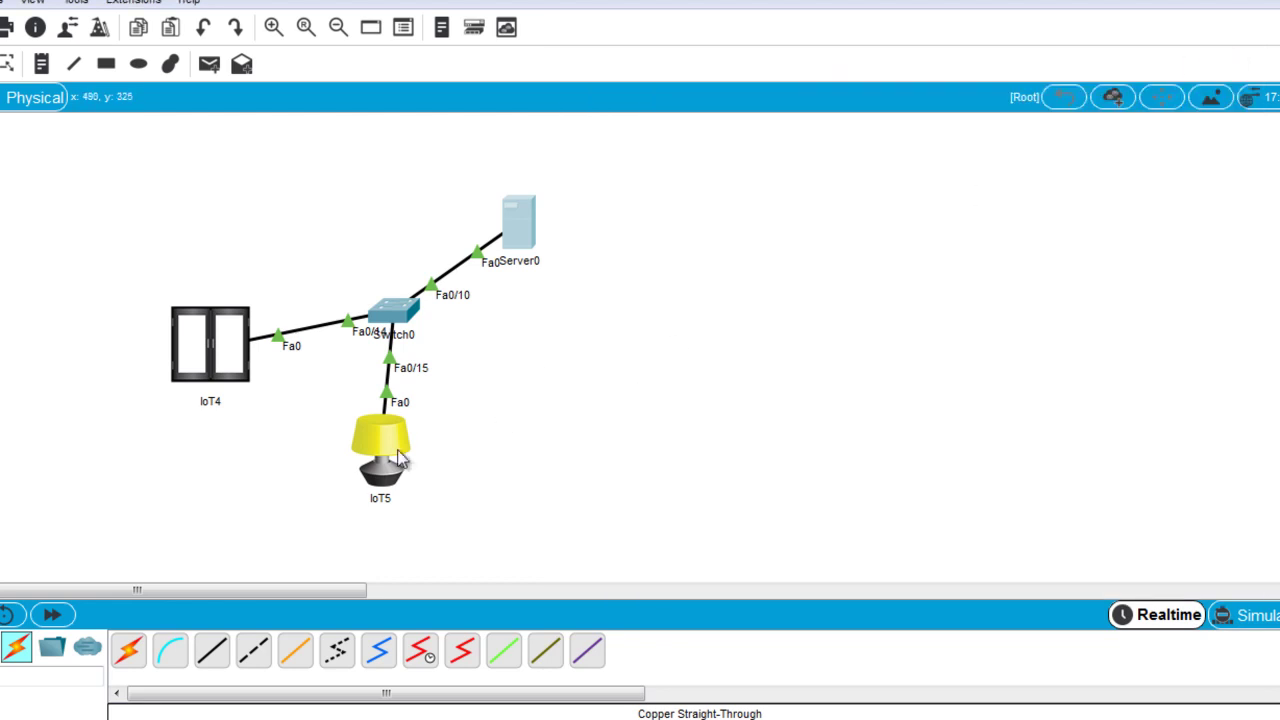
left_click_drag(383, 459, 407, 456)
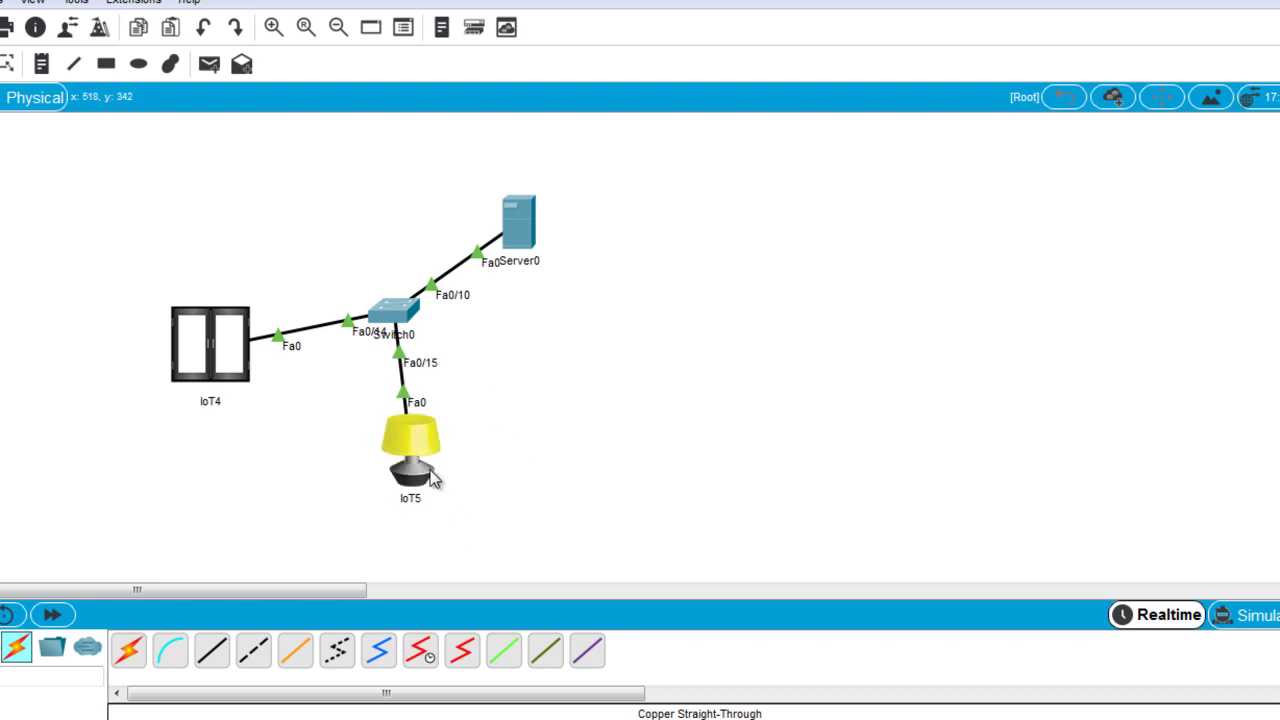
Set IoT5's FastEthernet0 to IP 192.168.1.105 with mask 255.255.255.0.
left_click(427, 457)
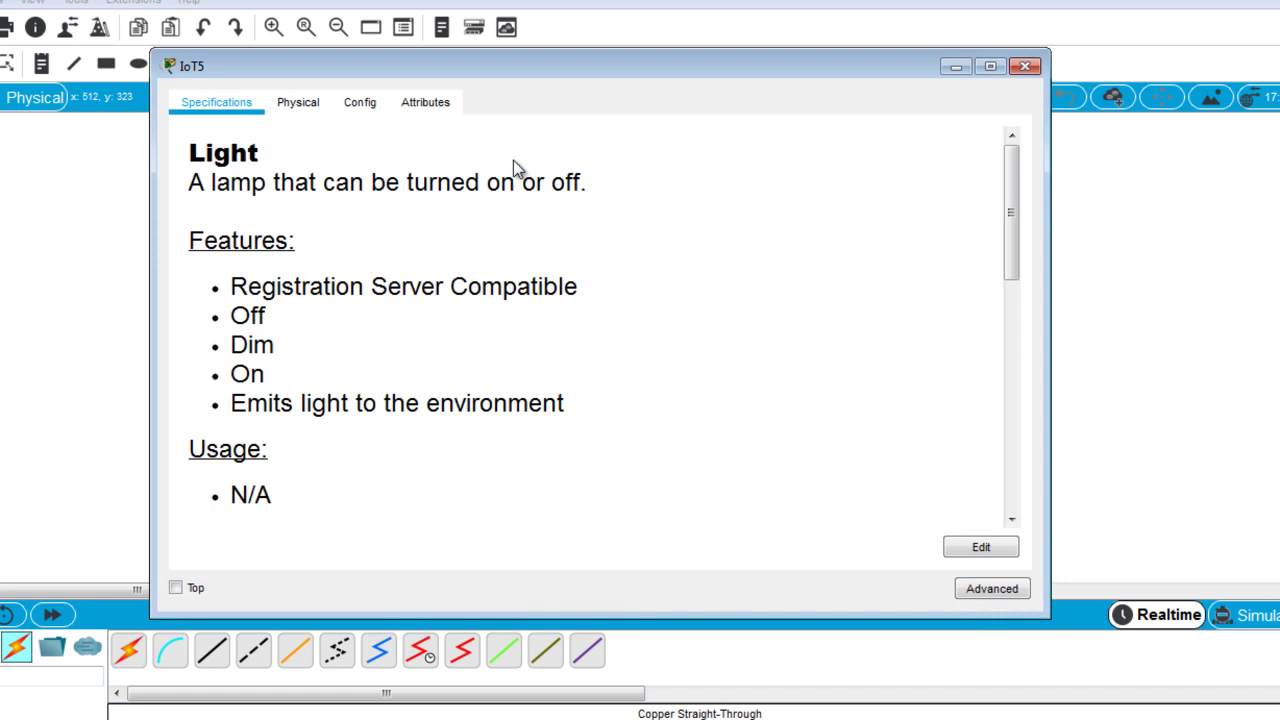
left_click(362, 106)
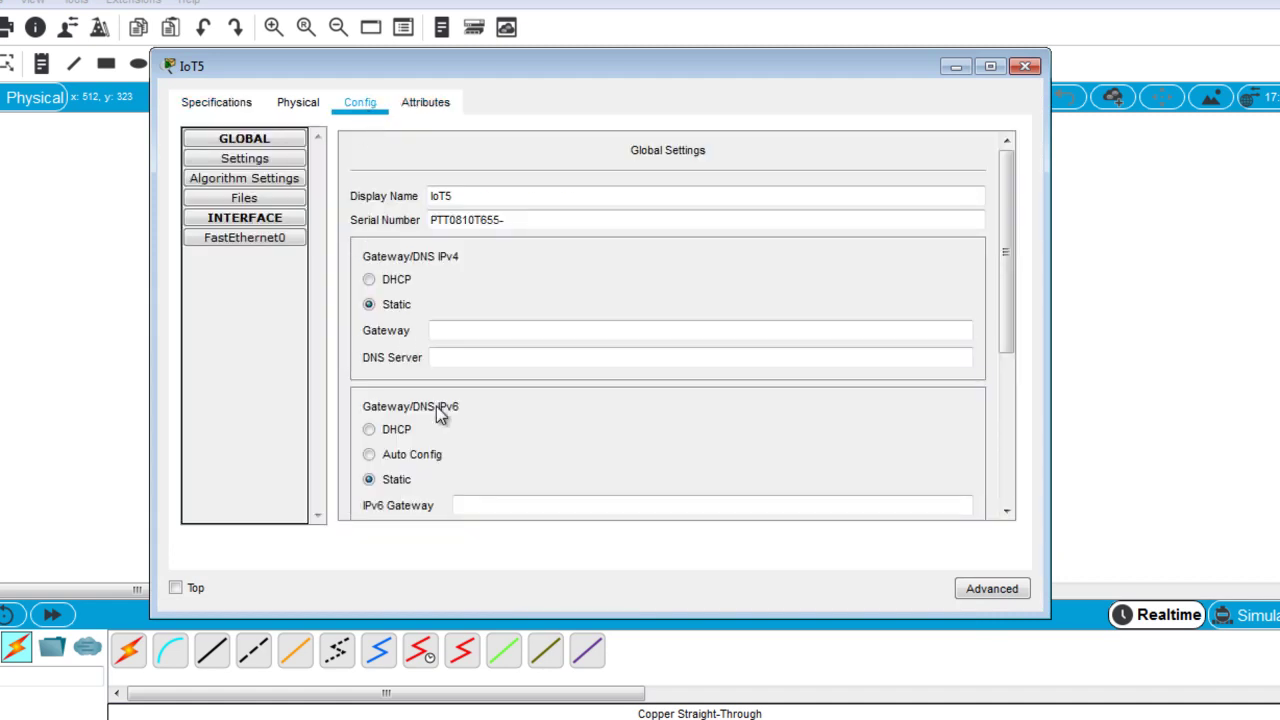
left_click(260, 244)
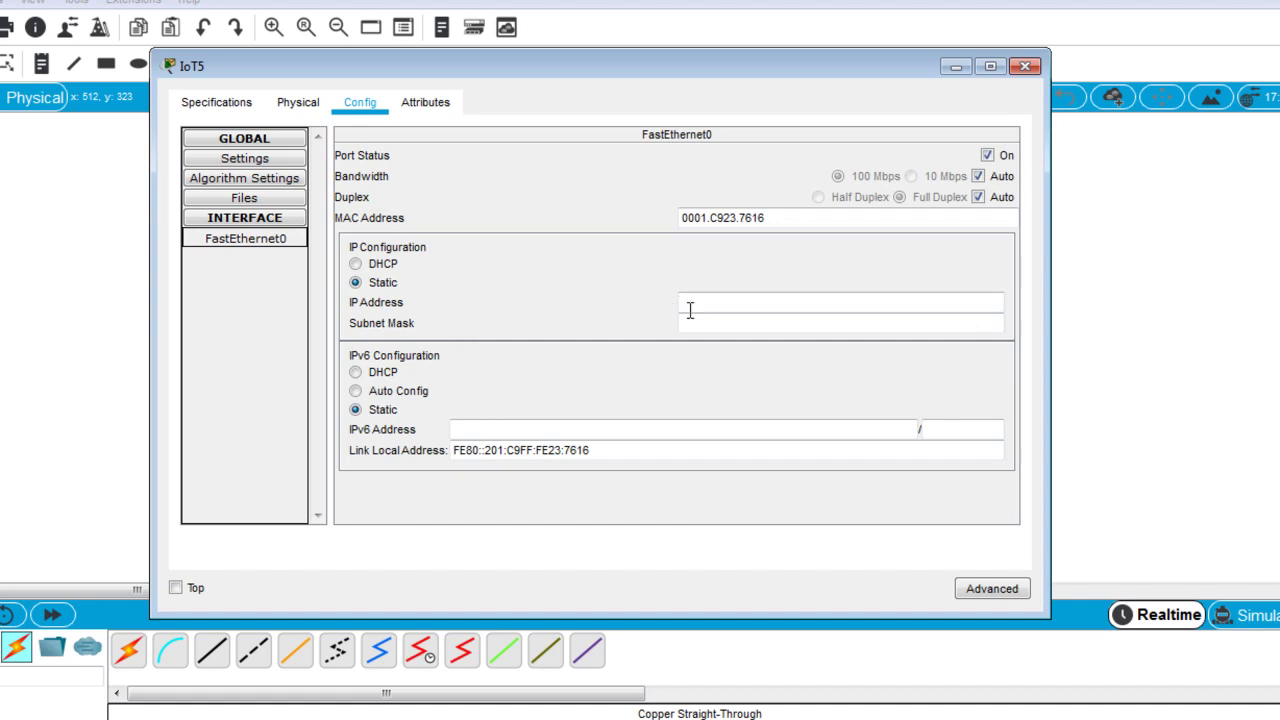
left_click(707, 311)
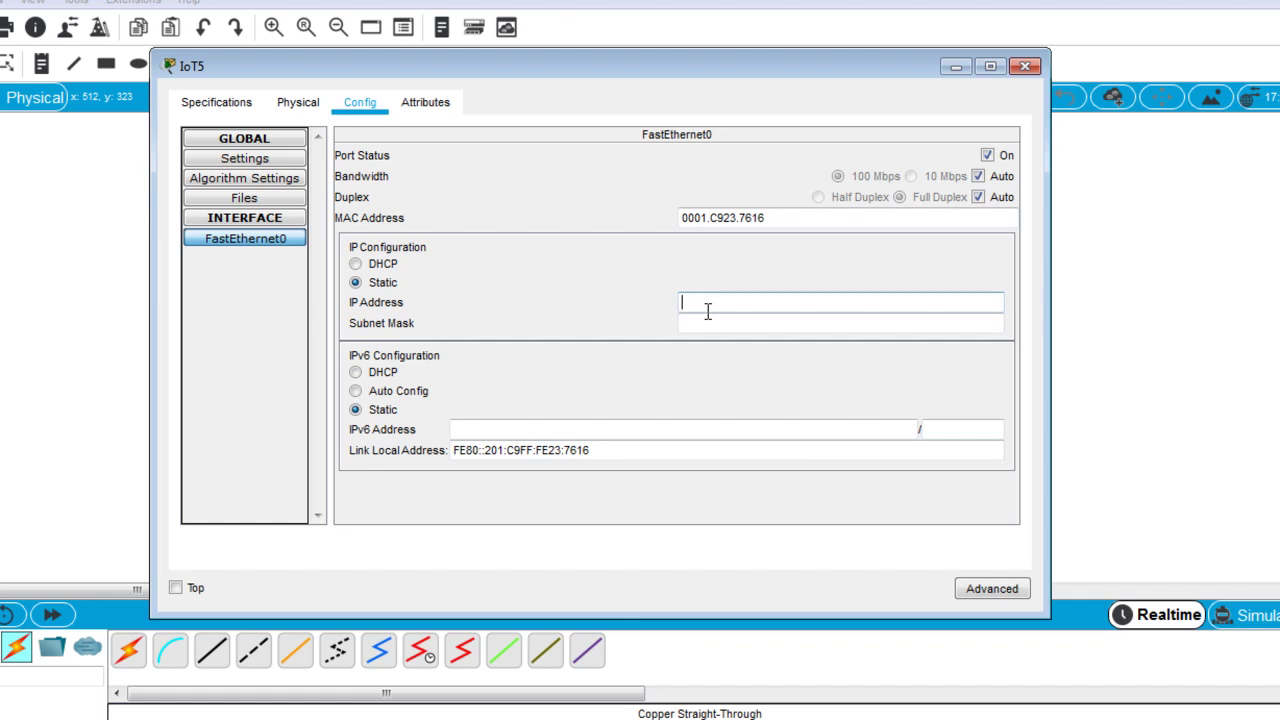
type("192.168.1.105")
left_click(717, 326)
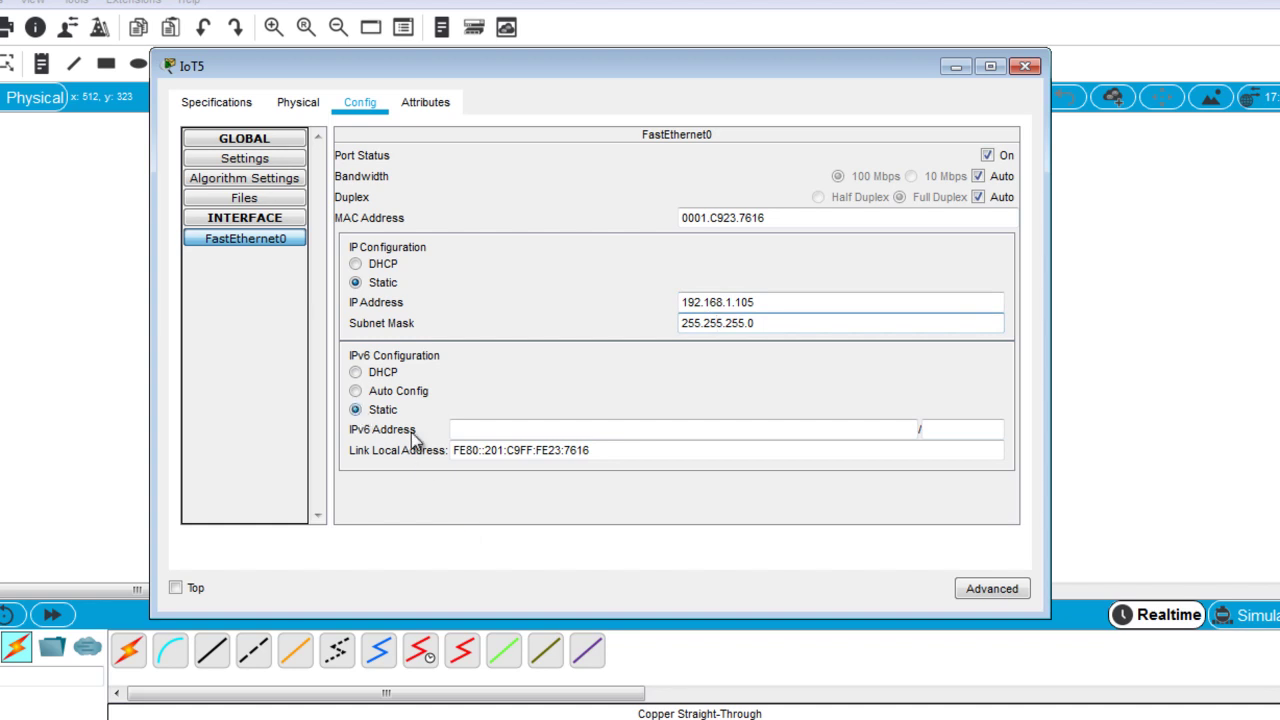
Switch the IoT5 lamp's IoT server setting to Remote Server.
left_click(252, 162)
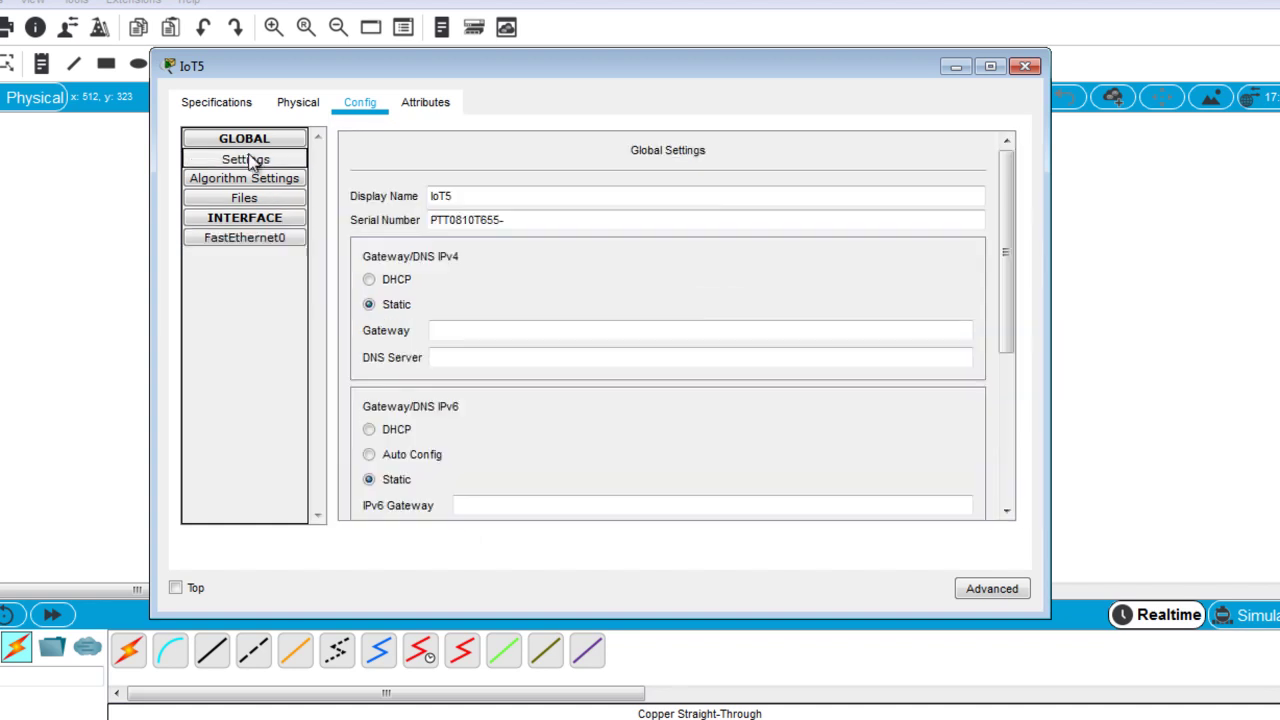
left_click_drag(1006, 290, 1010, 442)
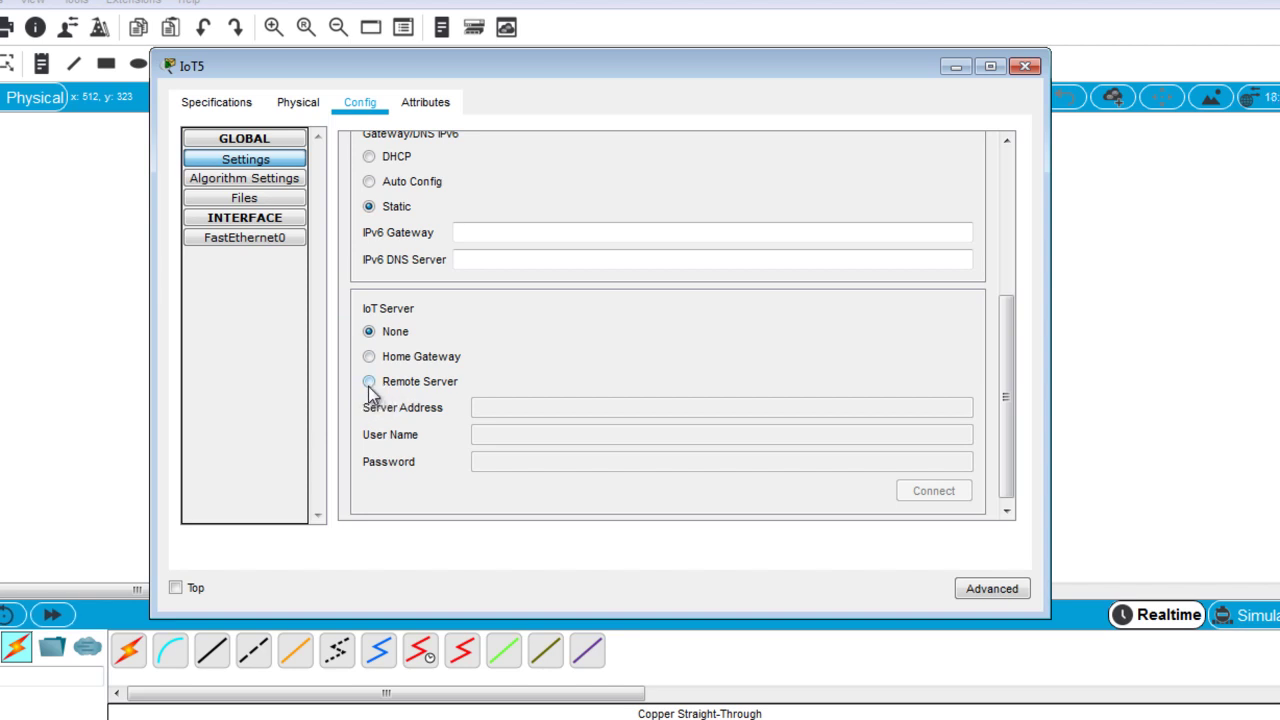
left_click(369, 383)
left_click(528, 404)
left_click(369, 381)
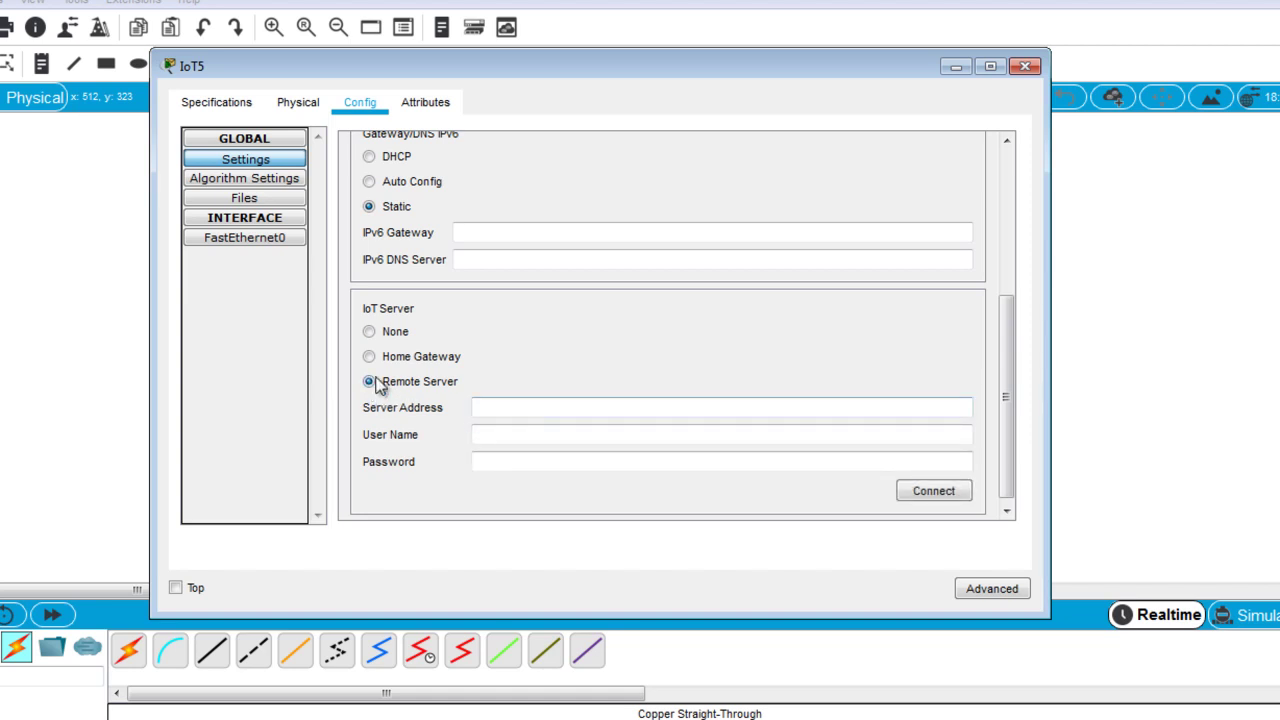
Connect the lamp to 192.168.1.1 with the account's user name and password, then close its settings.
left_click(499, 404)
type("192.")
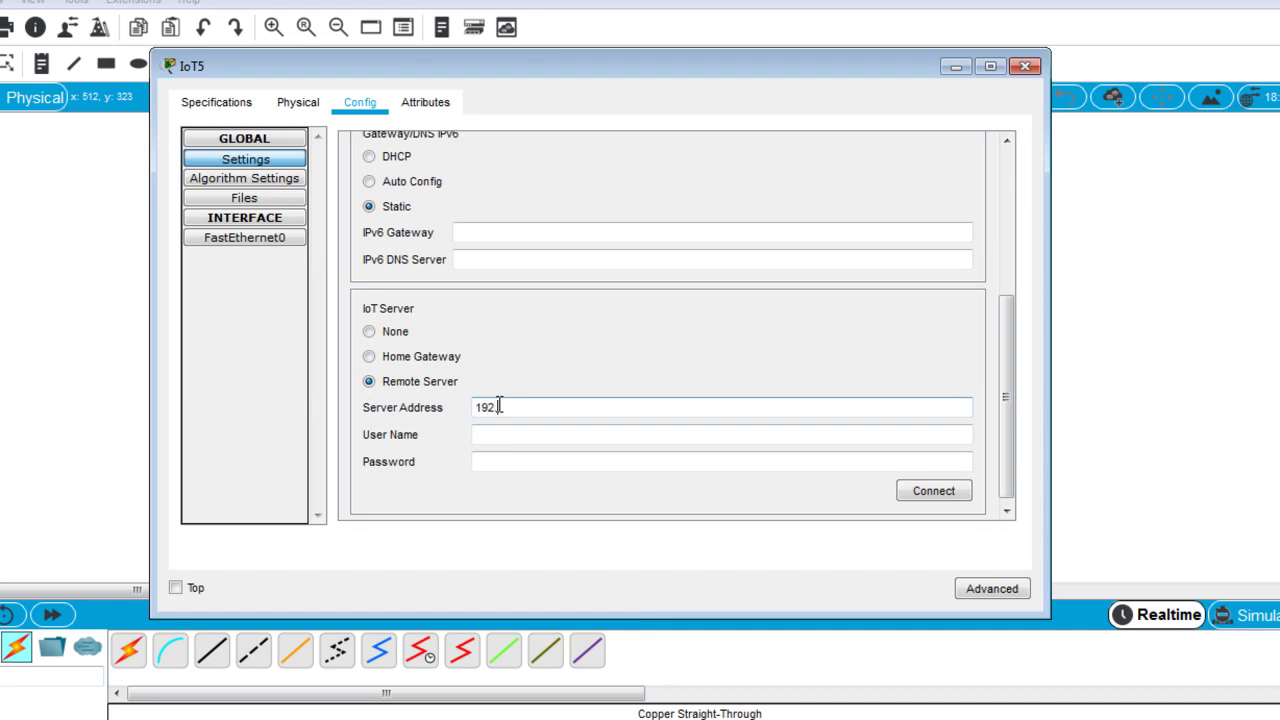
type("168.1.1")
left_click(503, 437)
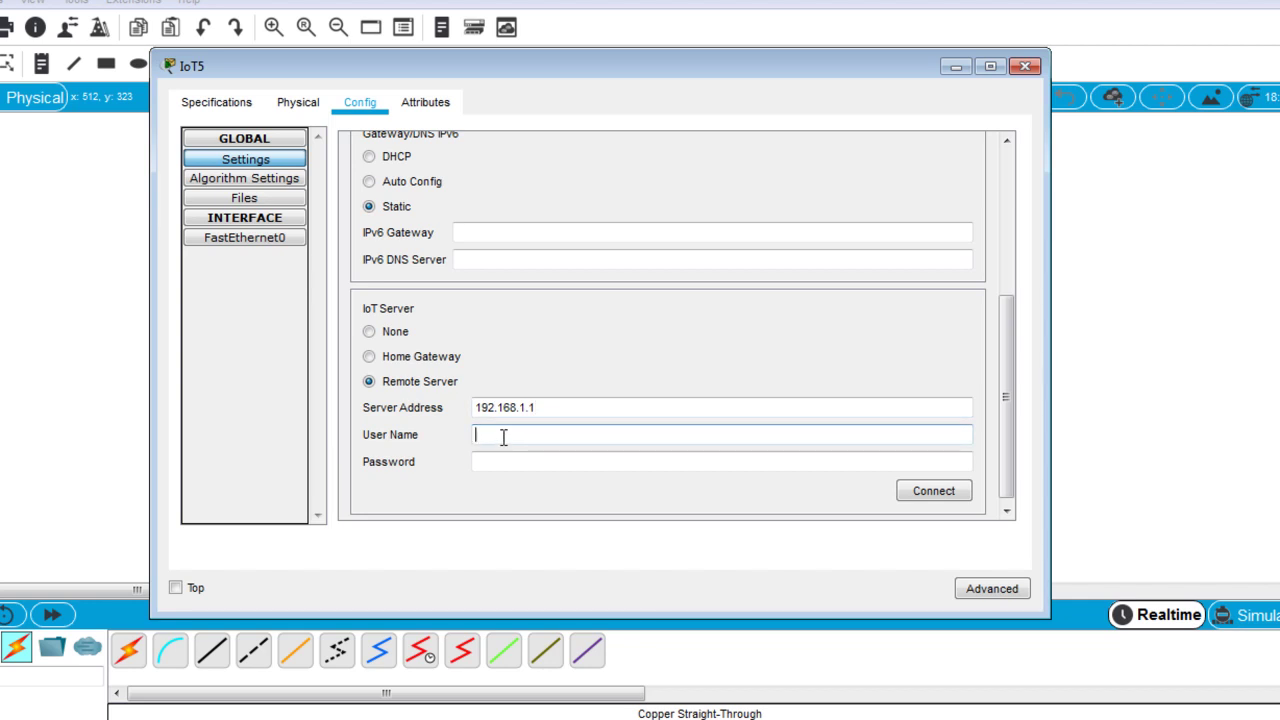
type("bob")
left_click(497, 461)
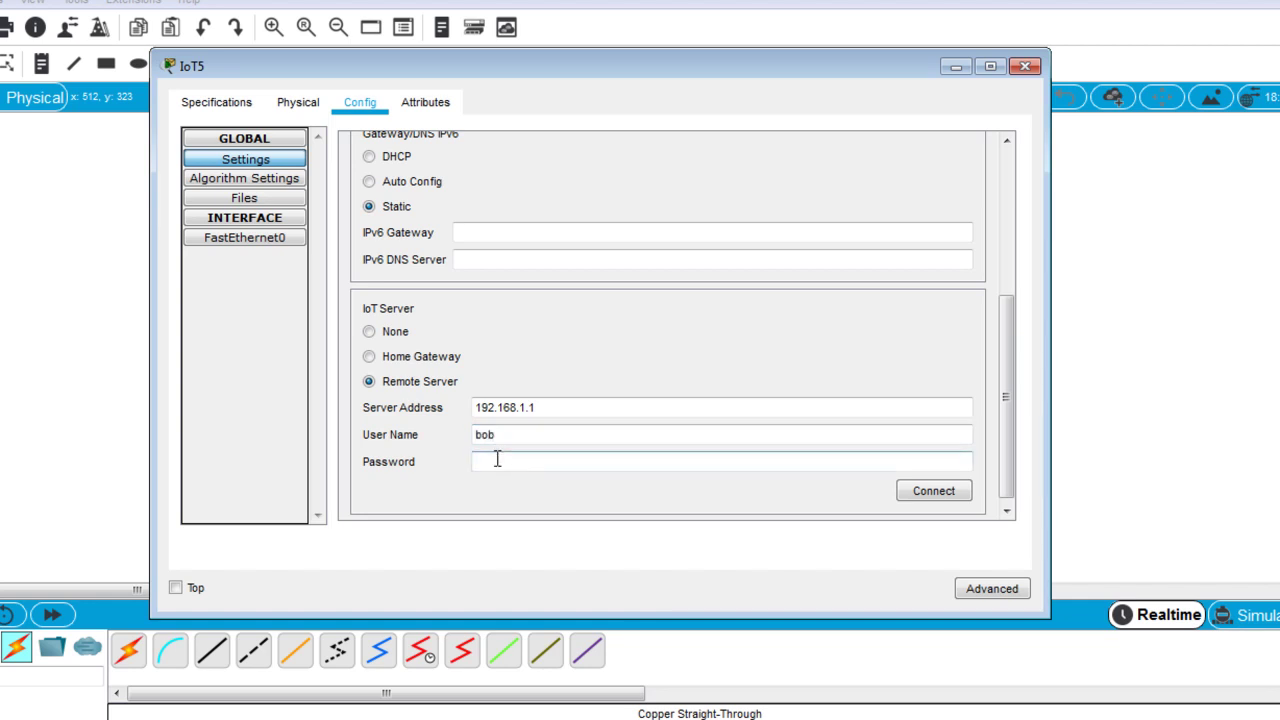
type("cisco")
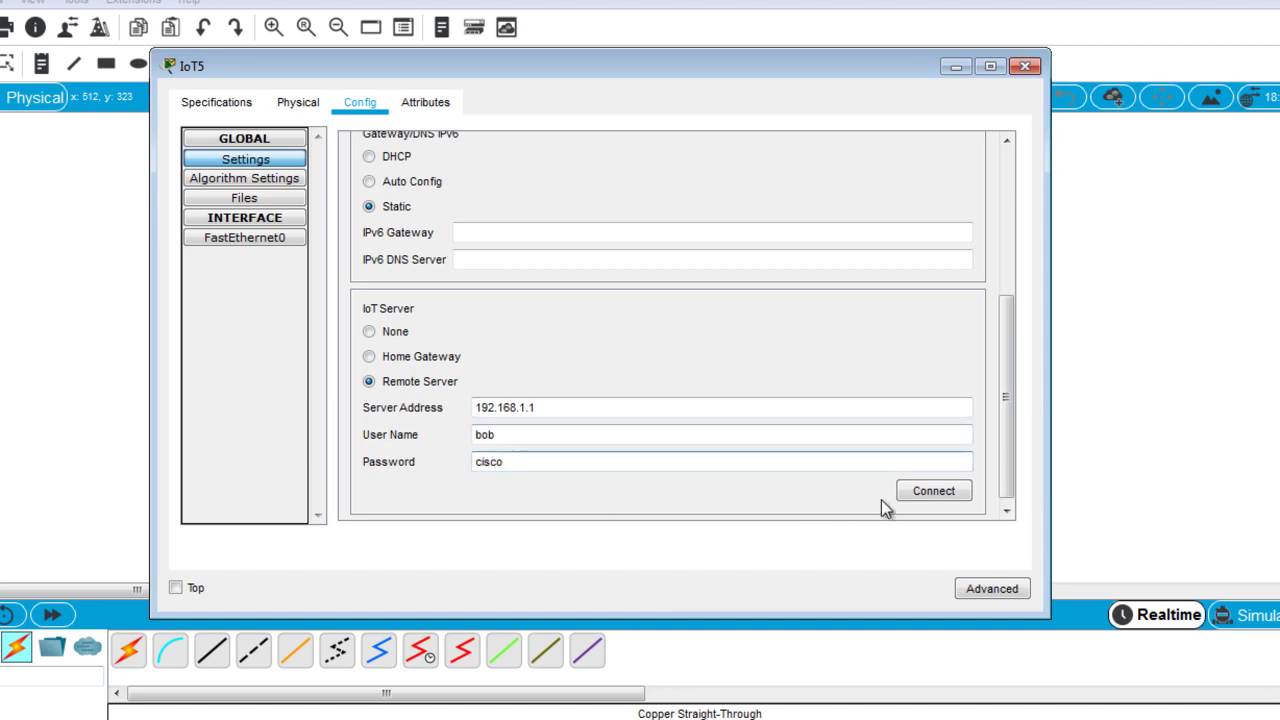
left_click(929, 494)
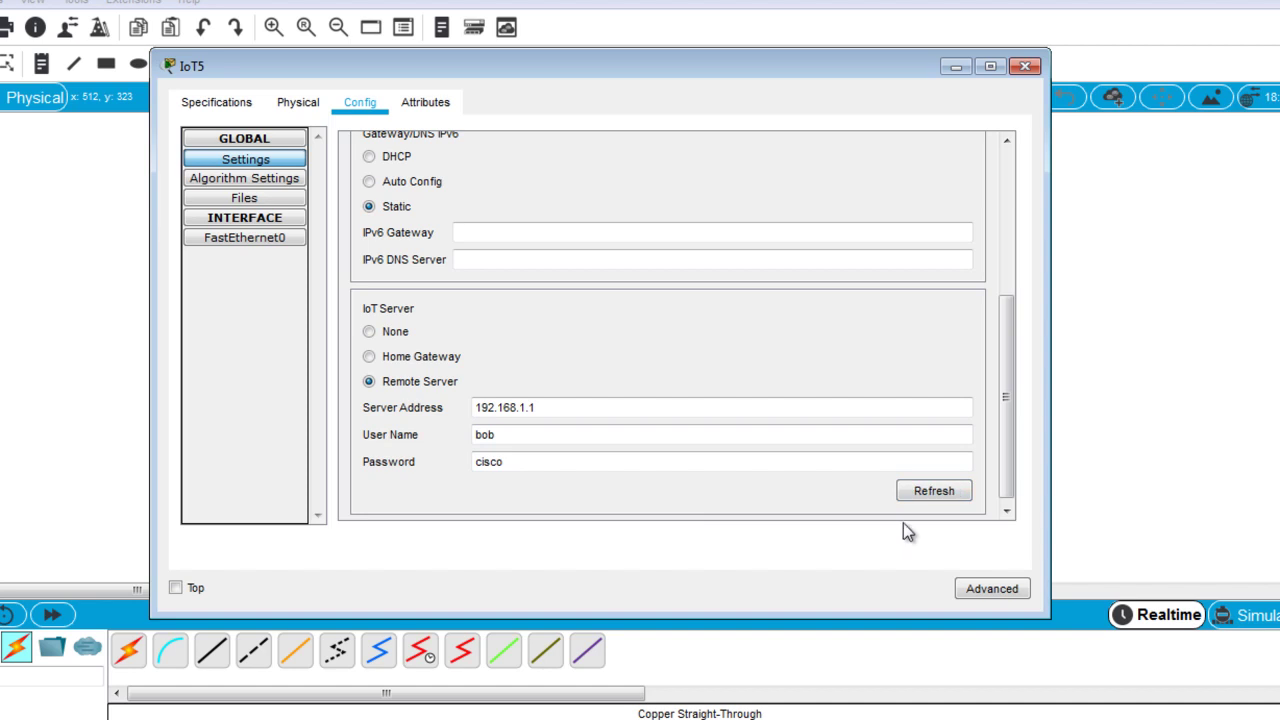
left_click(1023, 70)
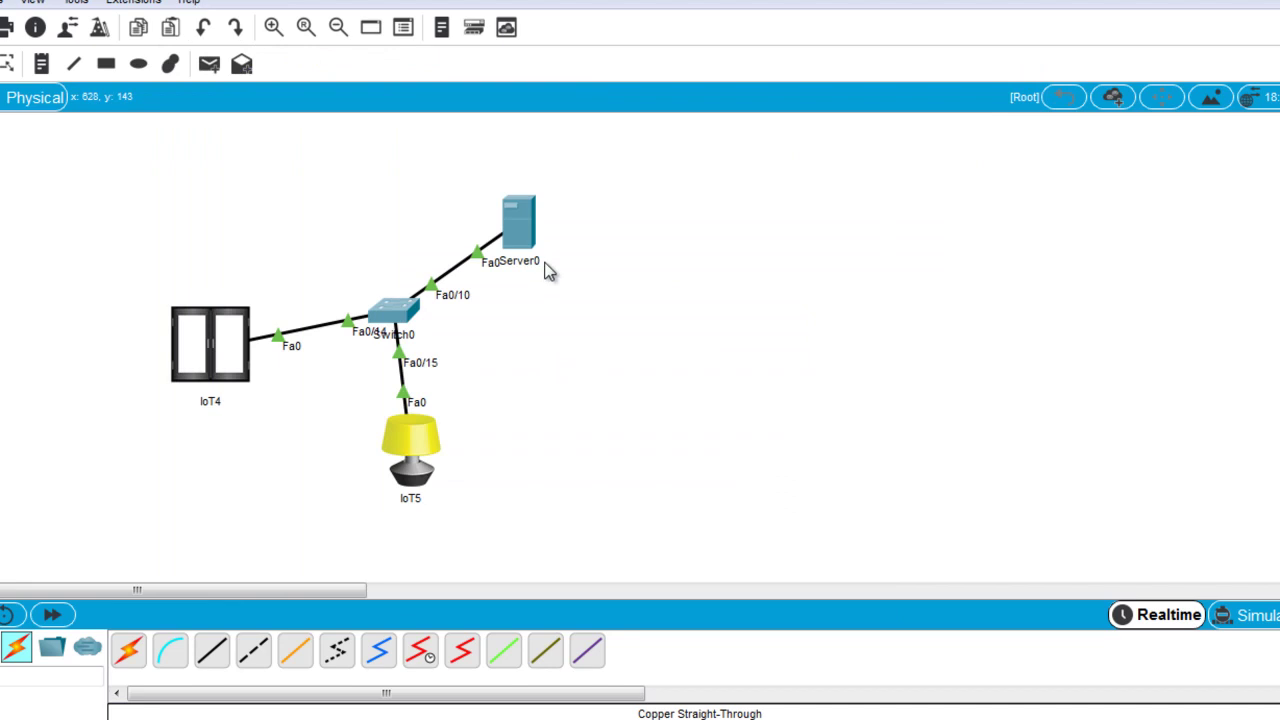
Open Server0's web browser and load 192.168.1.1.
left_click(527, 230)
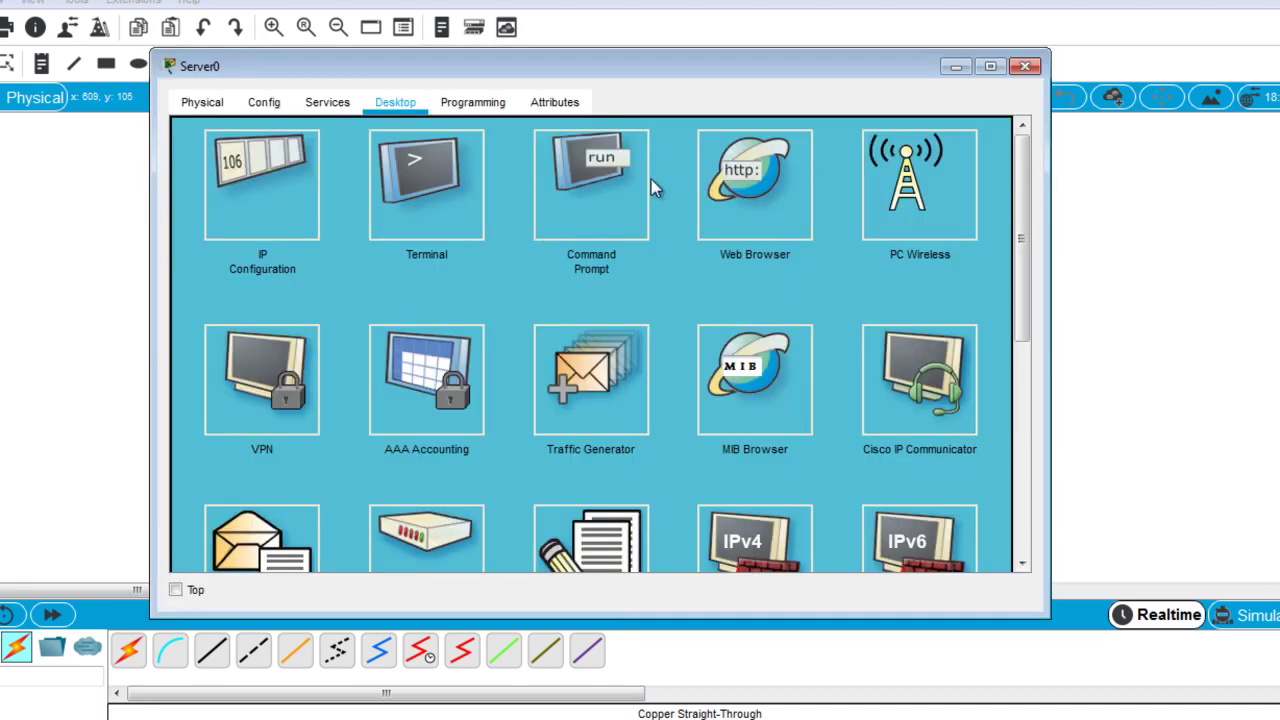
left_click(753, 198)
left_click(511, 170)
type("1")
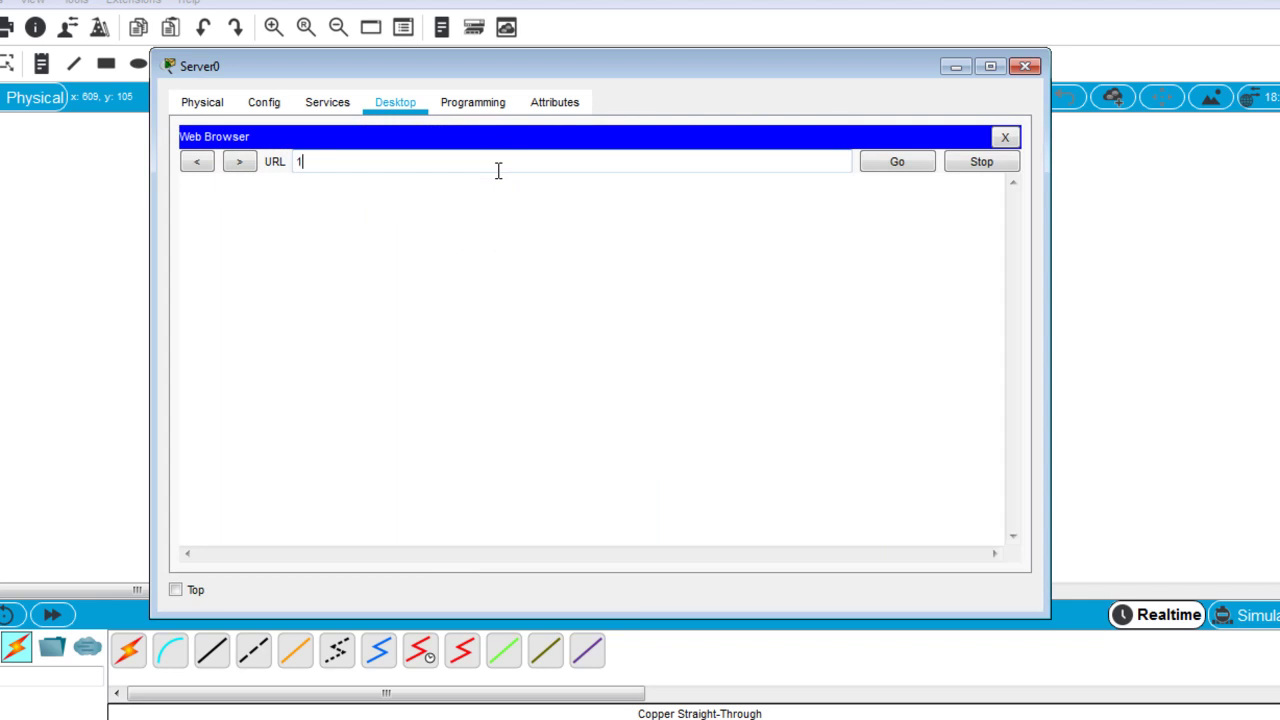
type("92.168.1.1")
key("Return")
Sign in with the IoT server account's user name and password.
left_click(566, 240)
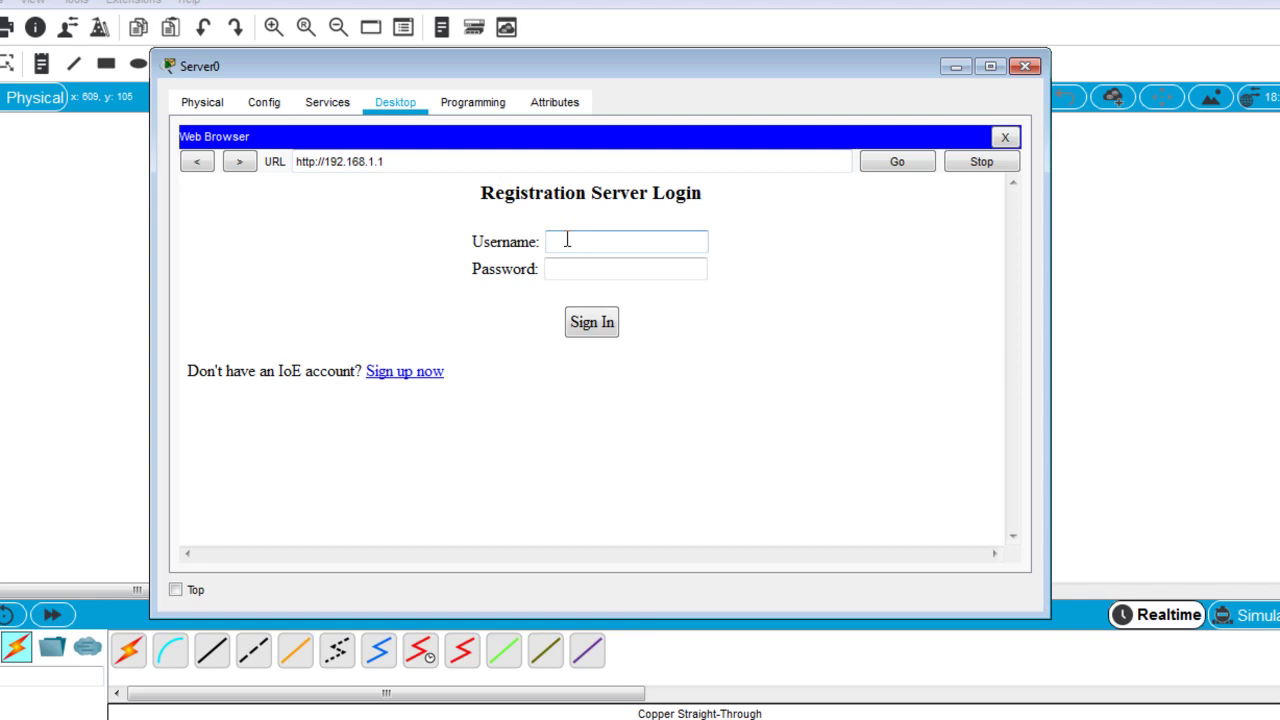
type("bob")
left_click(572, 260)
type("cisco")
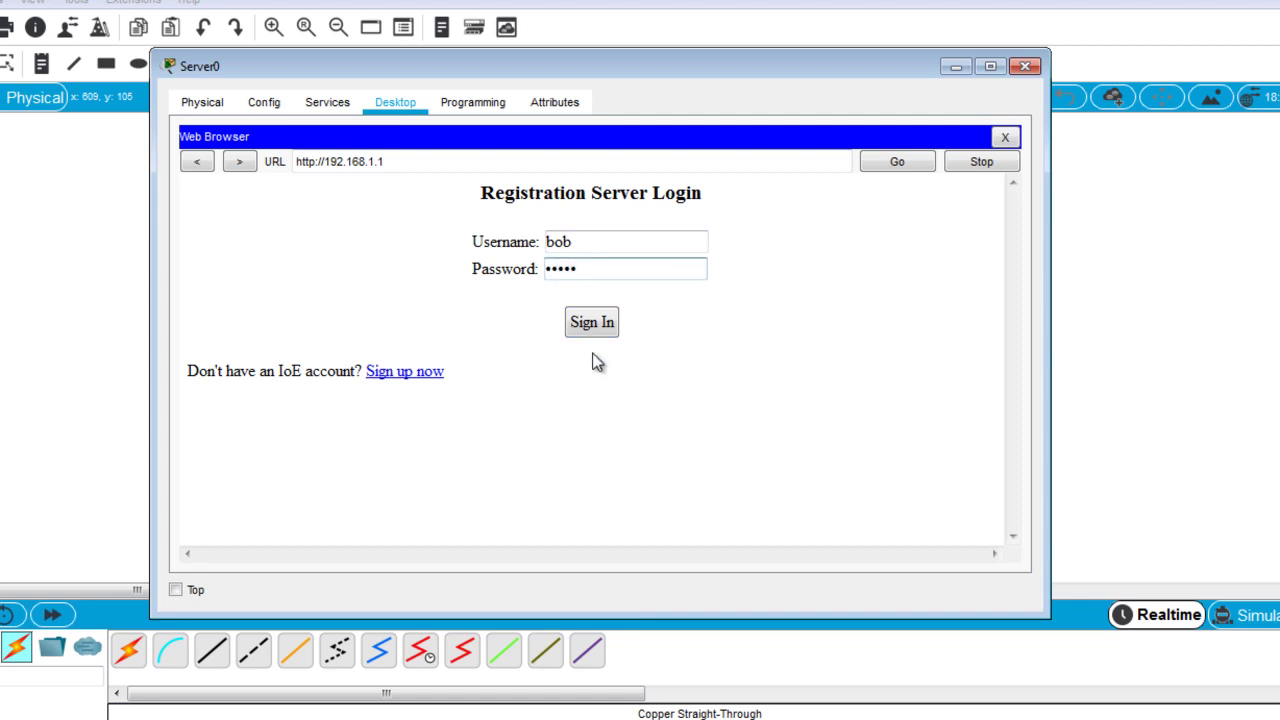
left_click(591, 322)
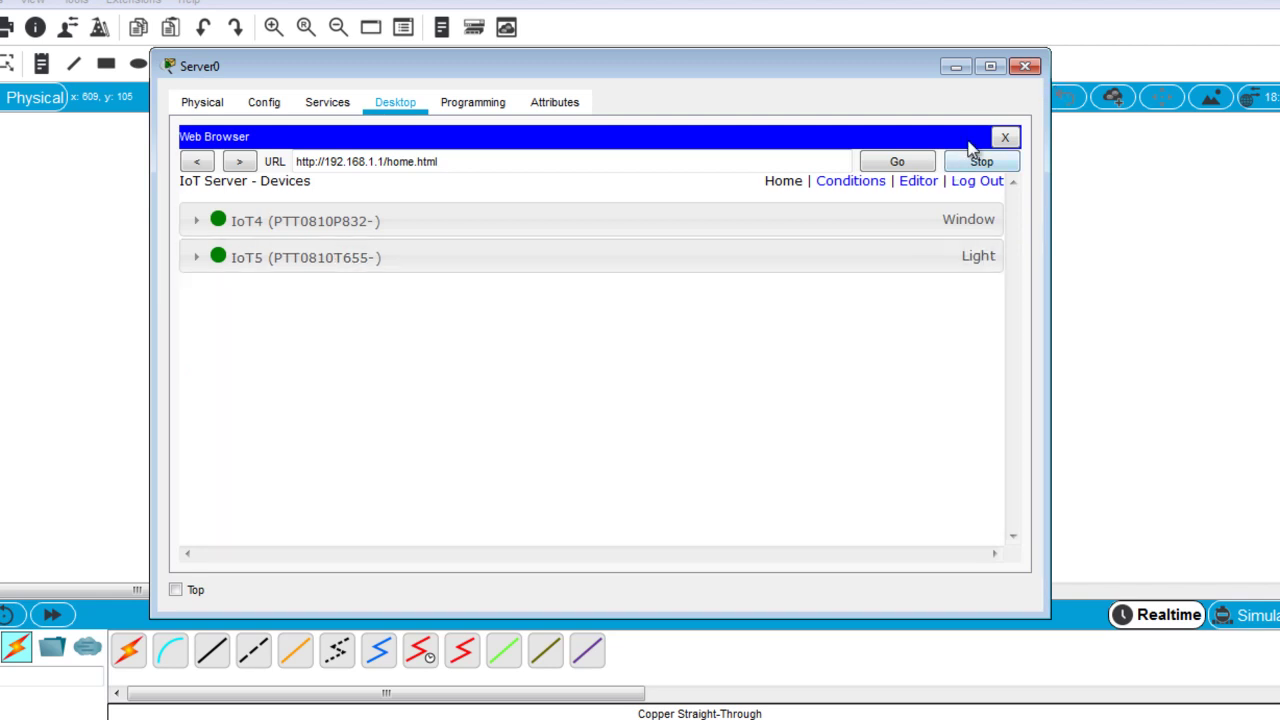
Resize and move Server0's window to uncover the network topology.
left_click_drag(151, 360, 455, 330)
left_click_drag(737, 70, 903, 43)
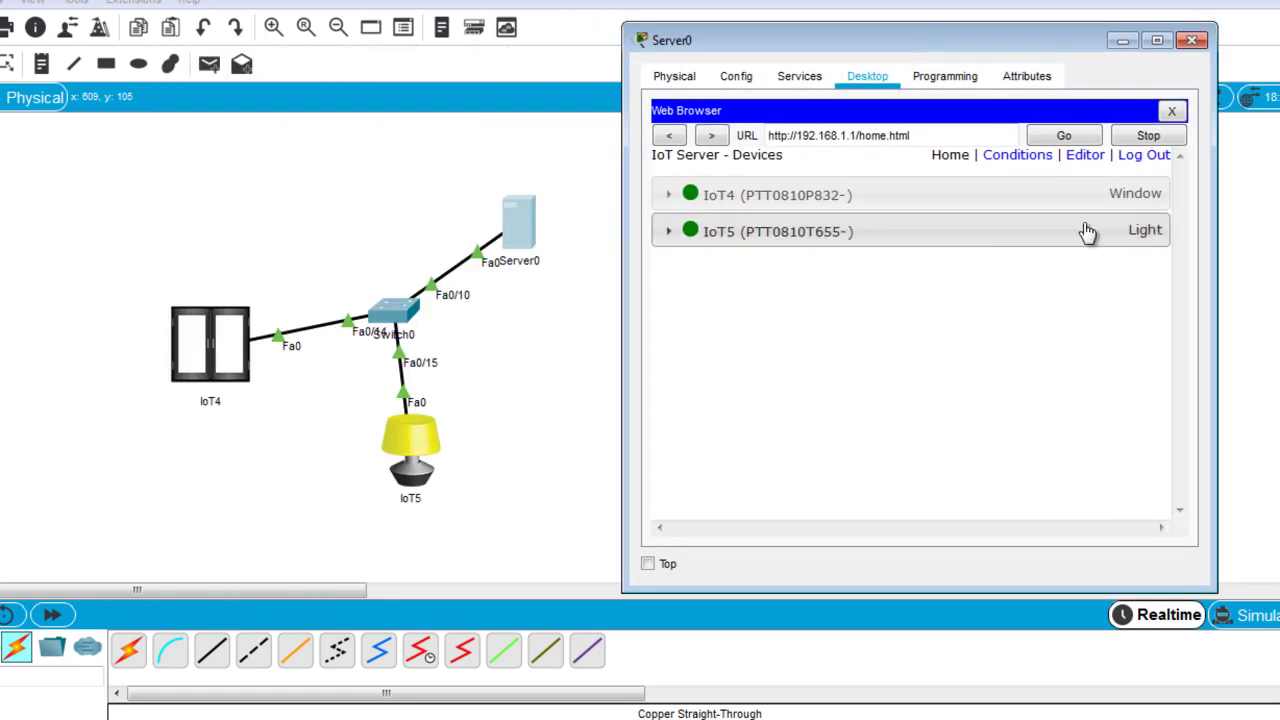
left_click_drag(1218, 250, 1234, 249)
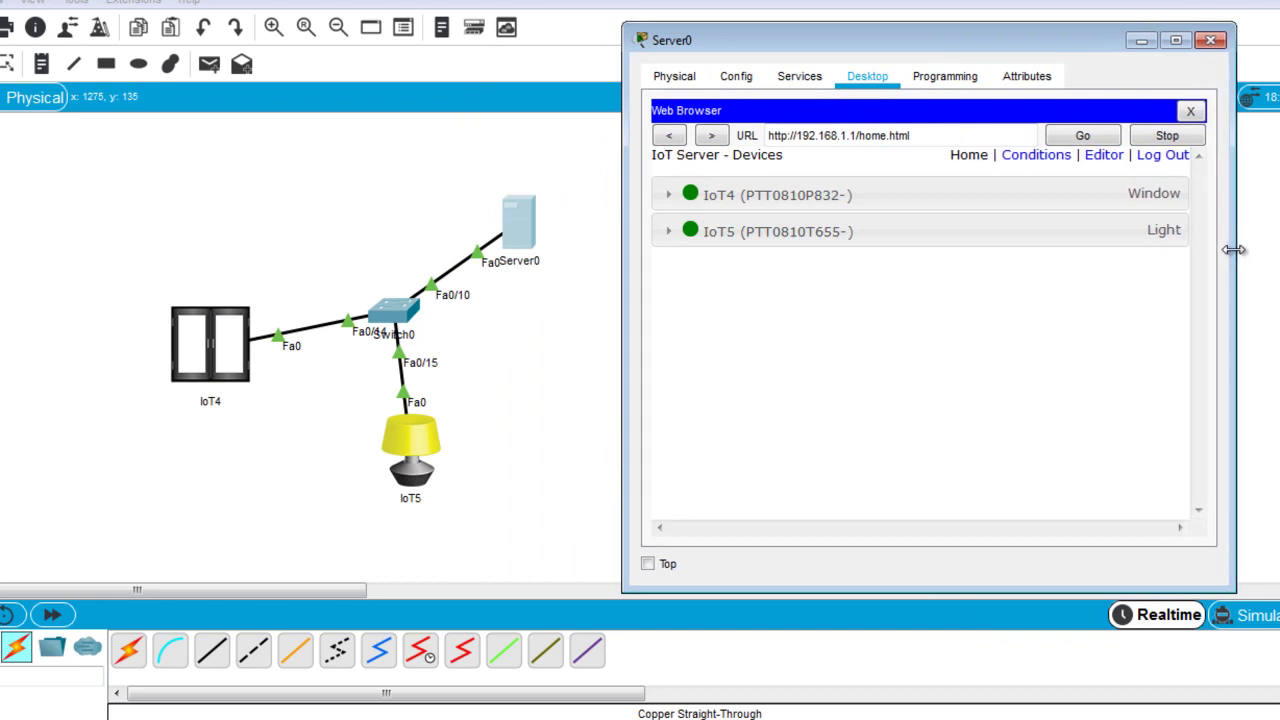
Switch the IoT5 light to Dim from the devices page, then close Server0.
left_click(875, 233)
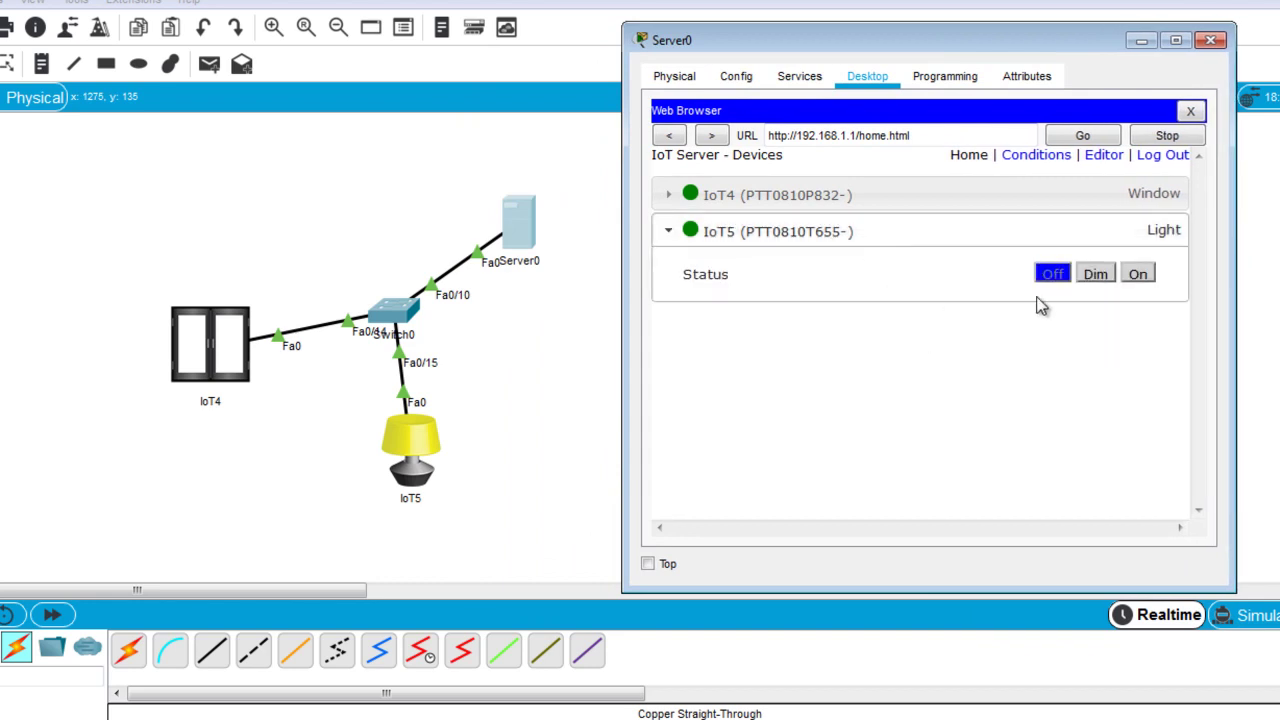
left_click(1097, 276)
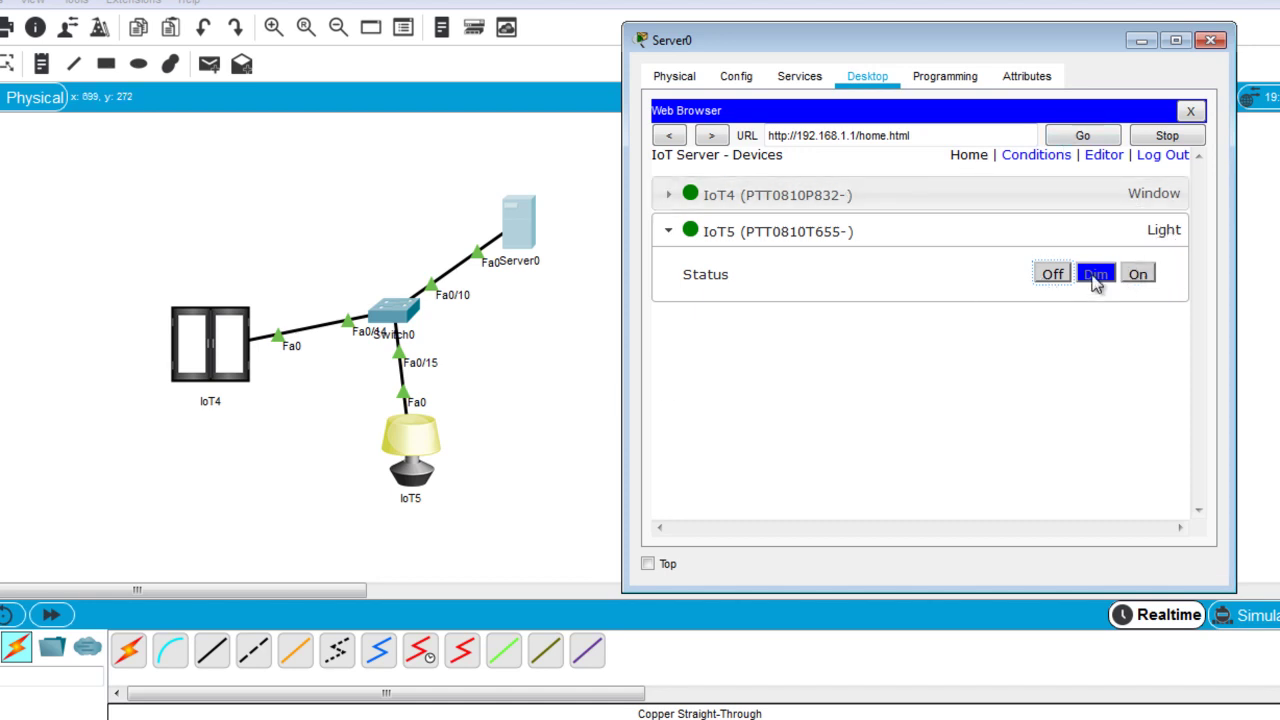
left_click(1210, 42)
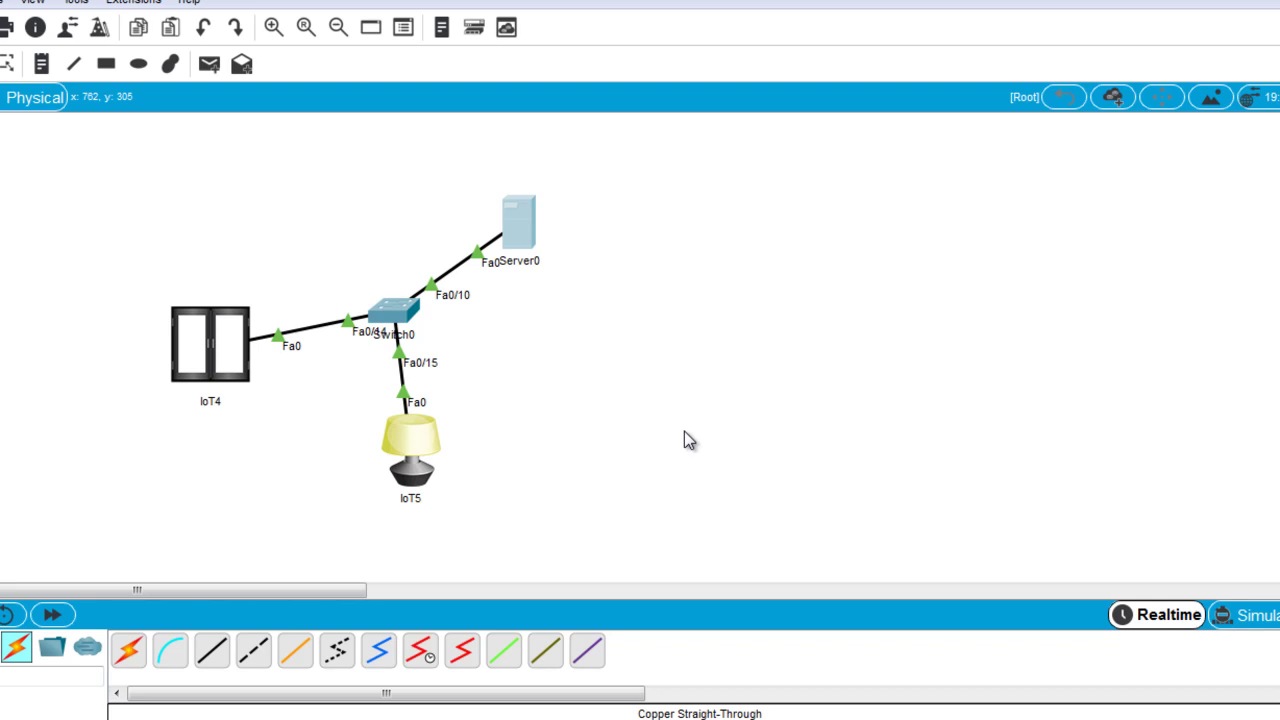
left_click(240, 380, "alt")
left_click(240, 378)
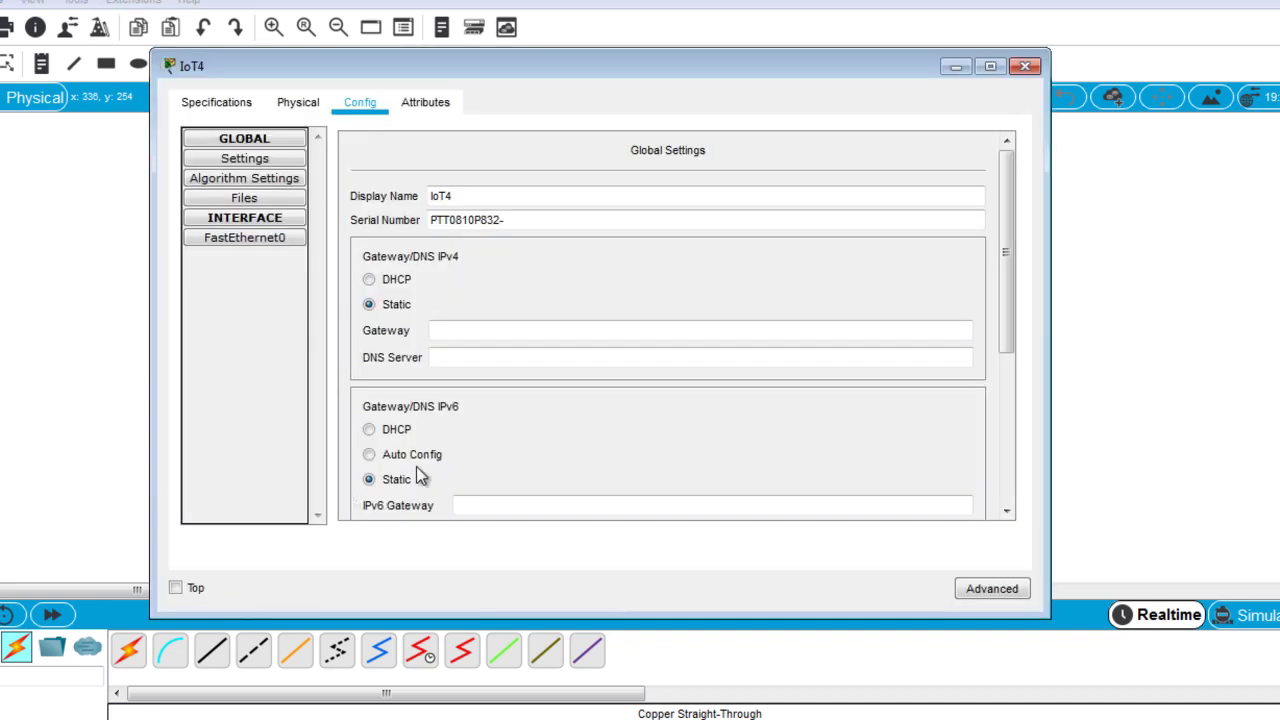
left_click(1024, 67)
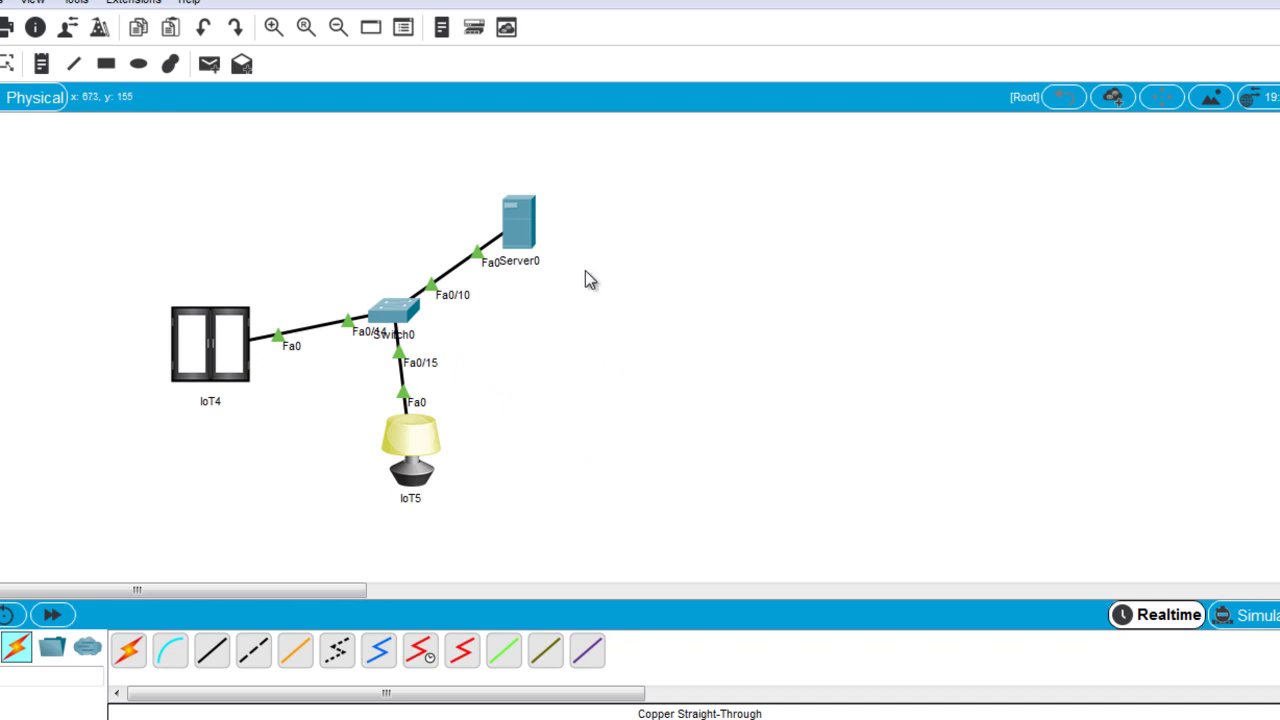
Open Server0's web browser again and load 192.168.1.1.
left_click(519, 238)
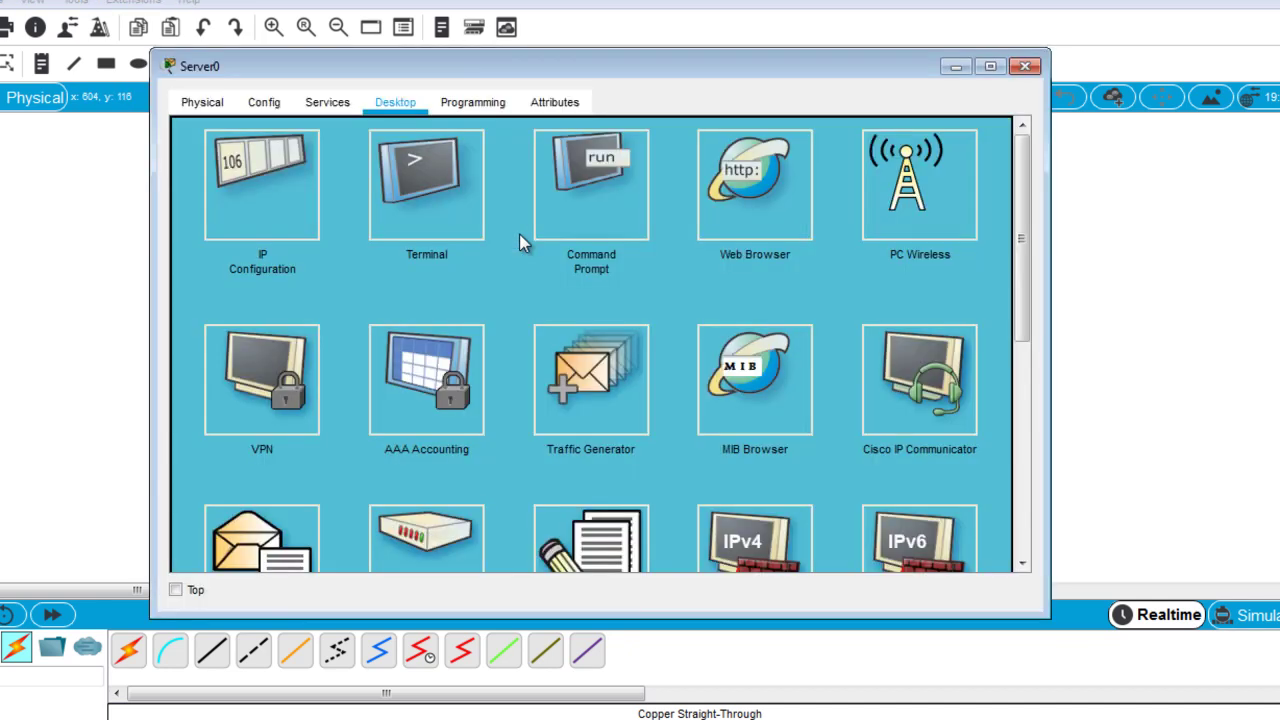
left_click(728, 220)
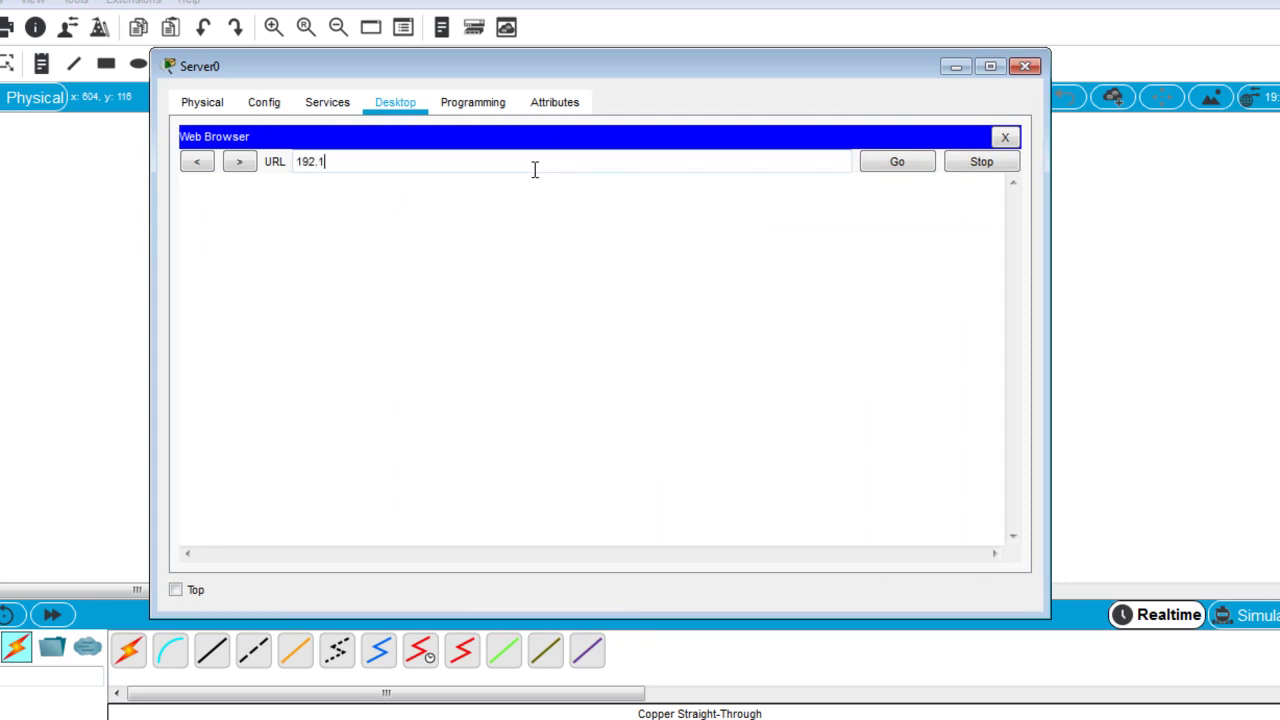
type("192.168.1.1")
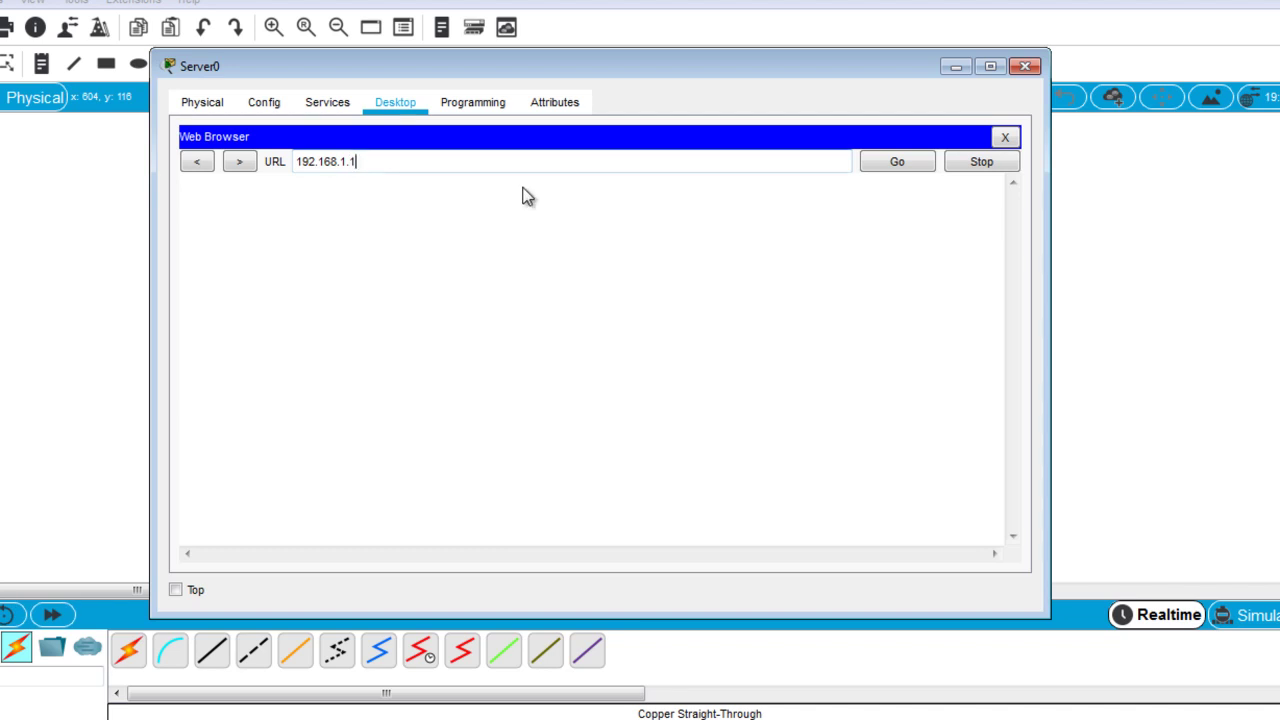
key("Return")
Sign in with the account credentials and move the browser aside to reveal the topology.
left_click(556, 232)
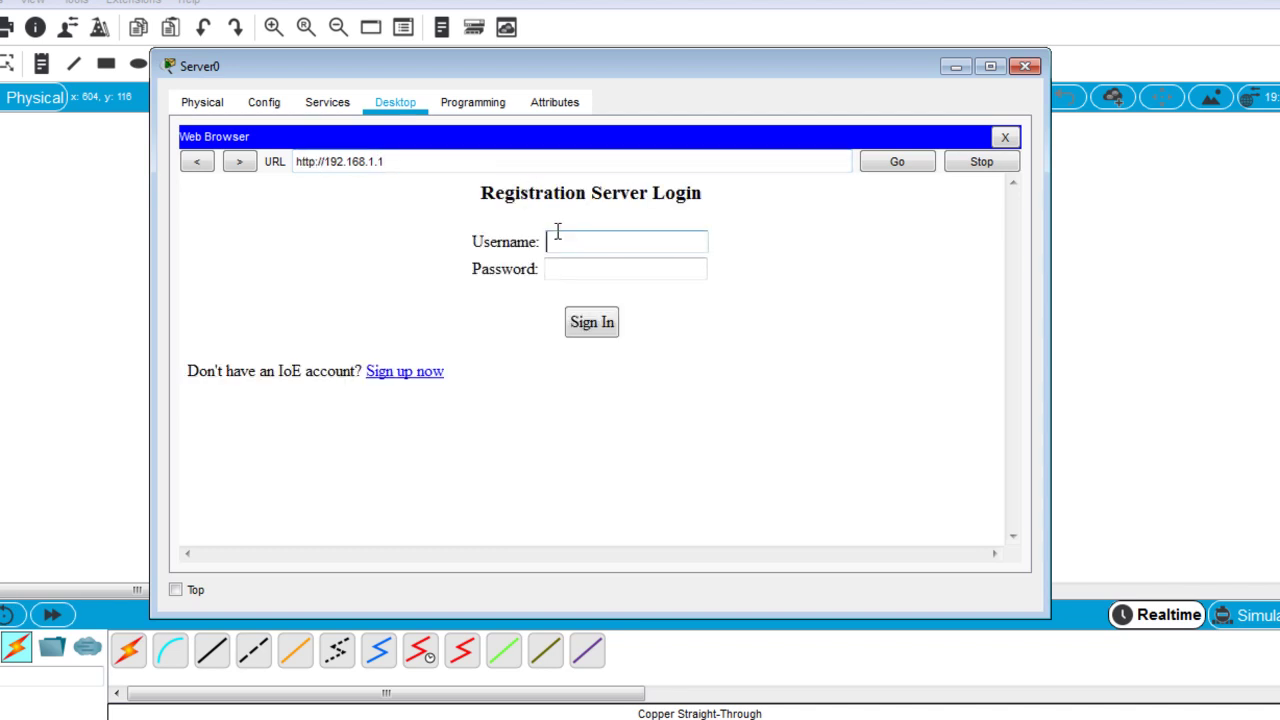
type("bob")
left_click(578, 279)
type("cisco")
left_click(601, 338)
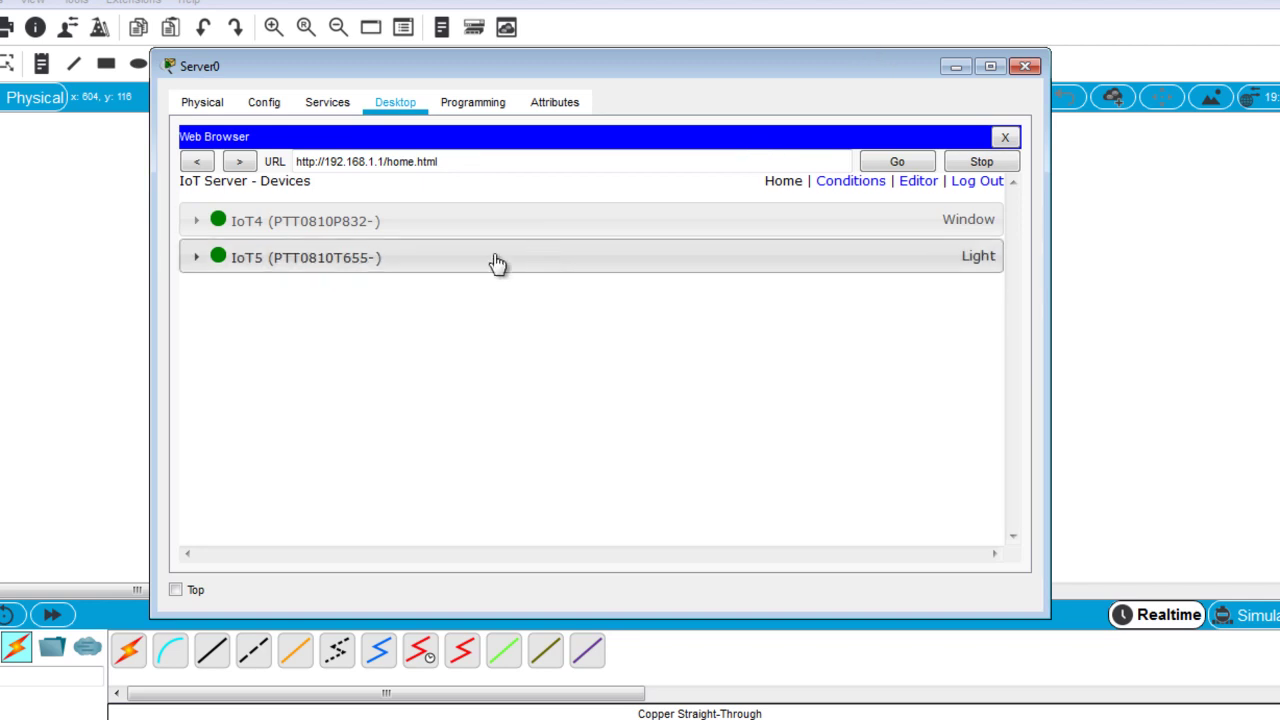
left_click_drag(150, 433, 358, 433)
left_click_drag(725, 66, 928, 19)
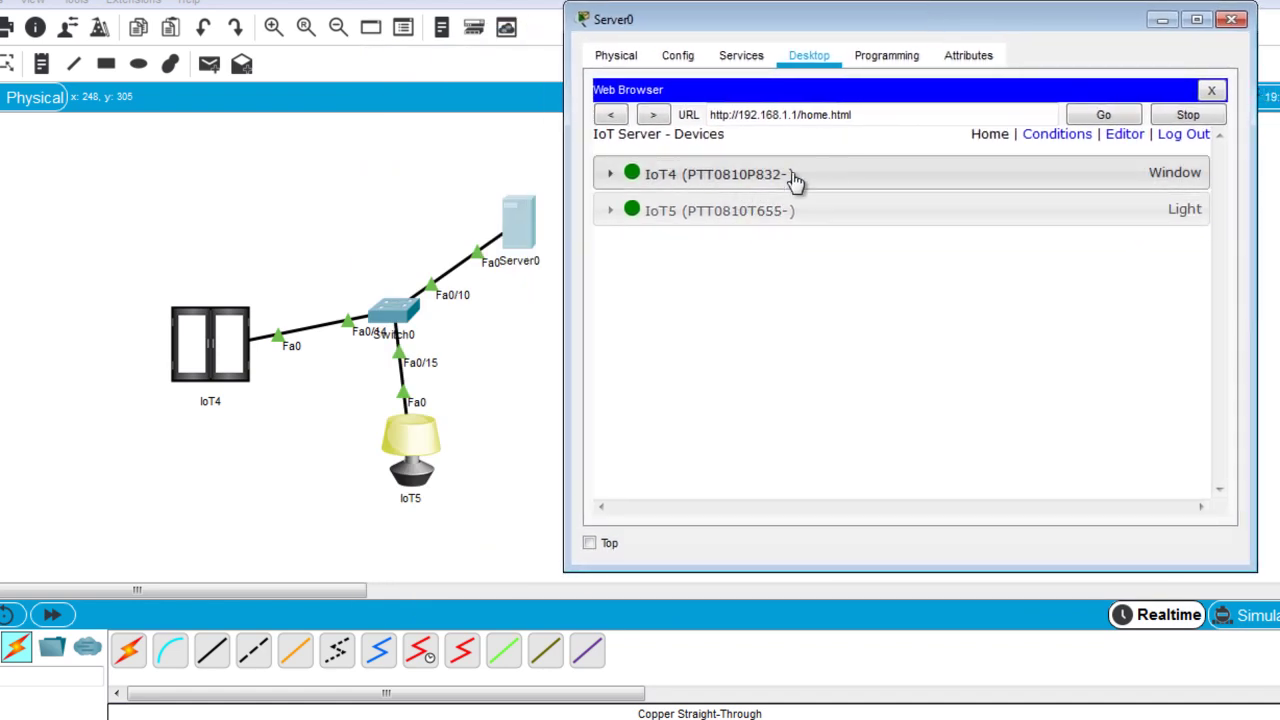
Add a new condition rule named 'fenetre fermer' triggered when IoT4 On is false.
left_click(1058, 134)
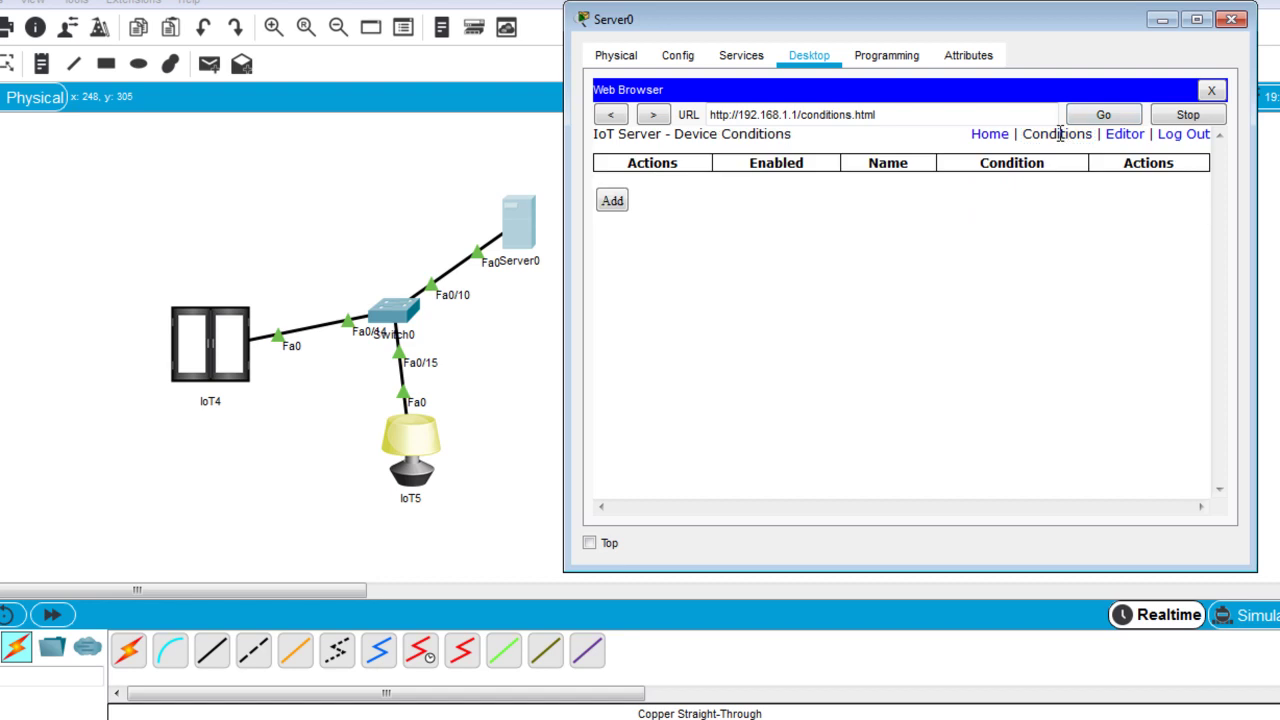
left_click(610, 201)
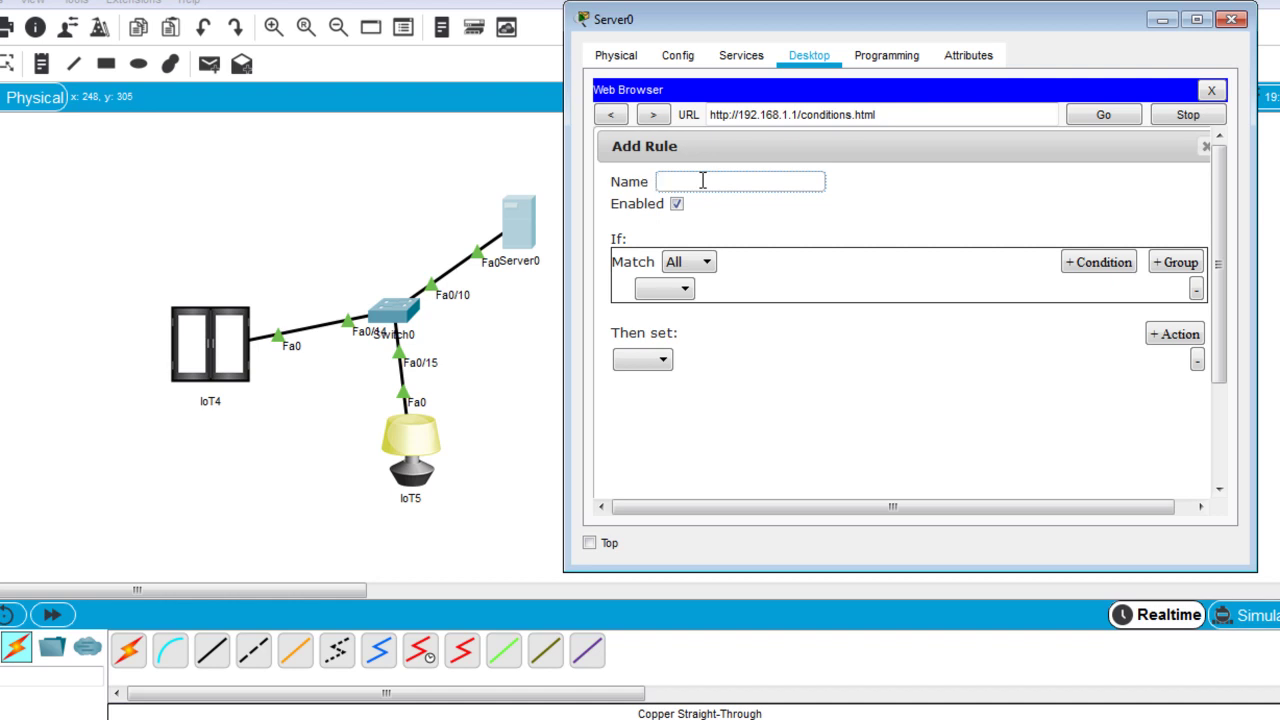
type("enetre fermer")
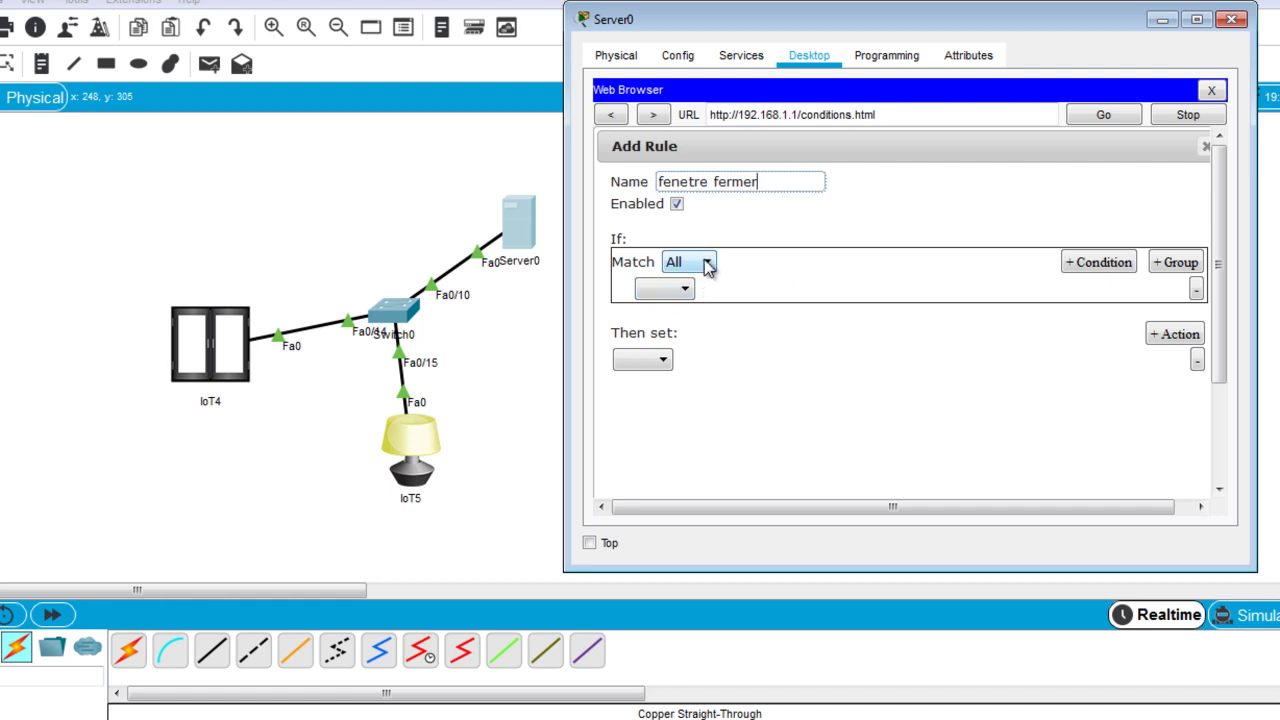
left_click(688, 289)
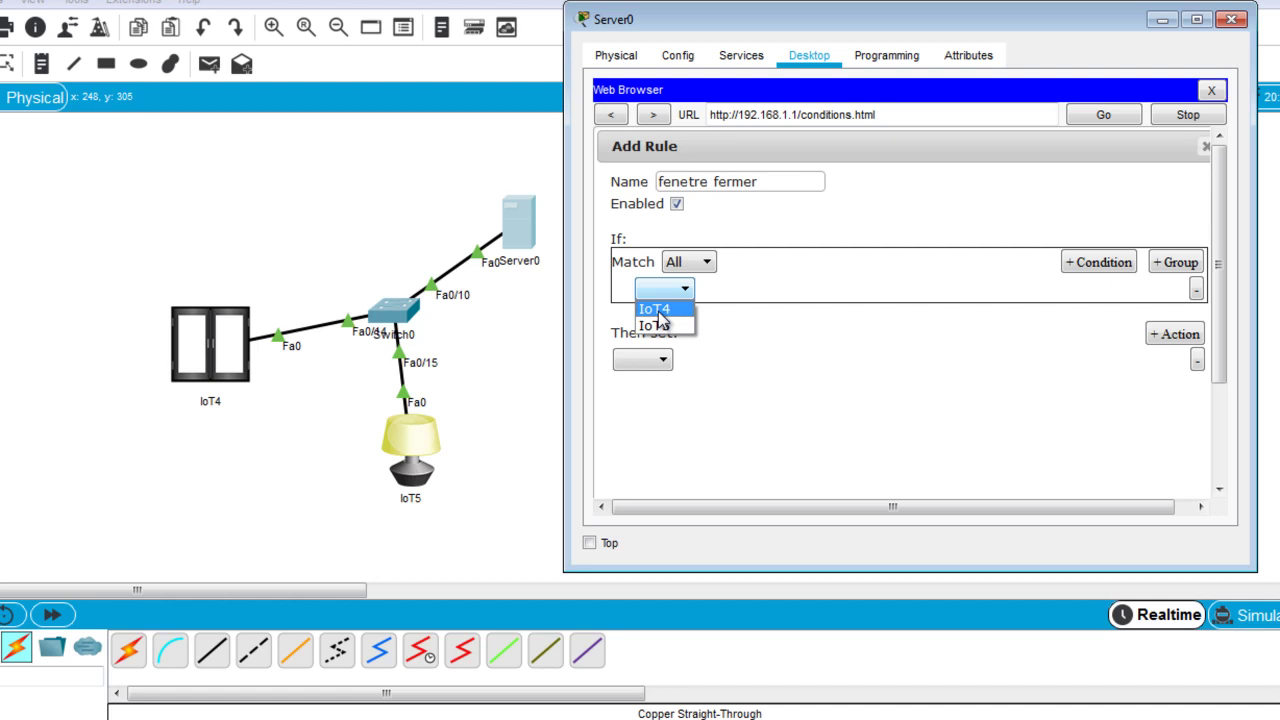
left_click(740, 292)
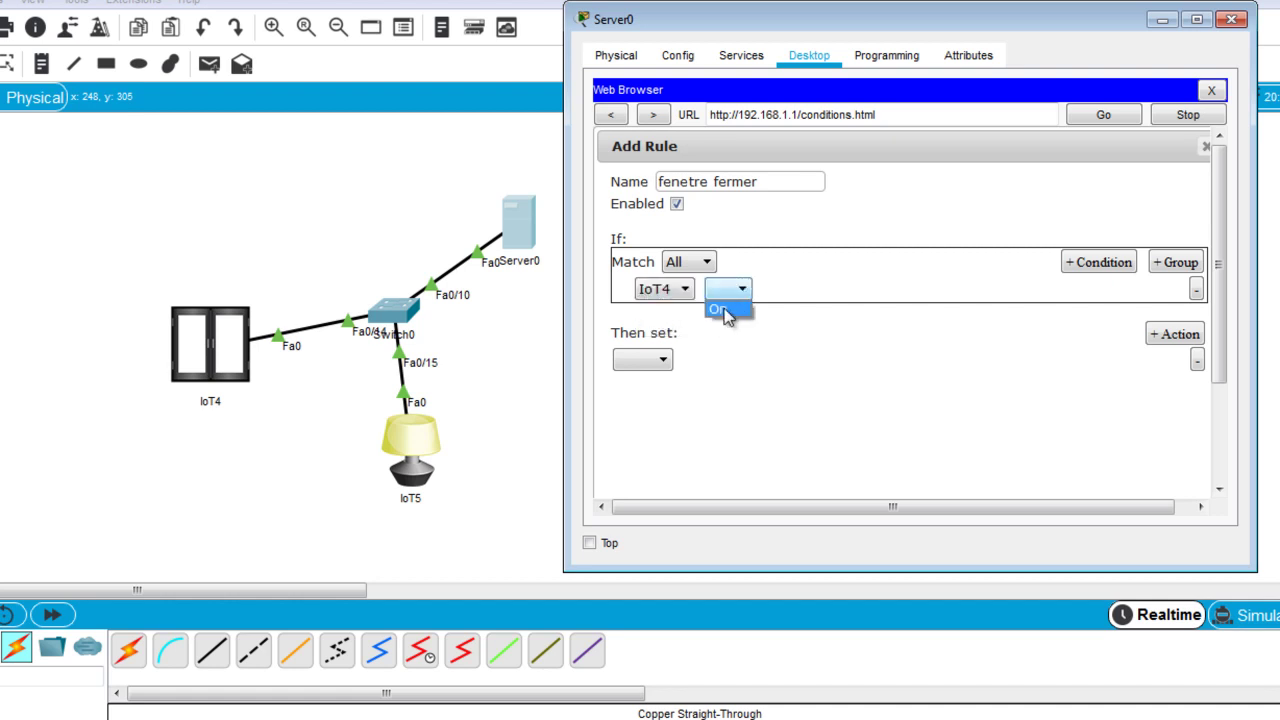
left_click(724, 308)
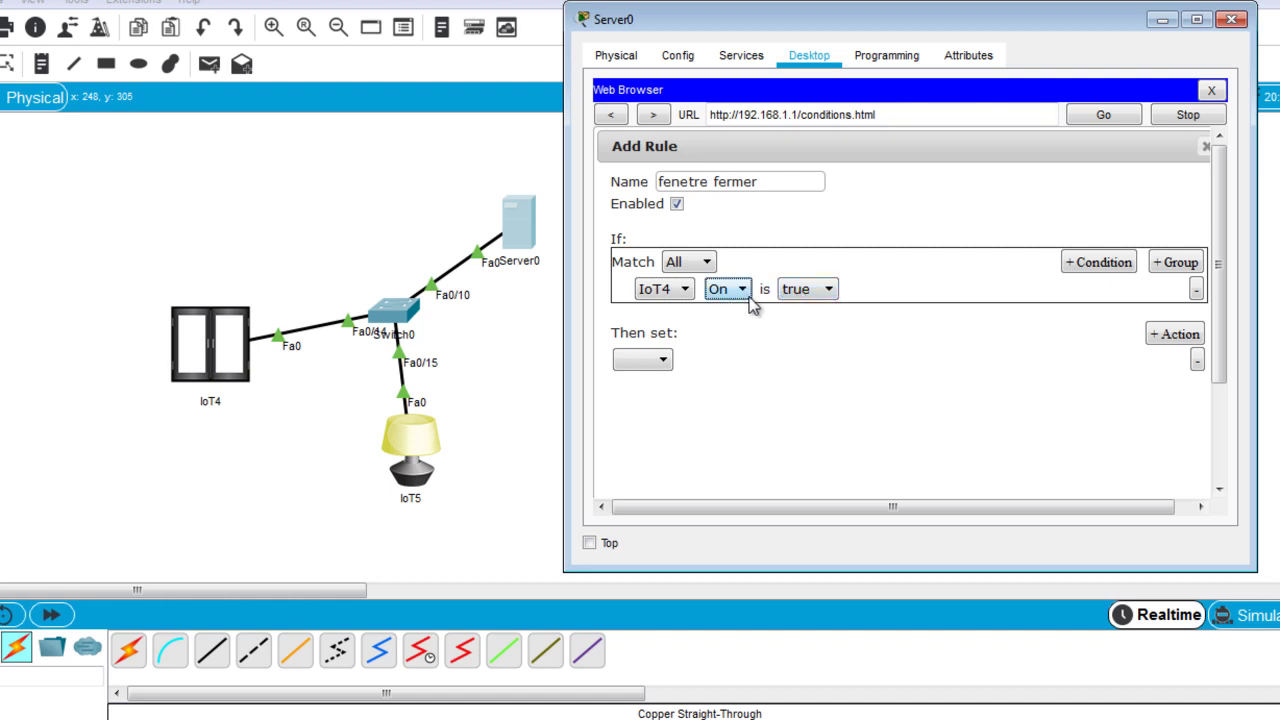
left_click(827, 289)
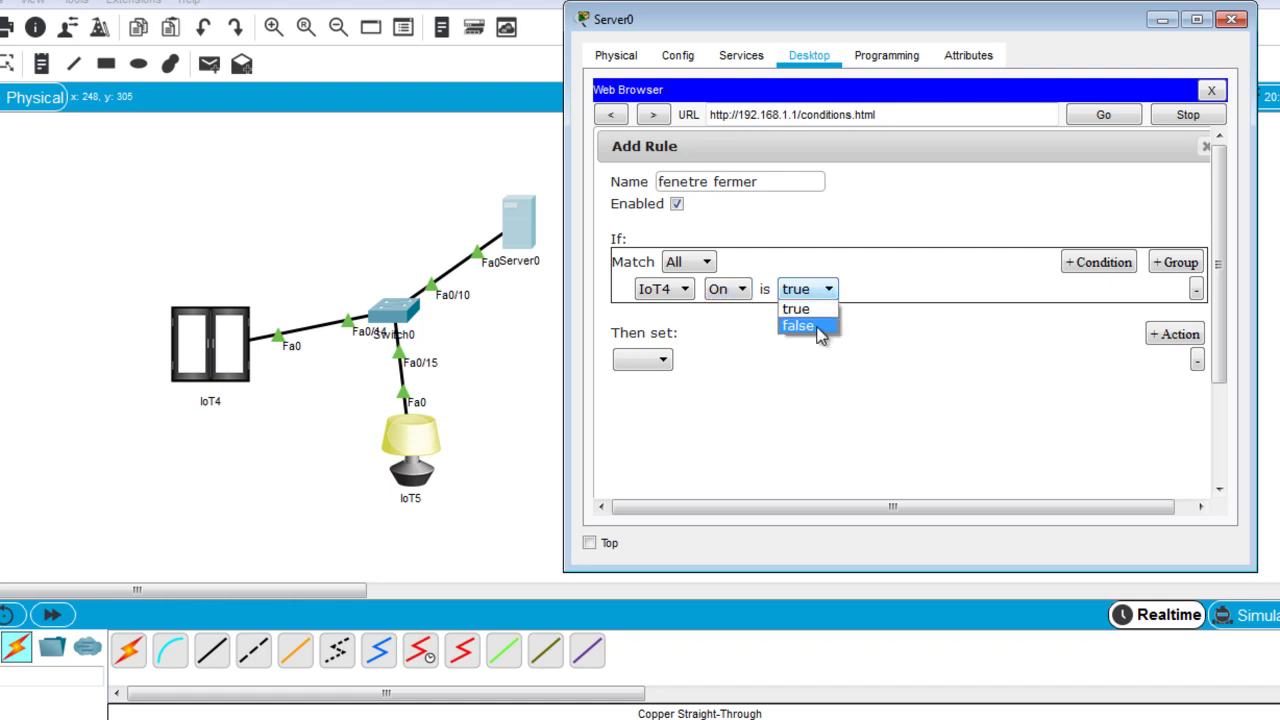
left_click(815, 327)
Make the rule set IoT5 Status to On, save it, and close Server0.
left_click(658, 362)
left_click(647, 398)
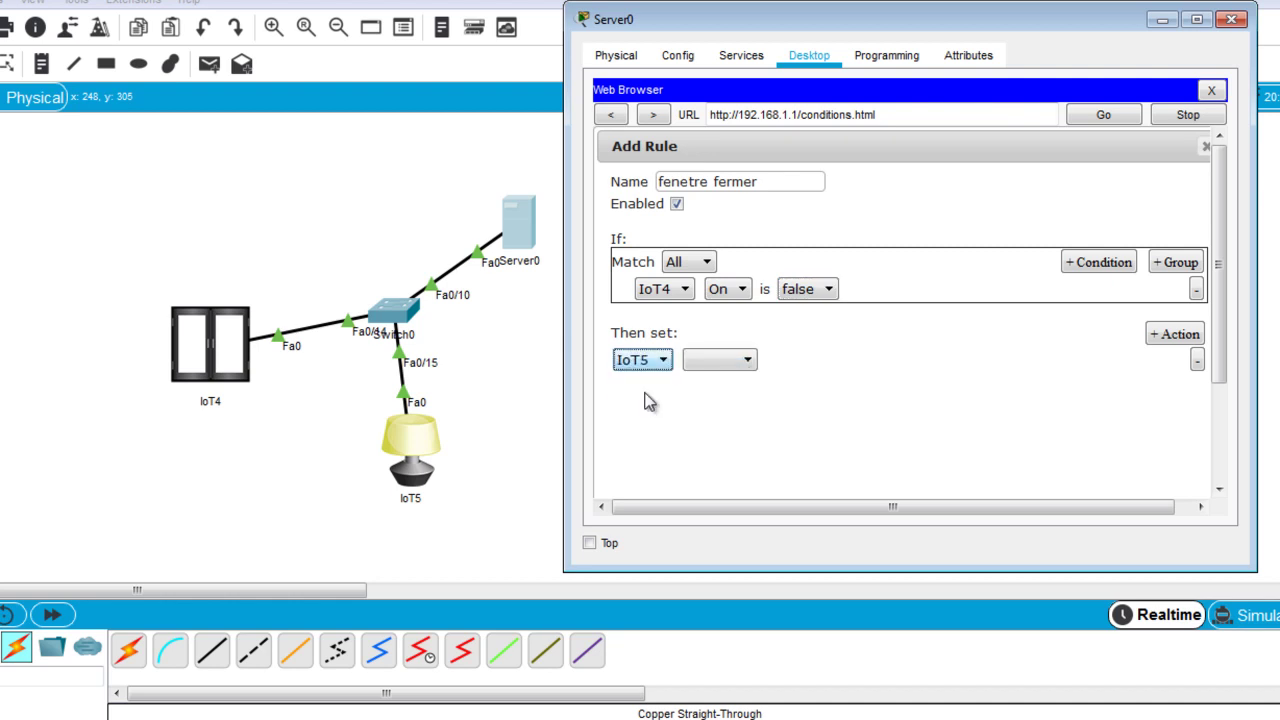
left_click(747, 364)
left_click(724, 390)
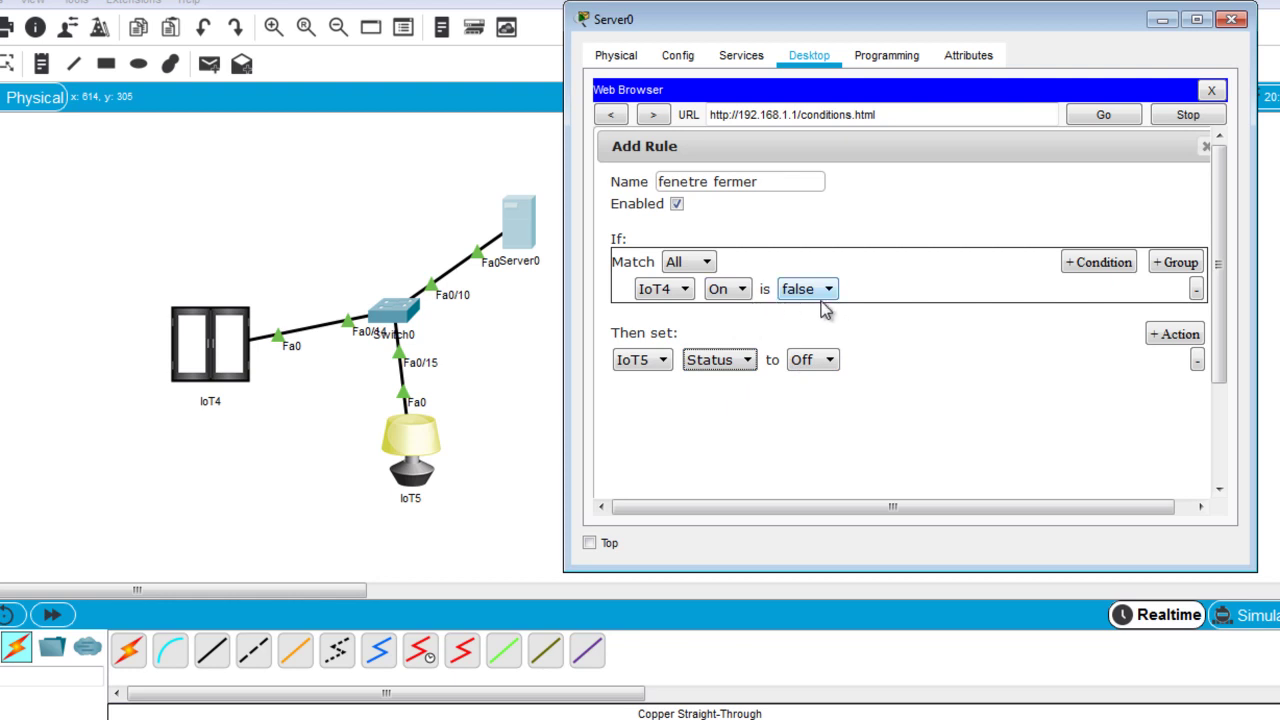
left_click(828, 362)
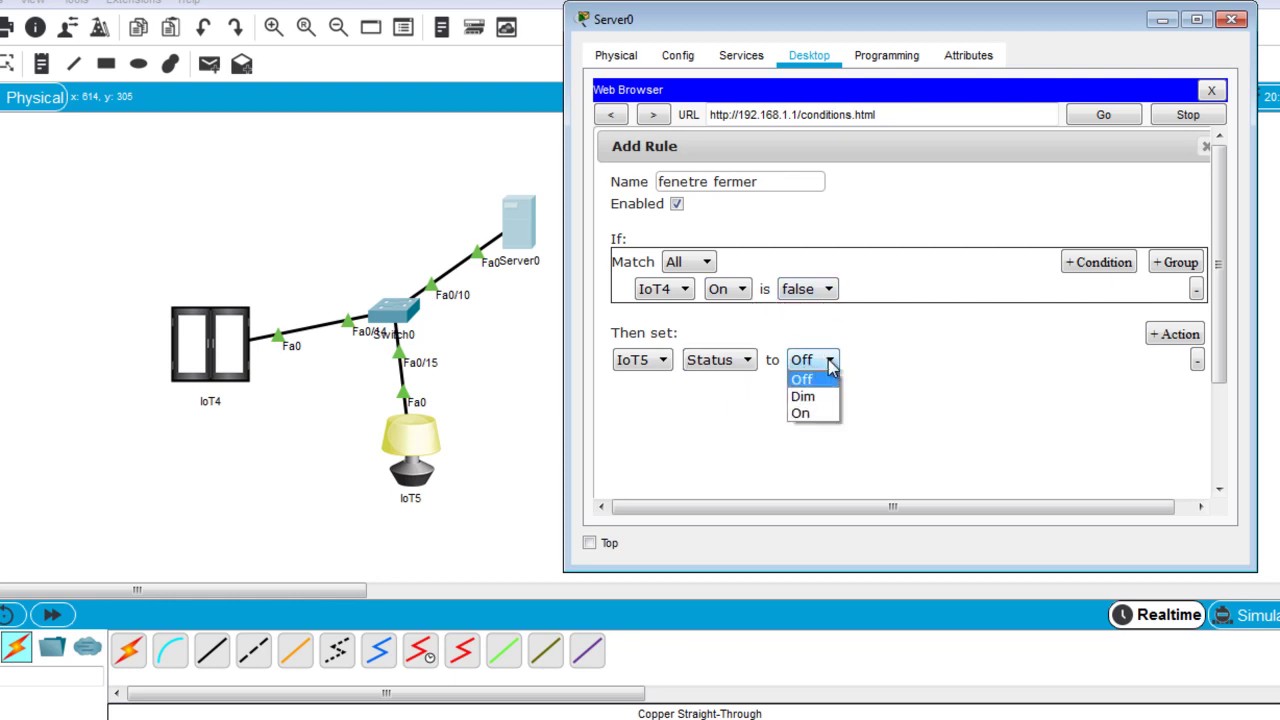
left_click(826, 418)
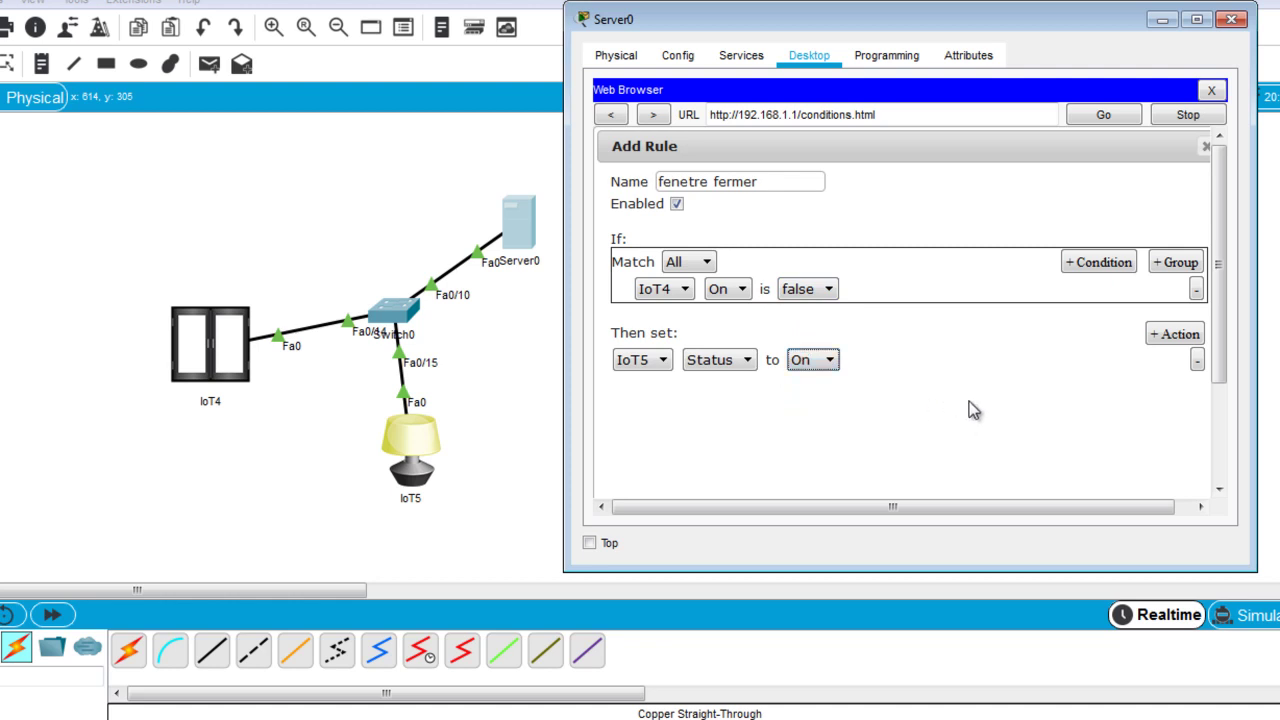
left_click_drag(1224, 376, 1224, 479)
left_click(1098, 469)
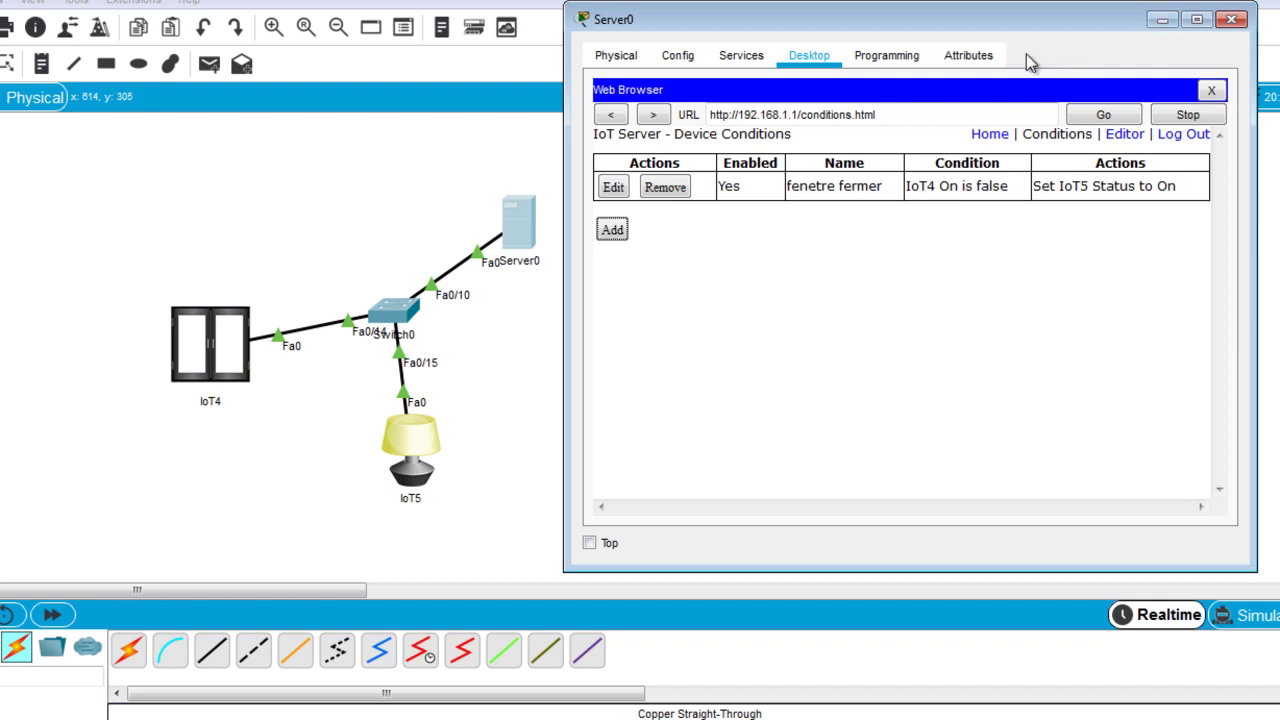
left_click(1232, 21)
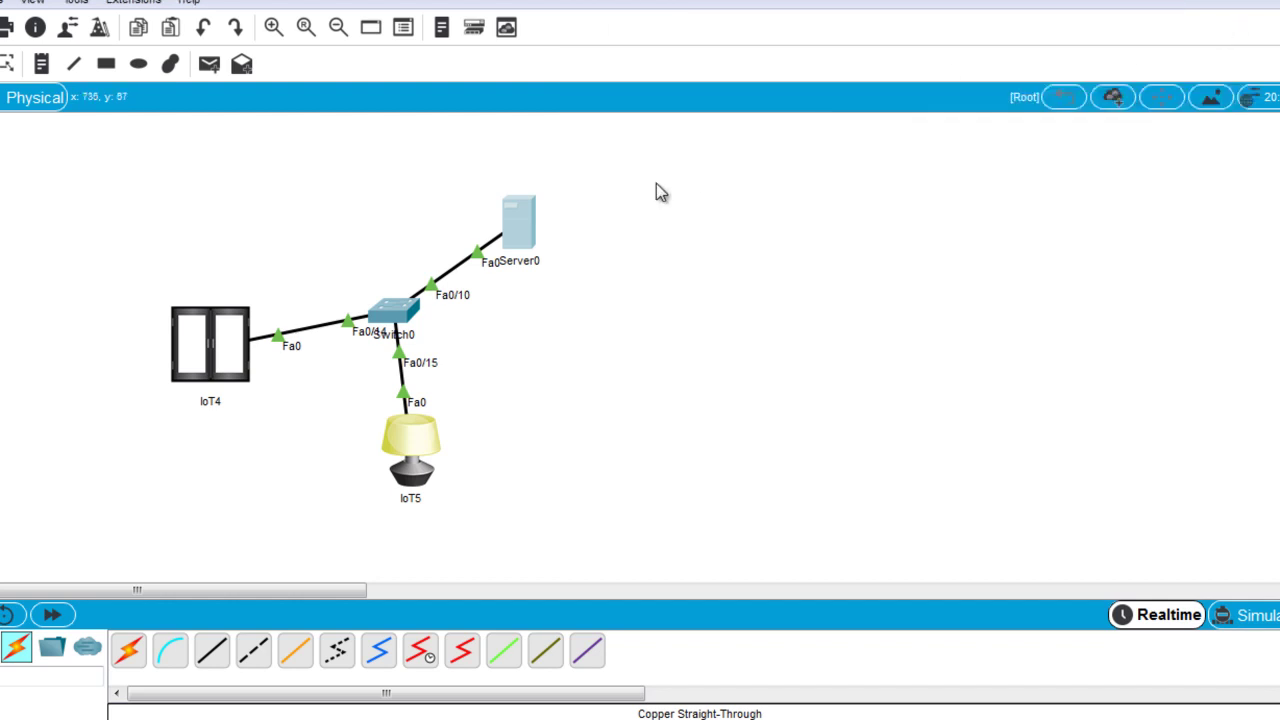
Open Server0's web browser and load the IoT server at 192.168.1.1.
left_click(530, 226)
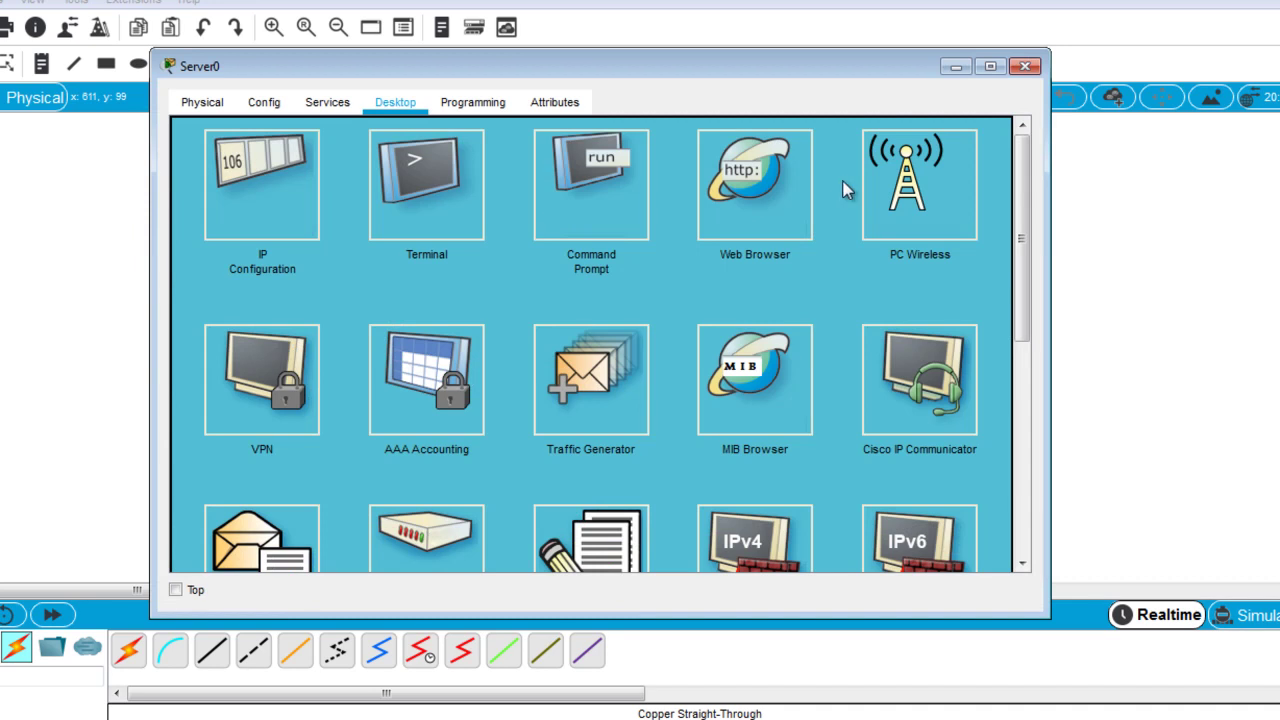
left_click(770, 200)
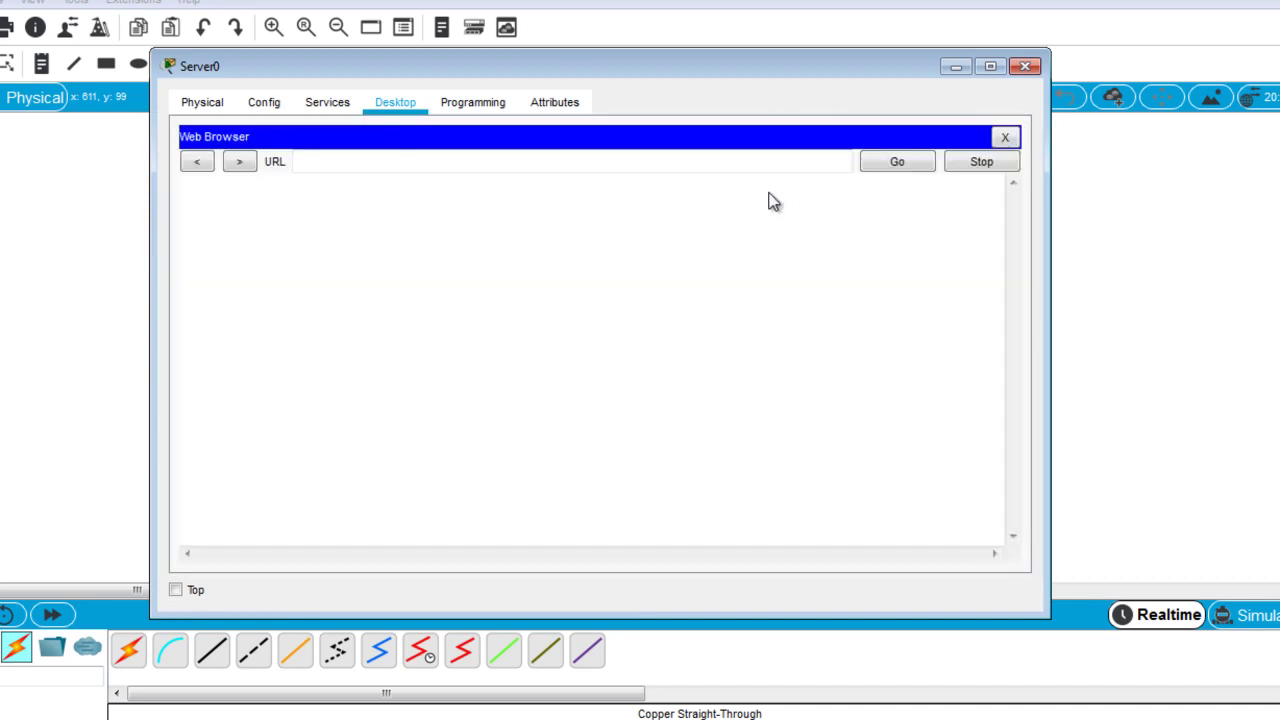
left_click(731, 162)
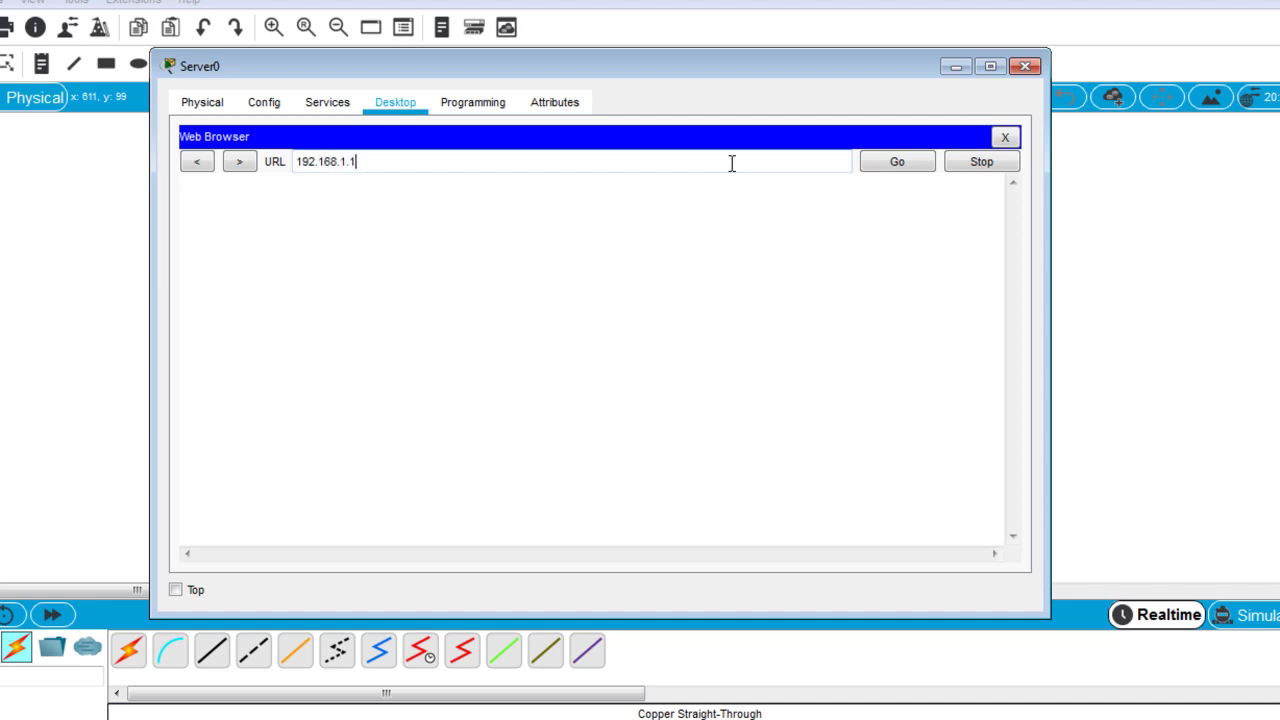
key("Return")
Sign in with the account username and password, then narrow the window to reveal the topology.
left_click(666, 241)
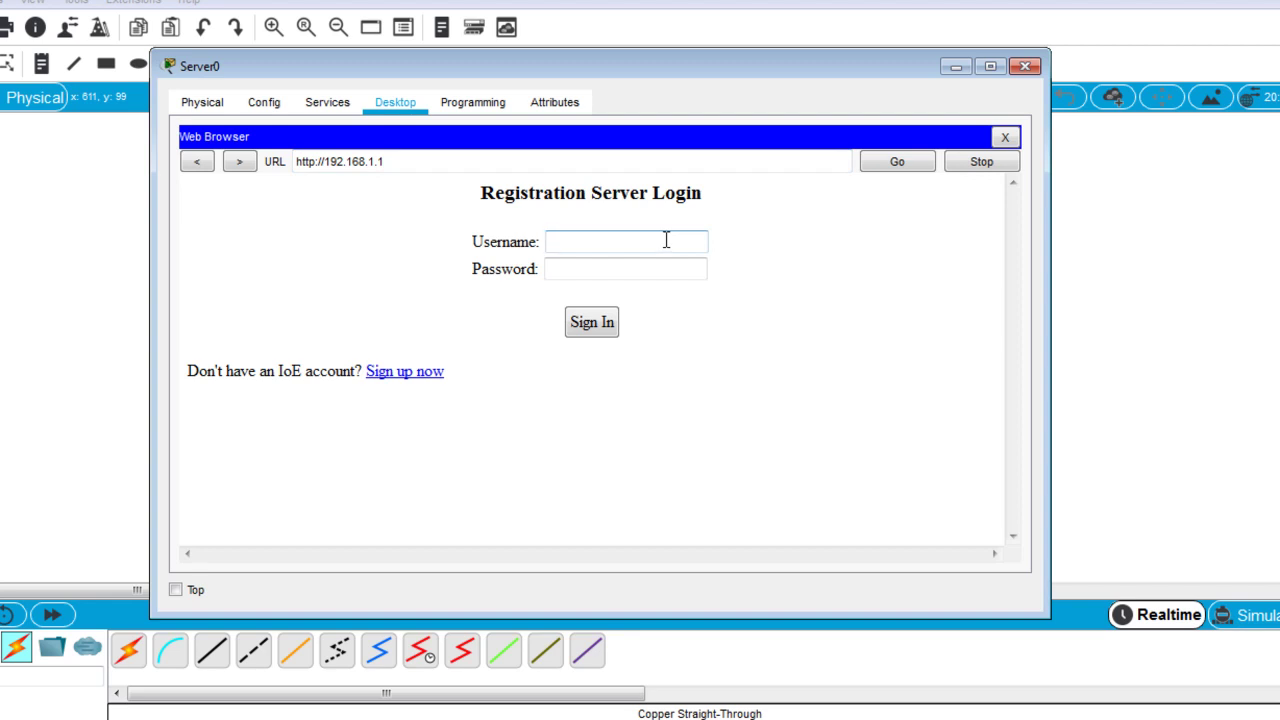
type("bob")
left_click(648, 270)
type("bob")
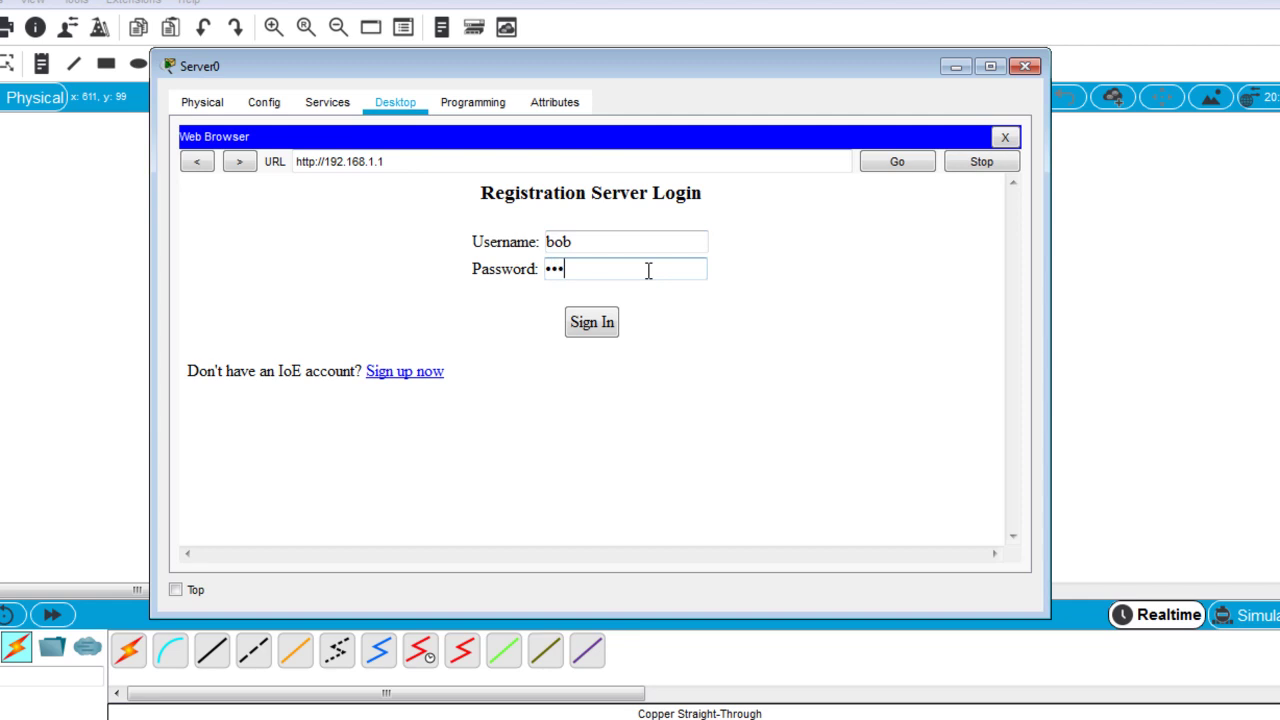
left_click(598, 322)
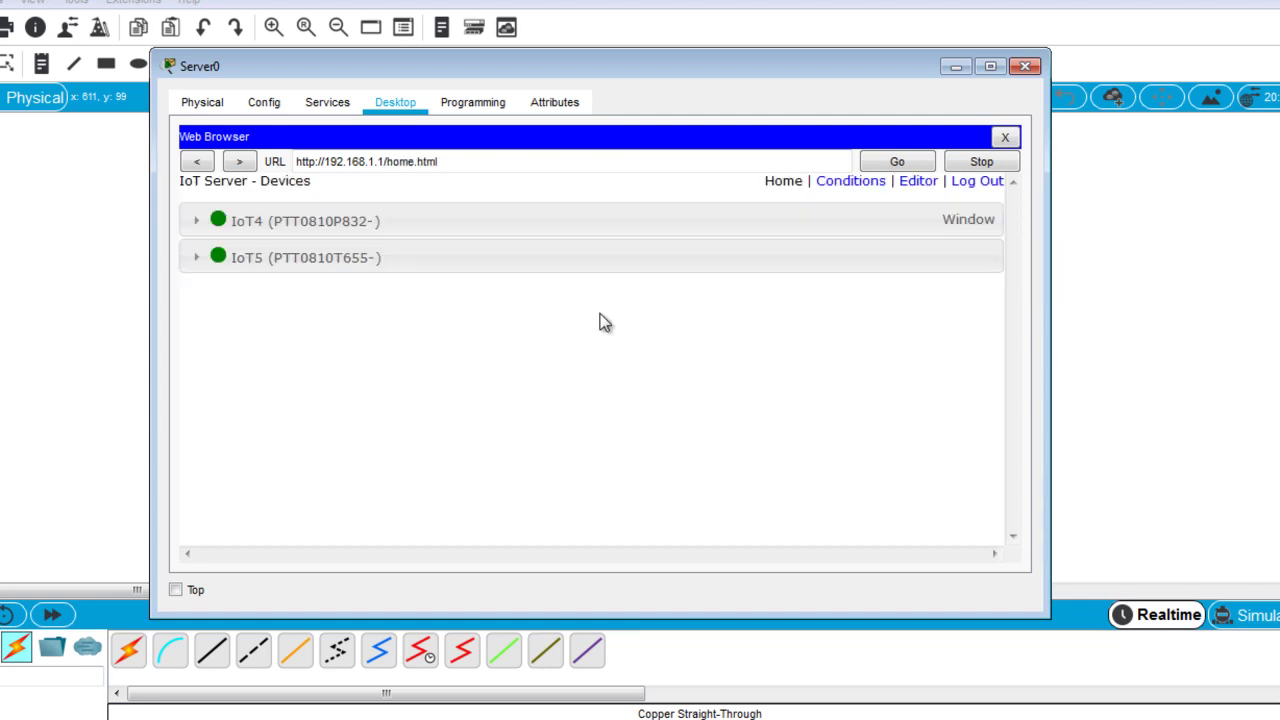
left_click_drag(150, 320, 432, 294)
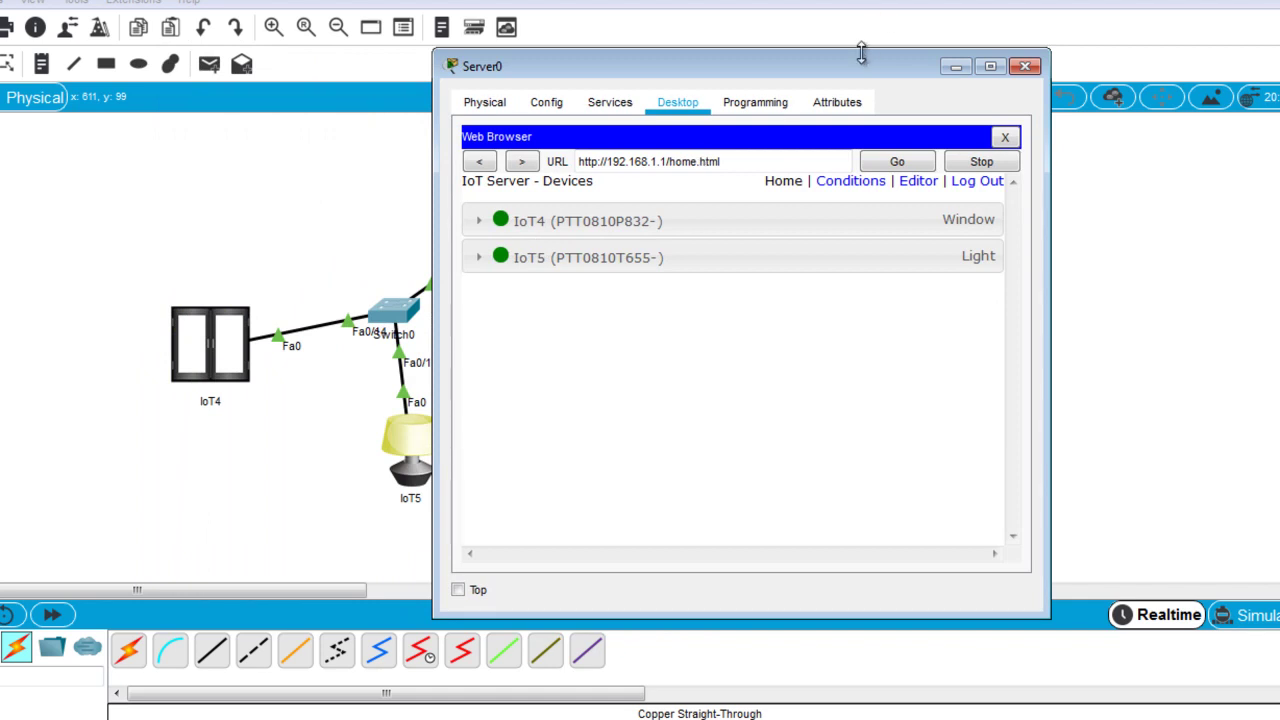
Toggle IoT4's window open then closed from the server page, then expand IoT5's light controls.
left_click_drag(863, 62, 1016, 39)
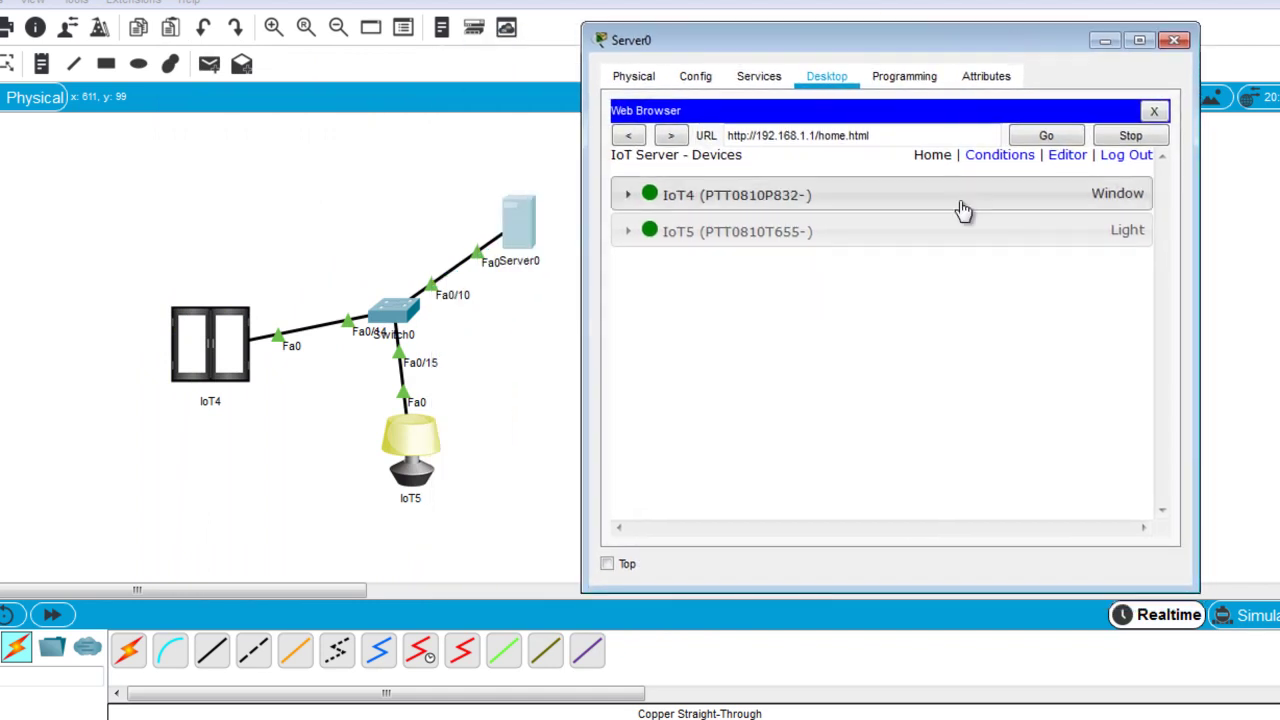
left_click(855, 208)
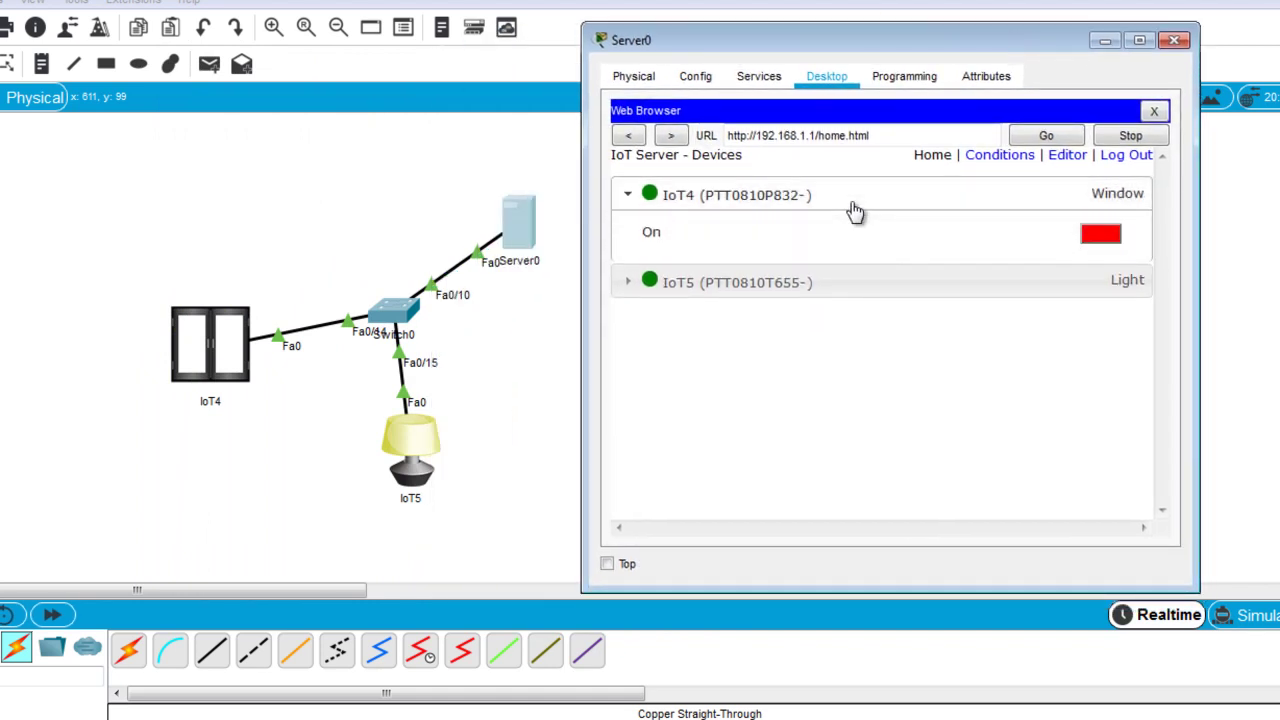
left_click(1100, 240)
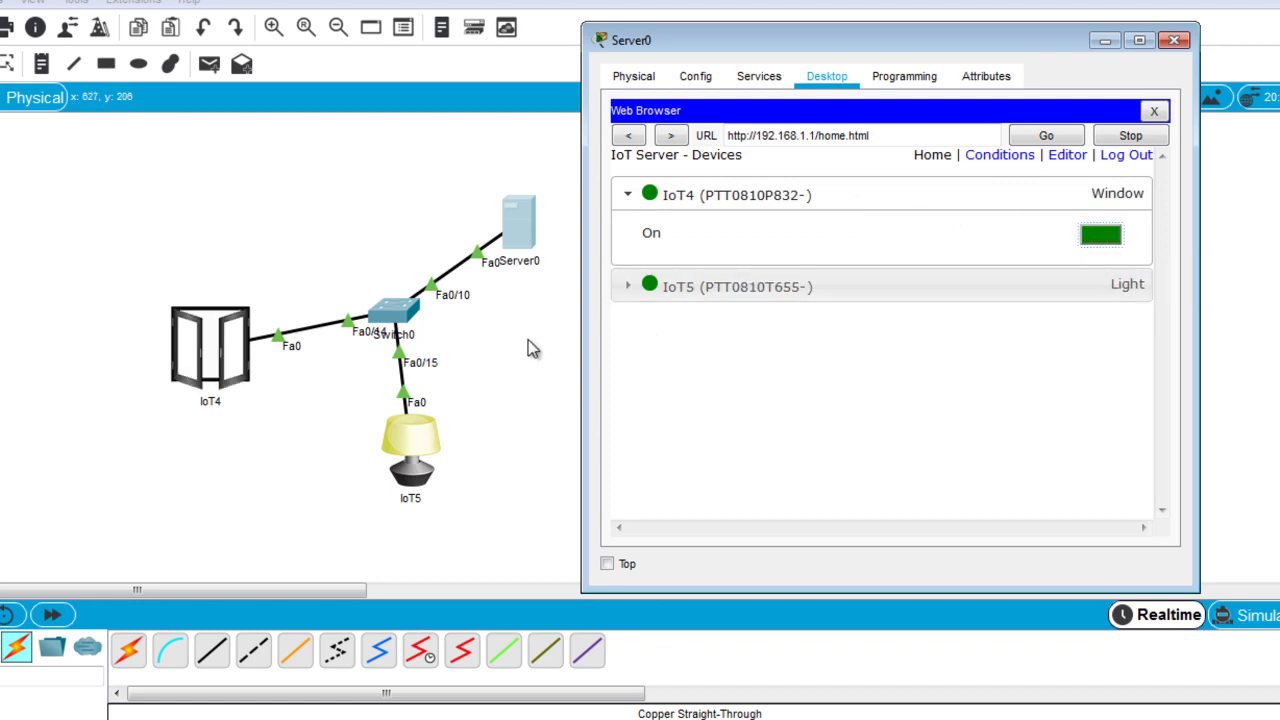
left_click(1106, 237)
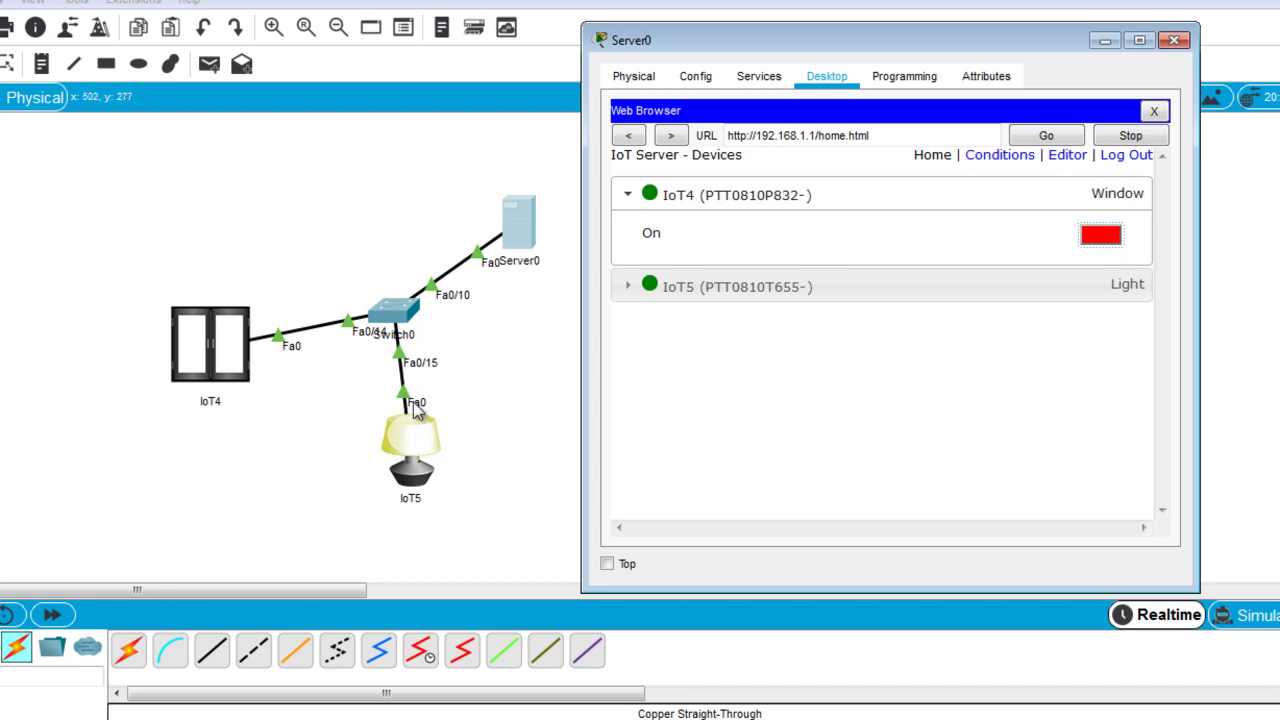
left_click(917, 309)
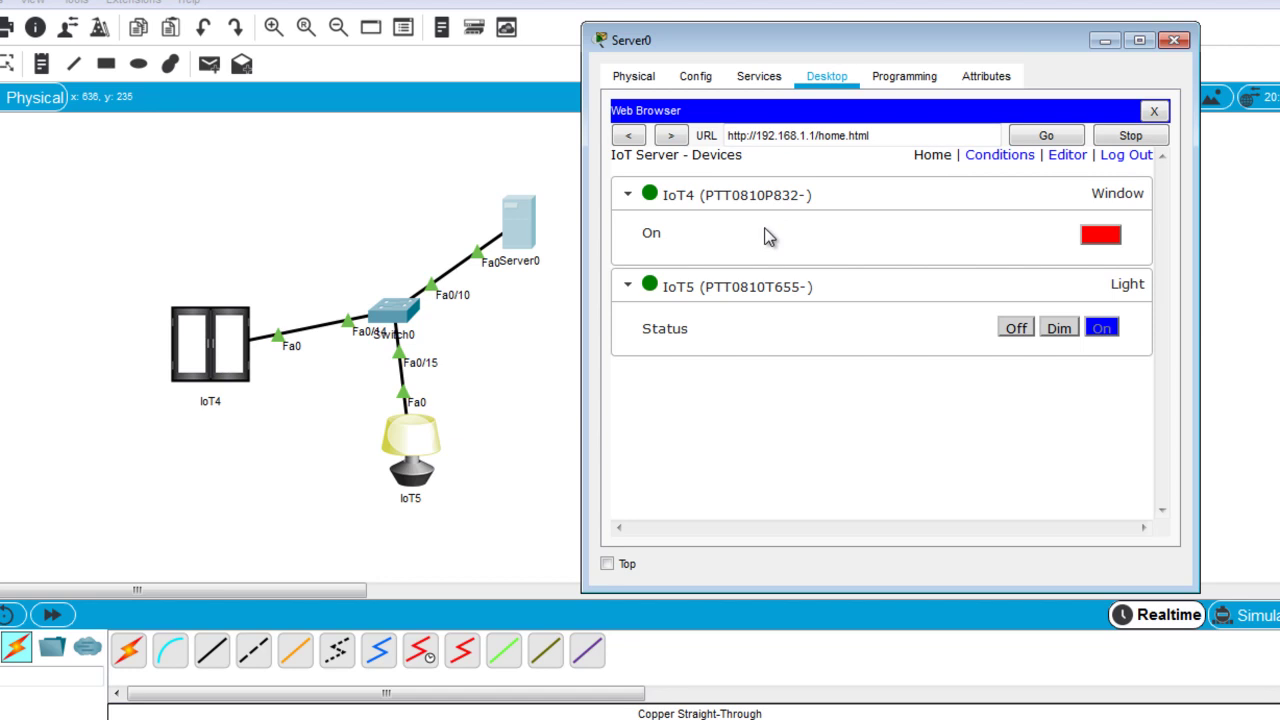
On the Conditions page, add a new rule named 'fenetre ouvert'.
left_click(995, 157)
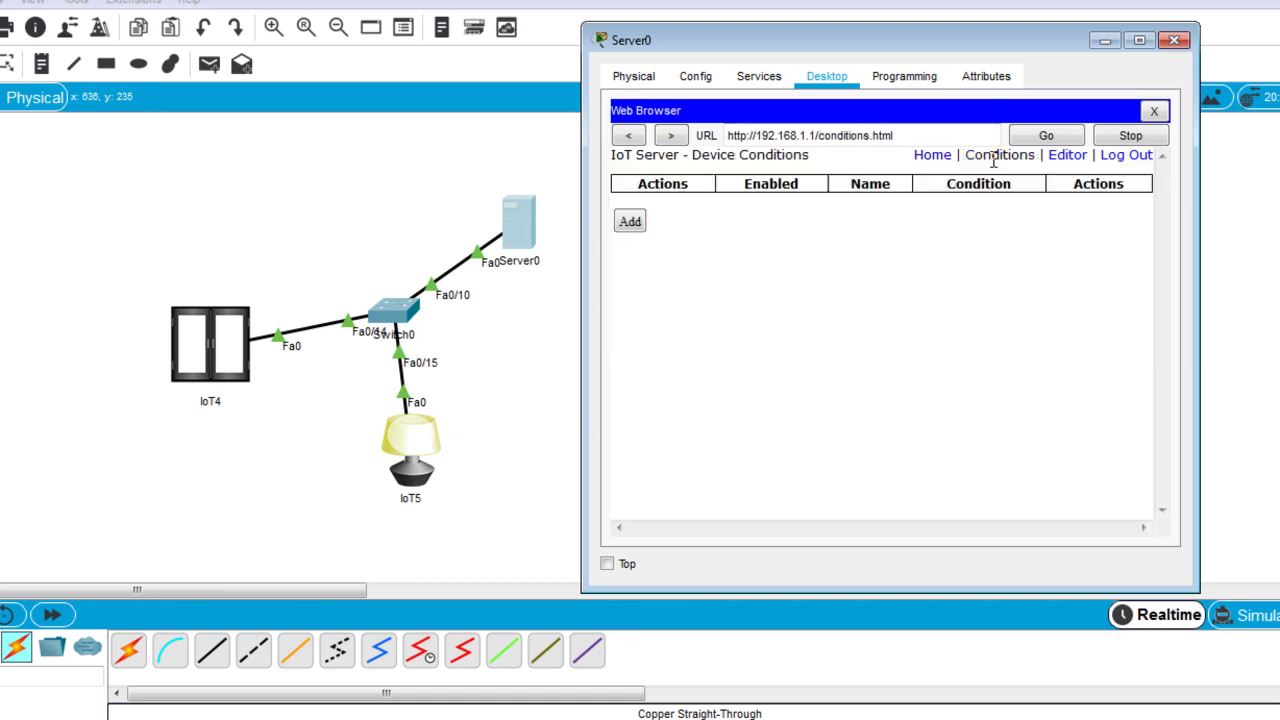
left_click(636, 250)
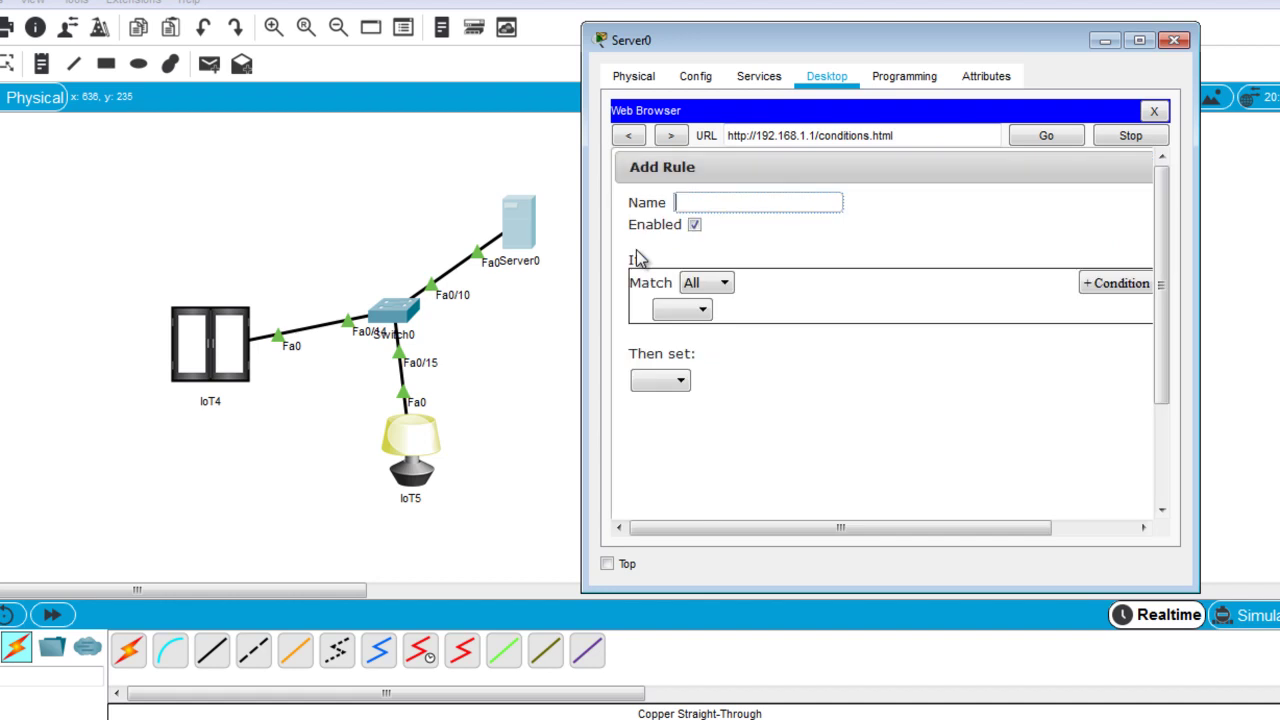
type("fenet")
type("re")
type("cub")
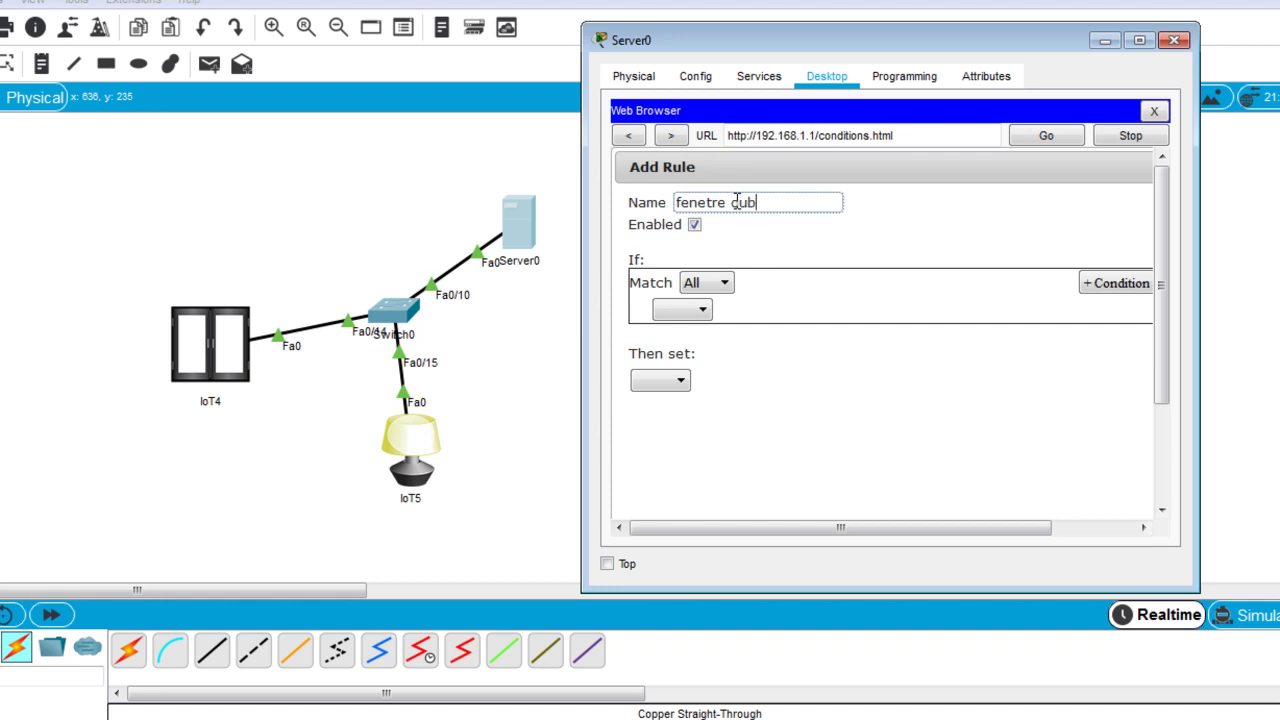
type("vert")
Set the rule's If condition to IoT4 On is true.
left_click(700, 312)
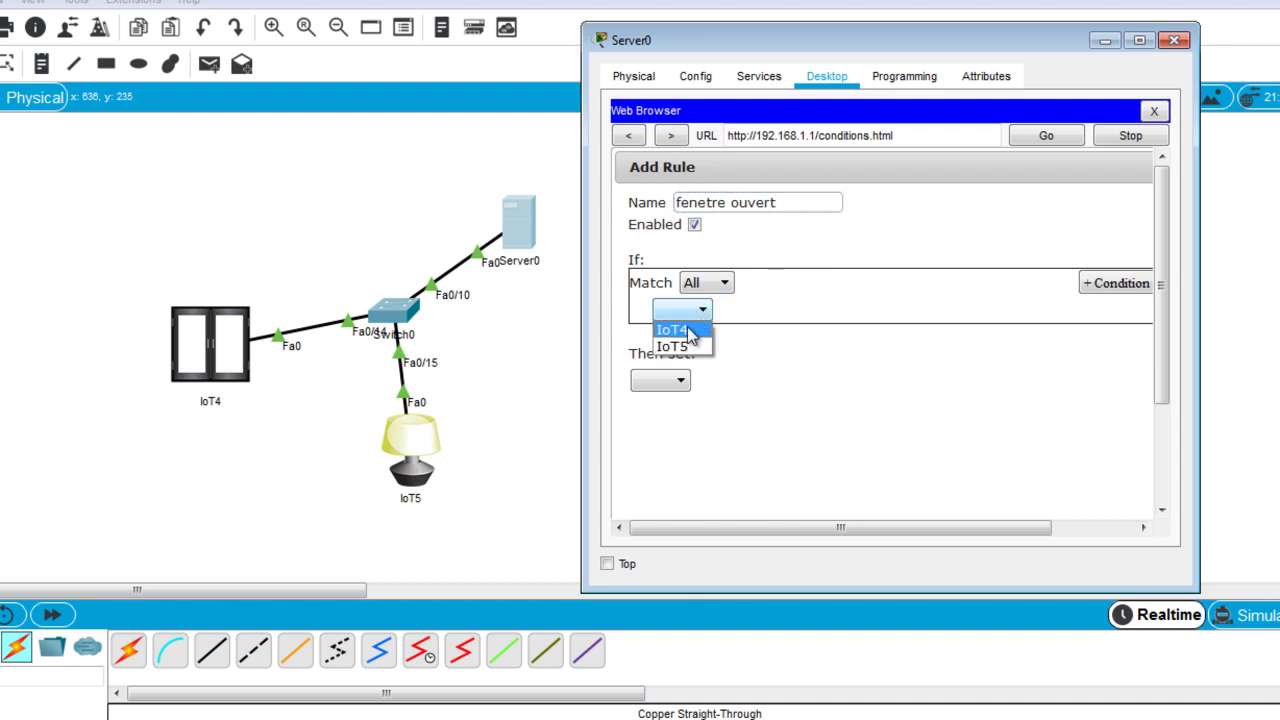
left_click(684, 326)
left_click(750, 314)
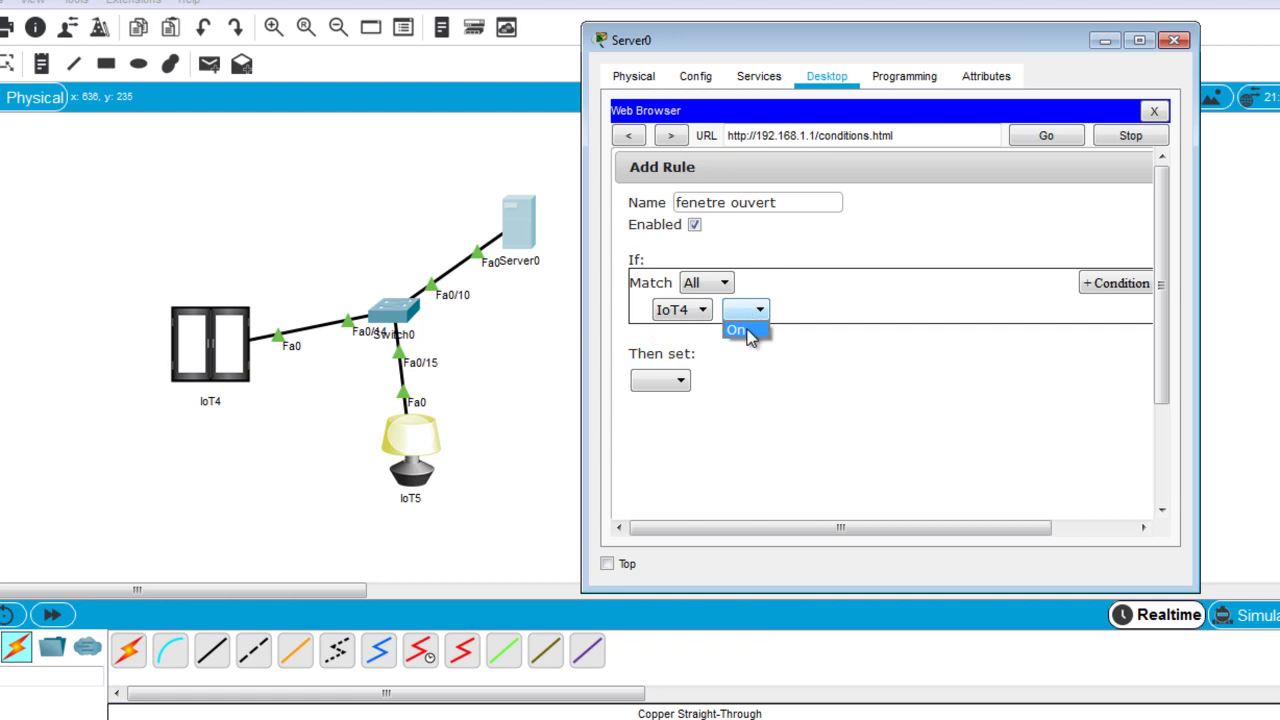
left_click(742, 331)
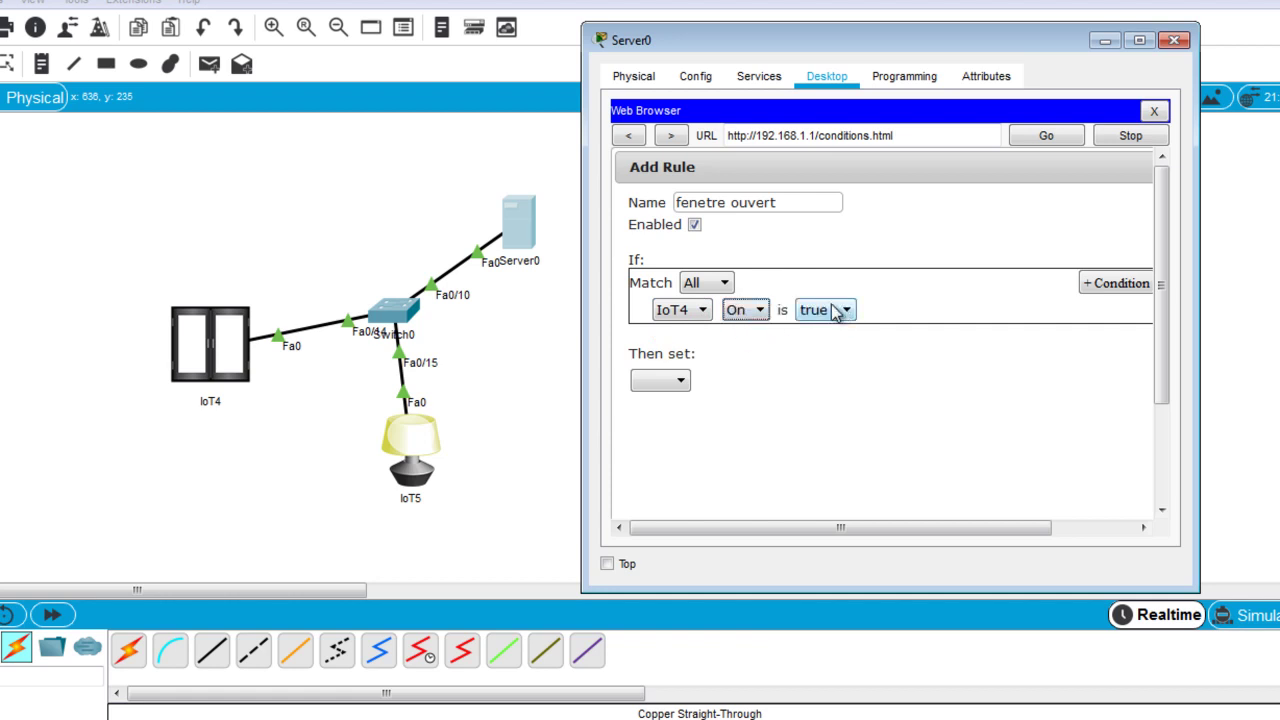
Make the rule set IoT5's Status to Off, save it, and minimize the server window.
left_click(685, 388)
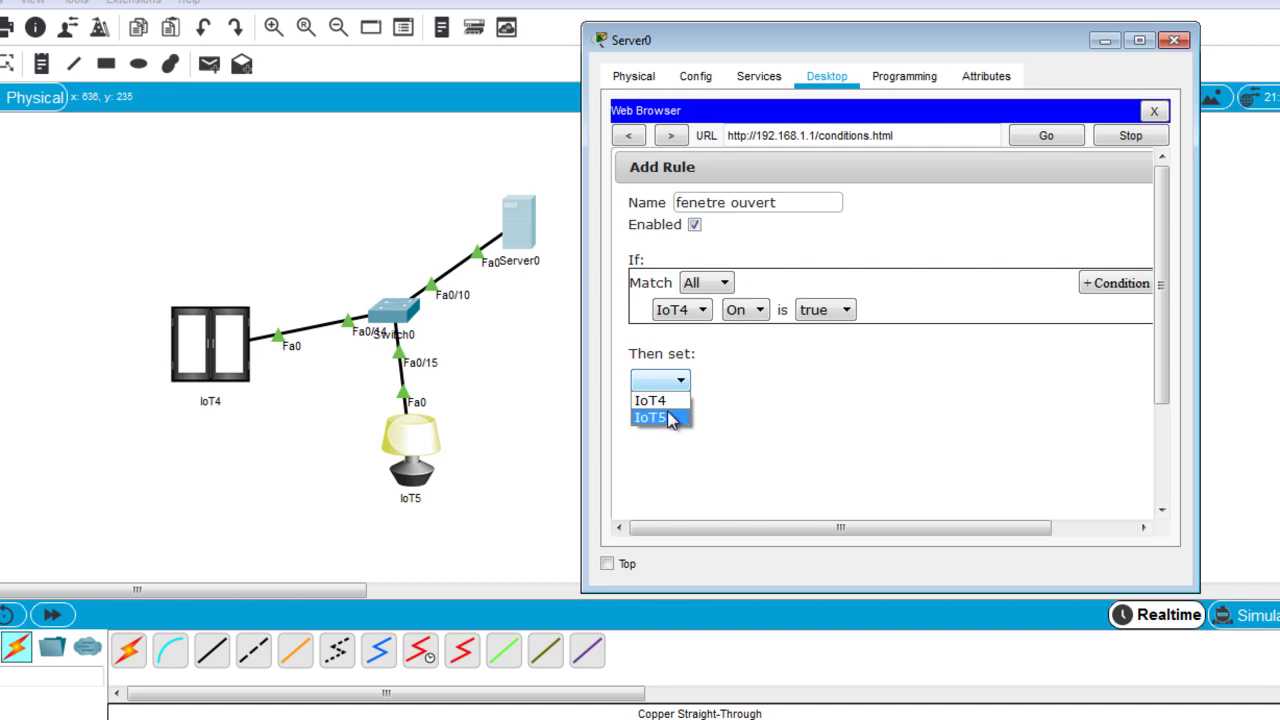
left_click(670, 418)
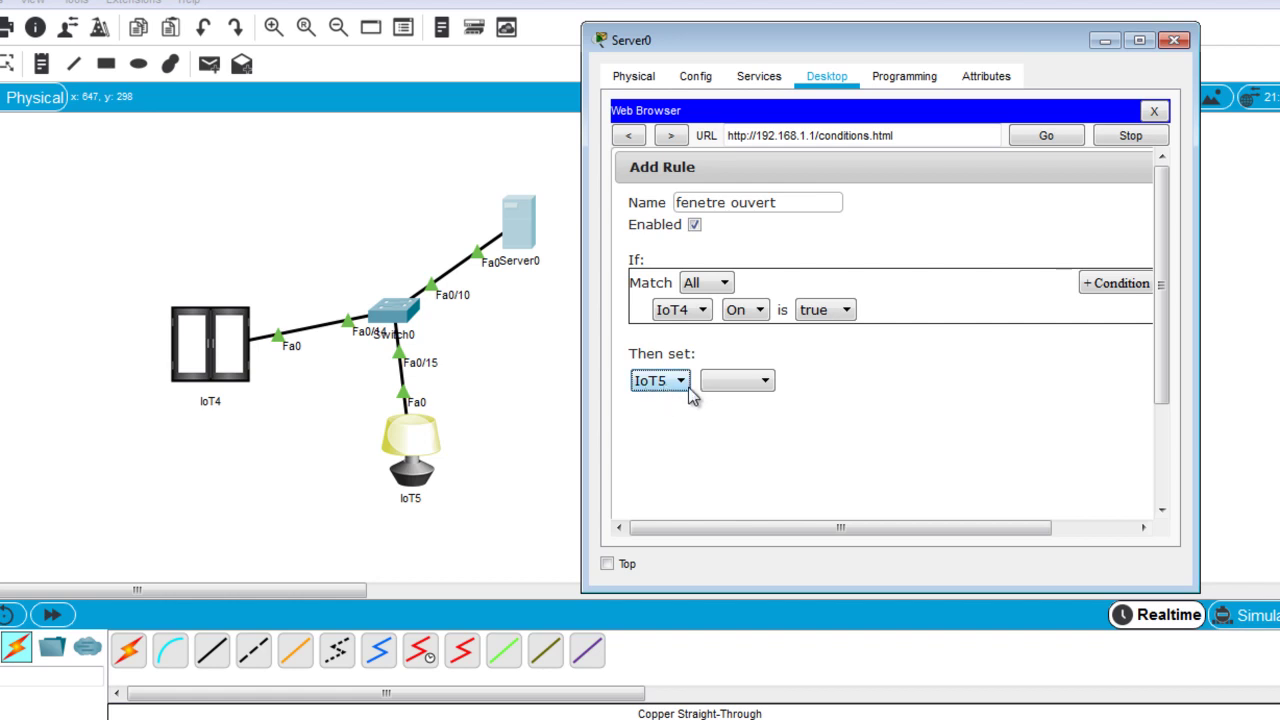
left_click(755, 390)
left_click(752, 397)
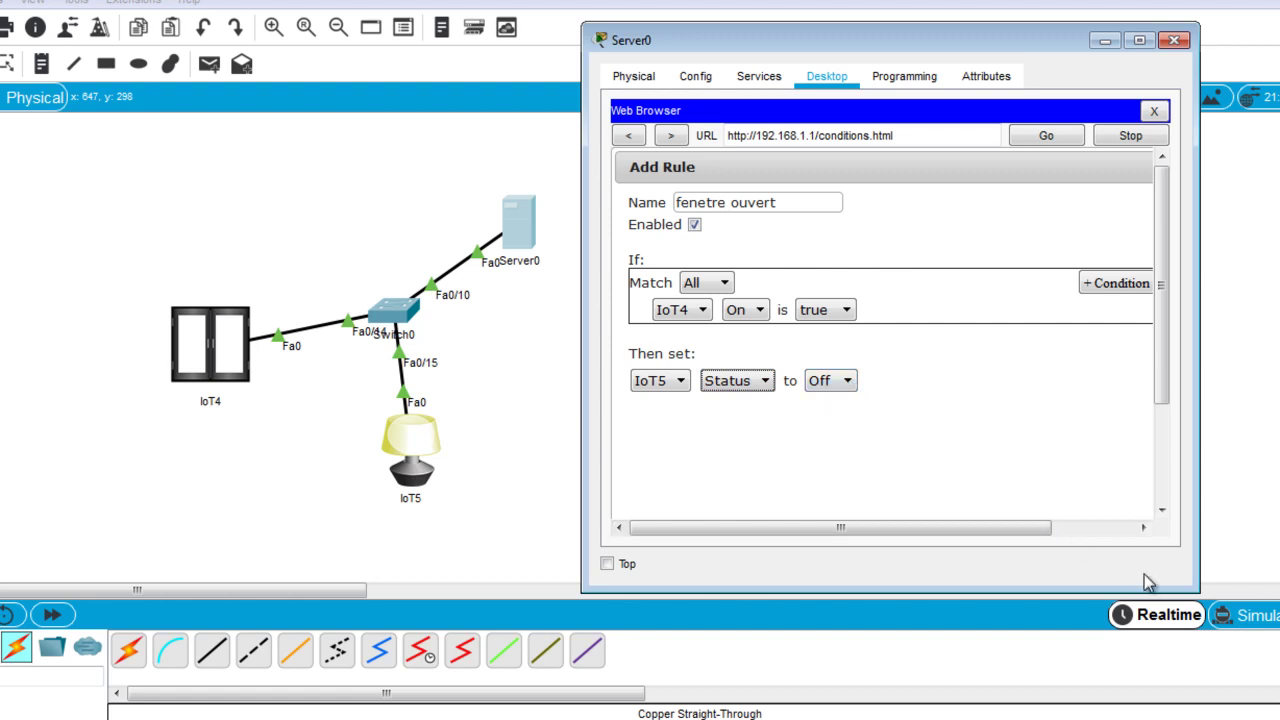
left_click_drag(1157, 380, 1155, 492)
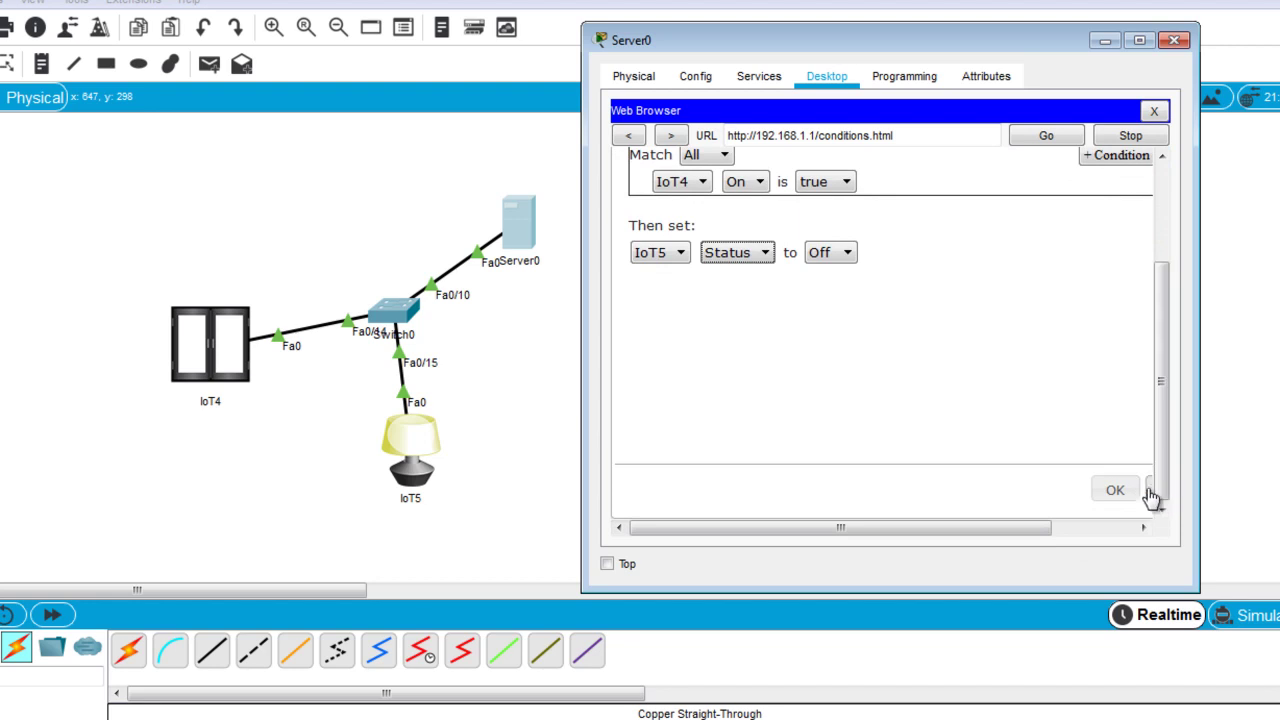
left_click(1118, 492)
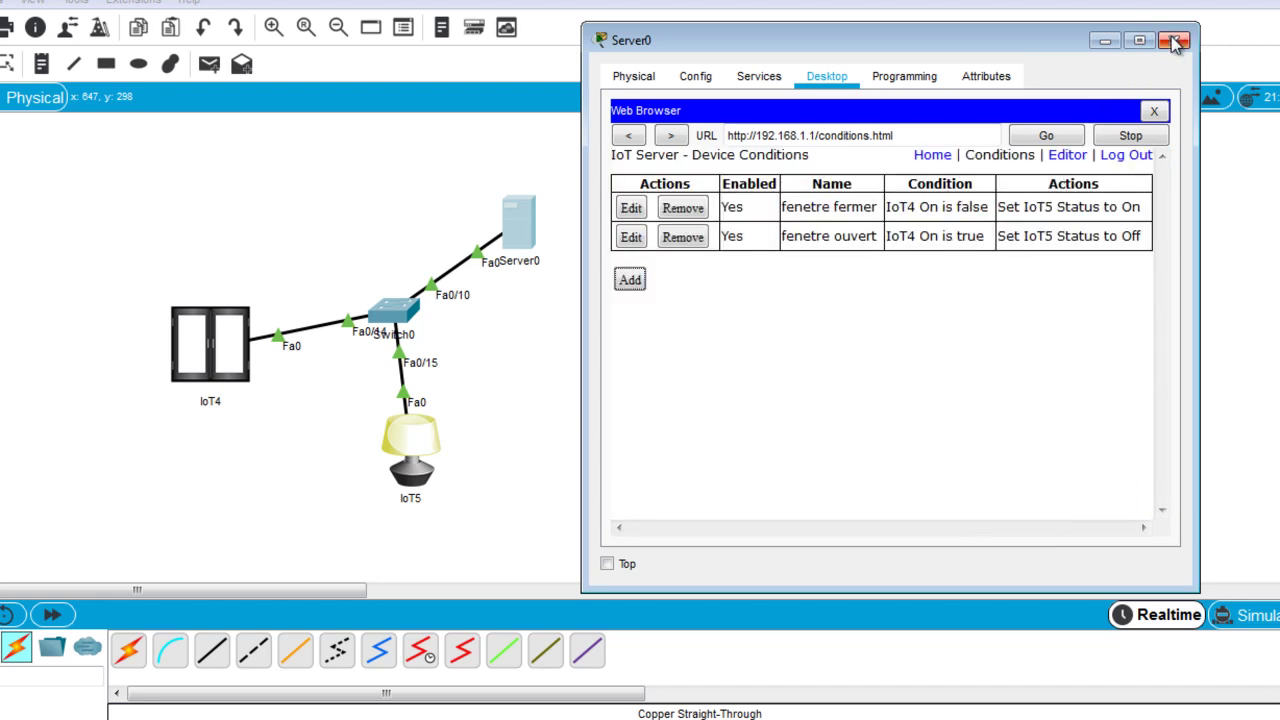
left_click(1102, 43)
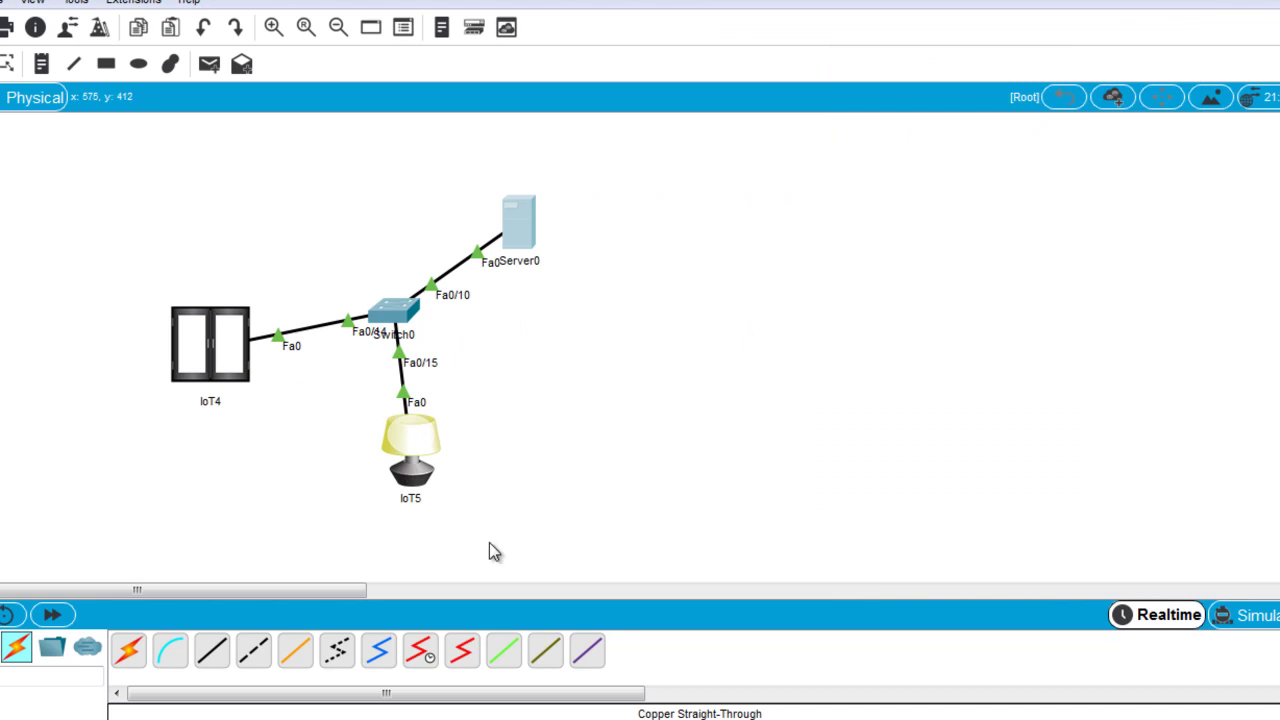
Restore the Server0 window from the taskbar.
mouse_move(560, 718)
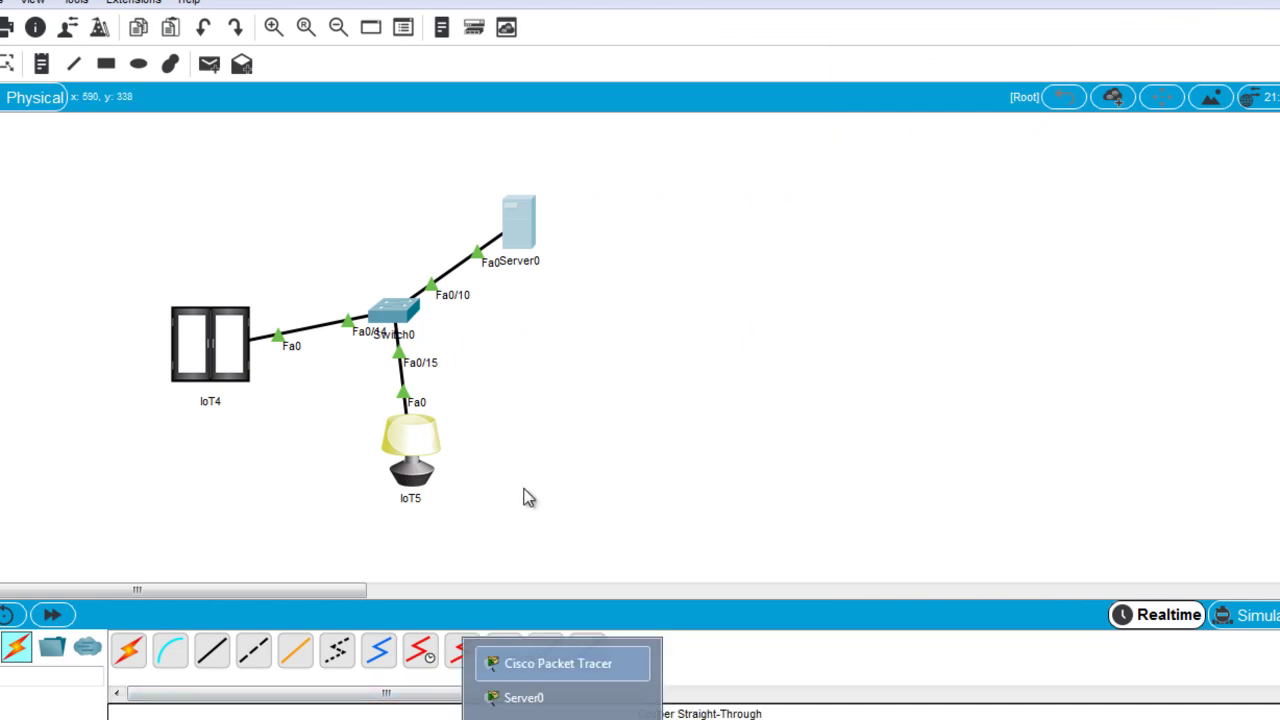
left_click(560, 697)
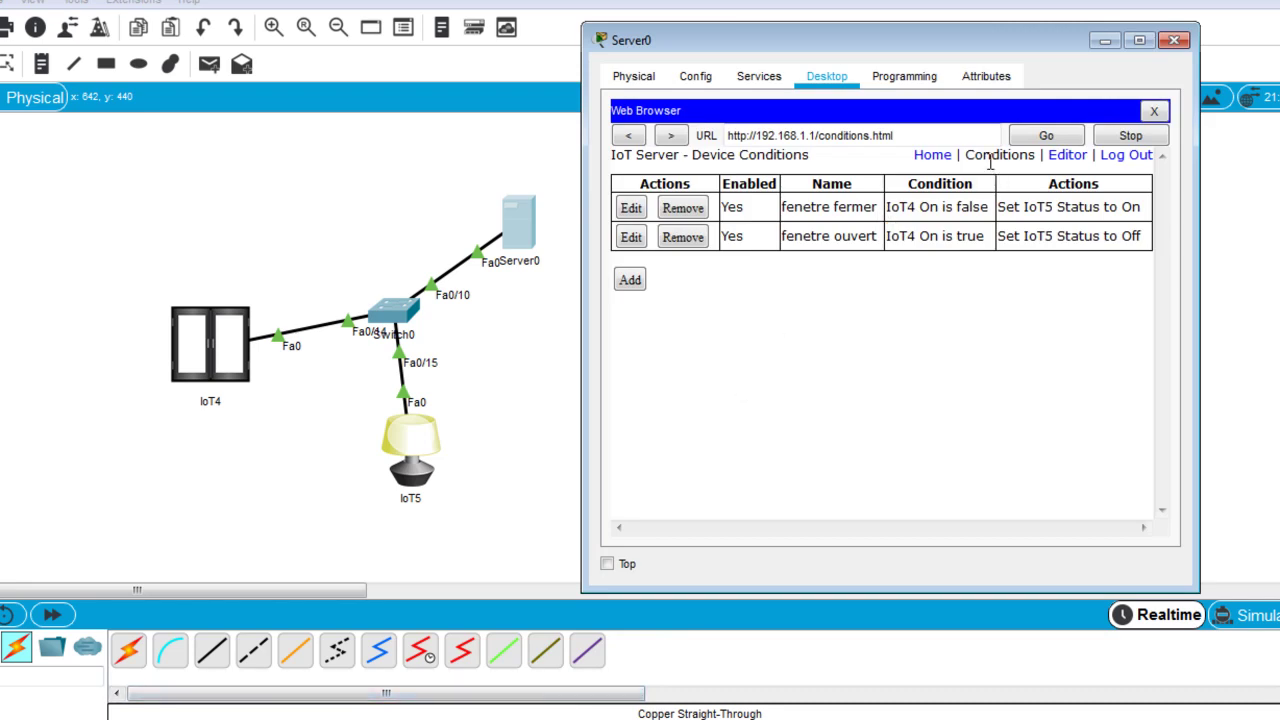
From the Home device list, switch IoT4's window open then closed to test the IoT5 lamp rules.
left_click(924, 158)
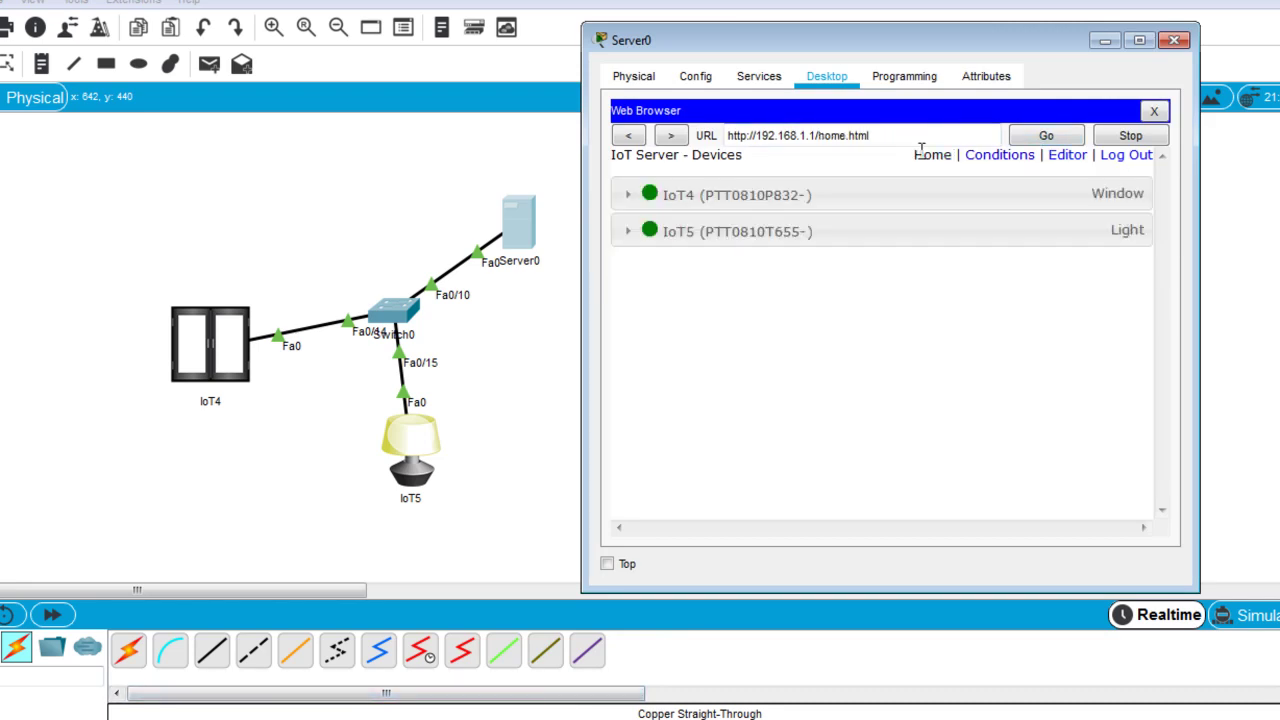
left_click(984, 195)
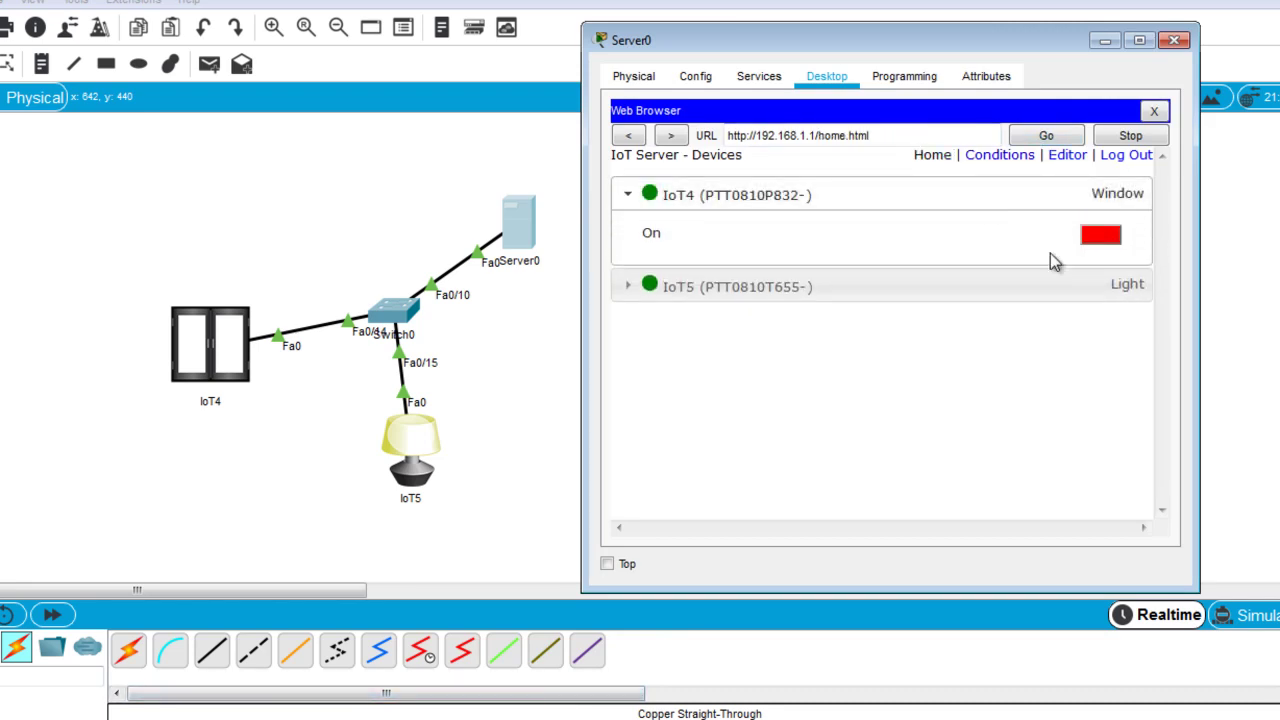
left_click(1101, 236)
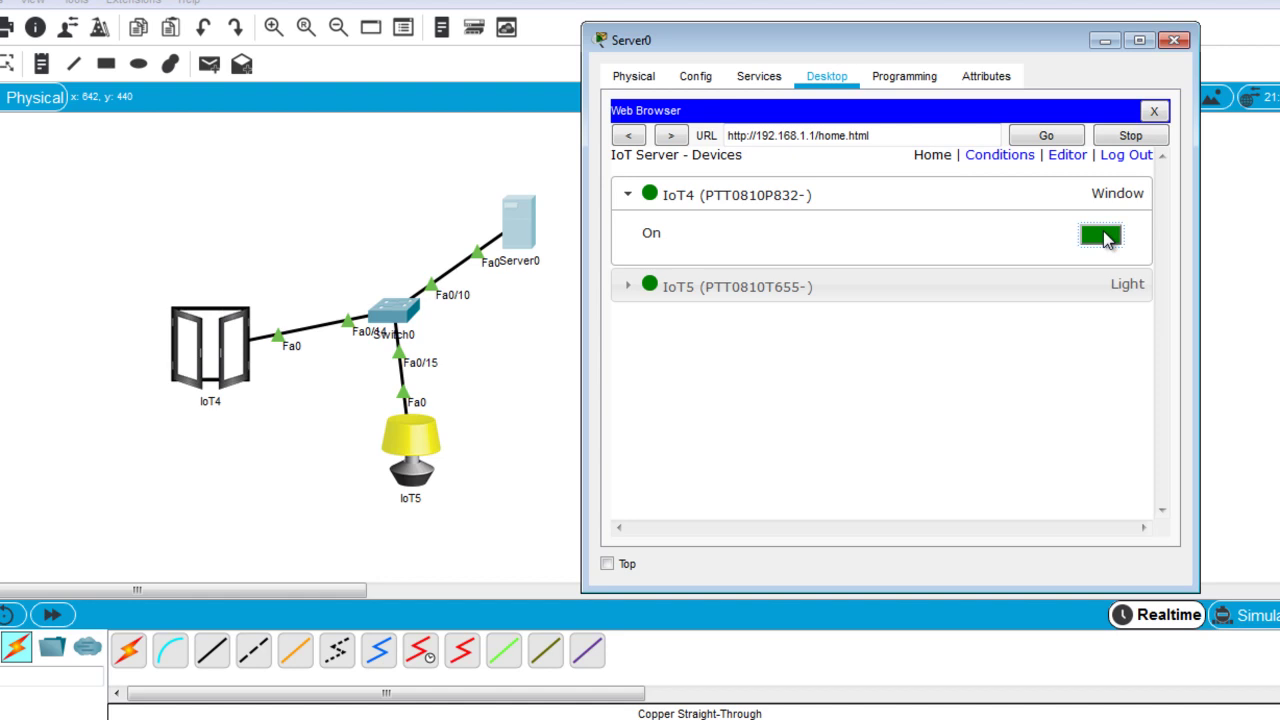
left_click(1101, 236)
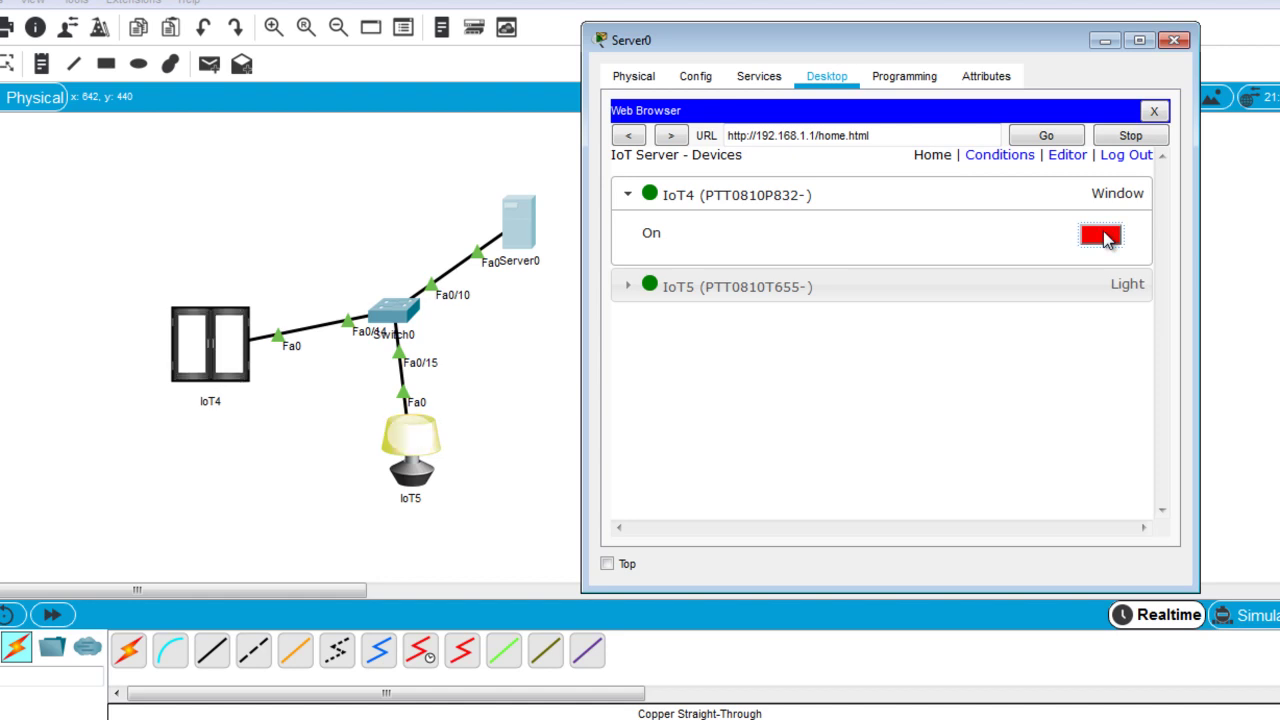